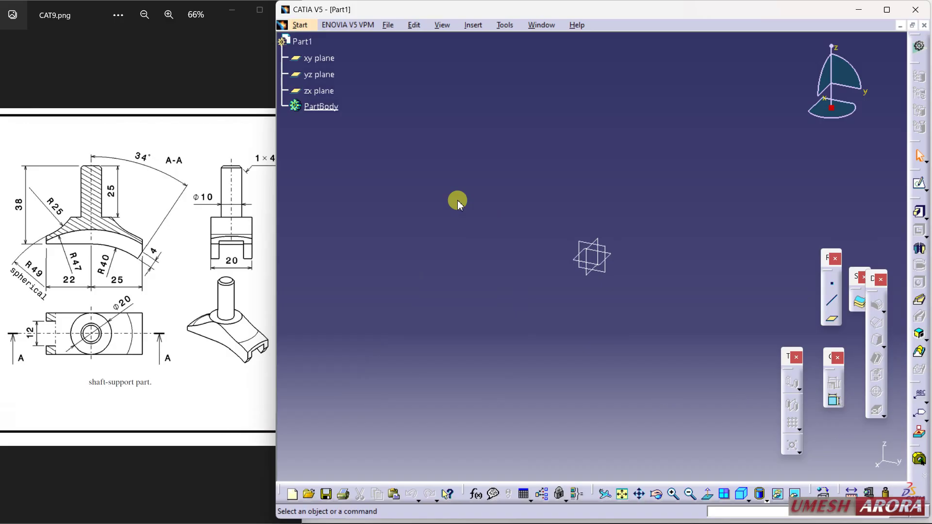
Start a sketch on the xy plane and draw a circle of about 56 mm radius centred on the origin.
left_click(604, 243)
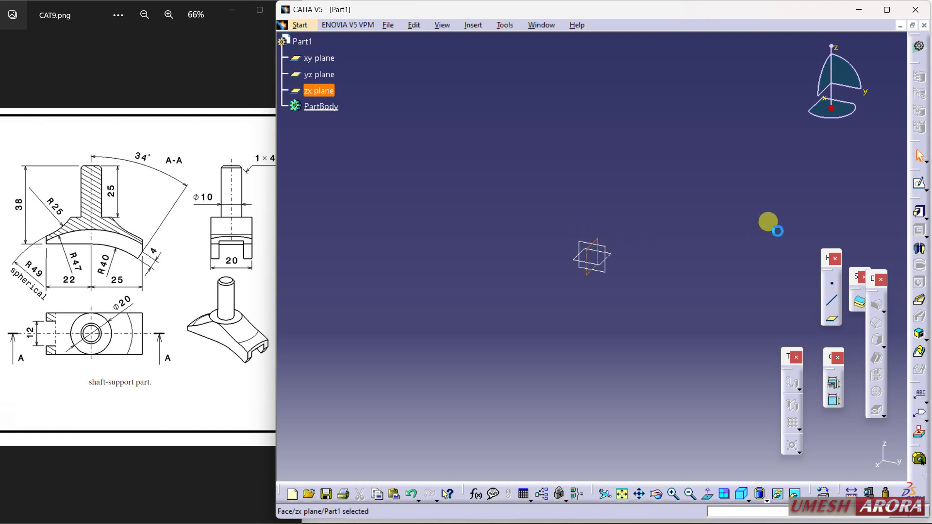
left_click(331, 59)
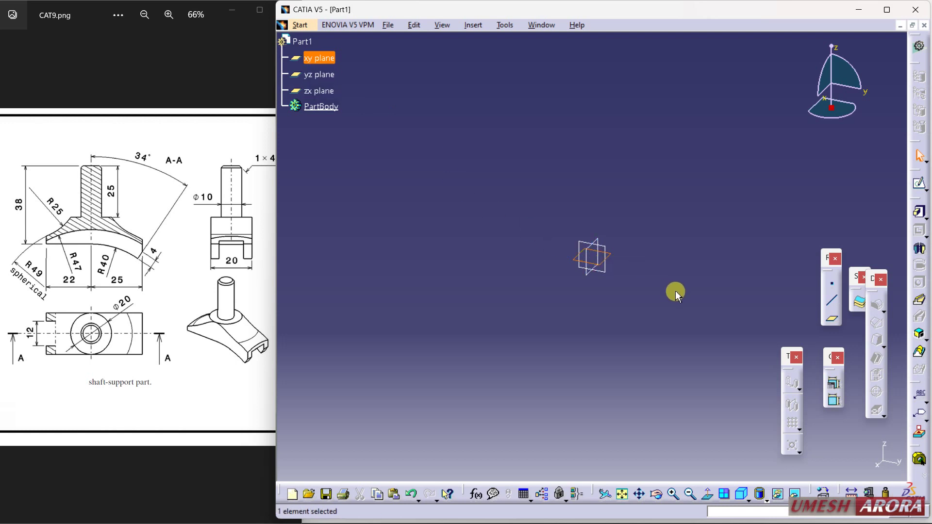
left_click(919, 183)
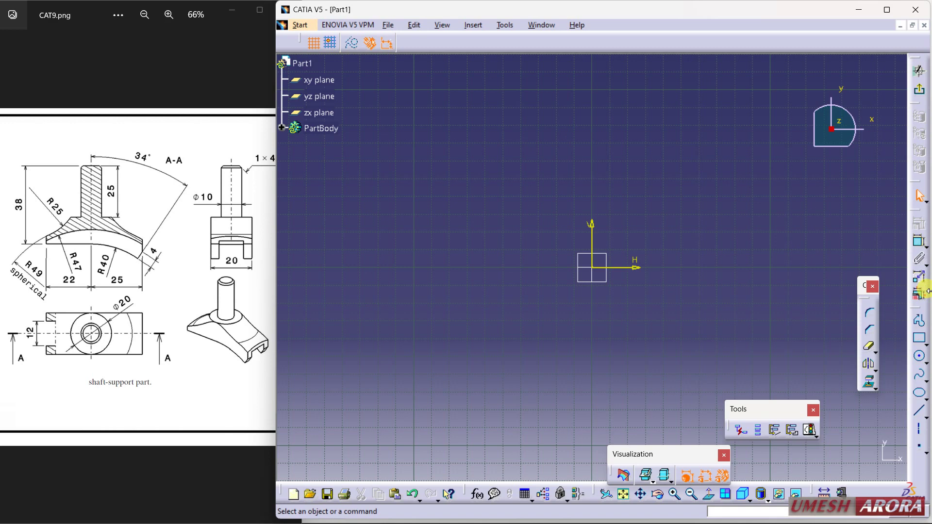
left_click(926, 361)
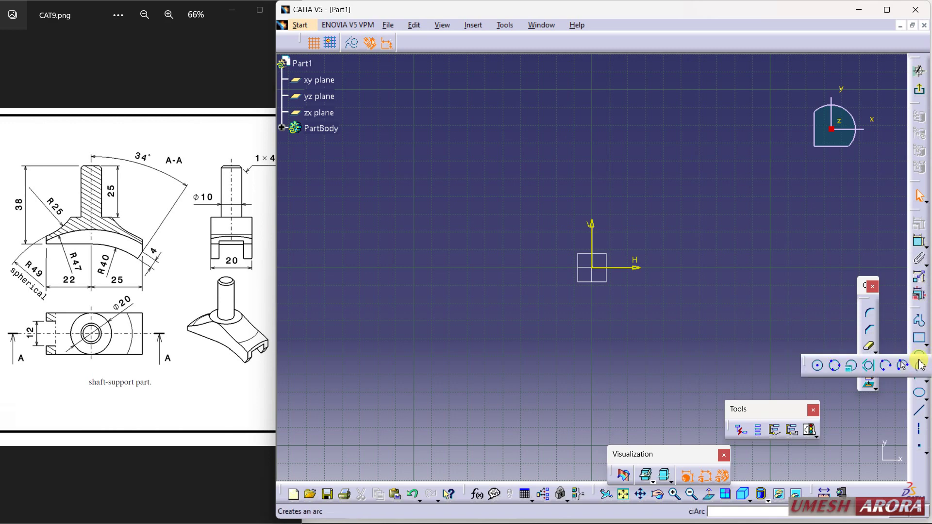
left_click(816, 366)
left_click(592, 268)
left_click(682, 224)
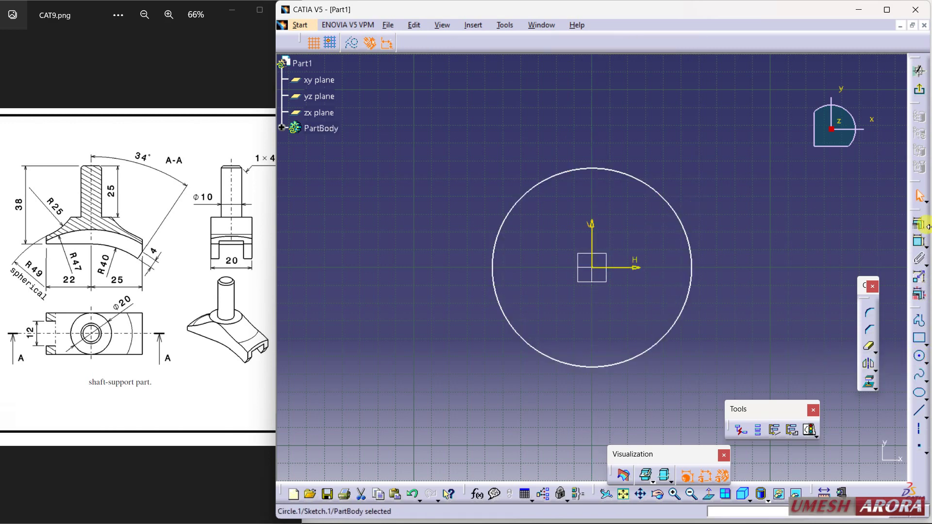
Add a radius constraint to the circle and set it to 49 mm.
left_click(682, 224)
left_click(724, 200)
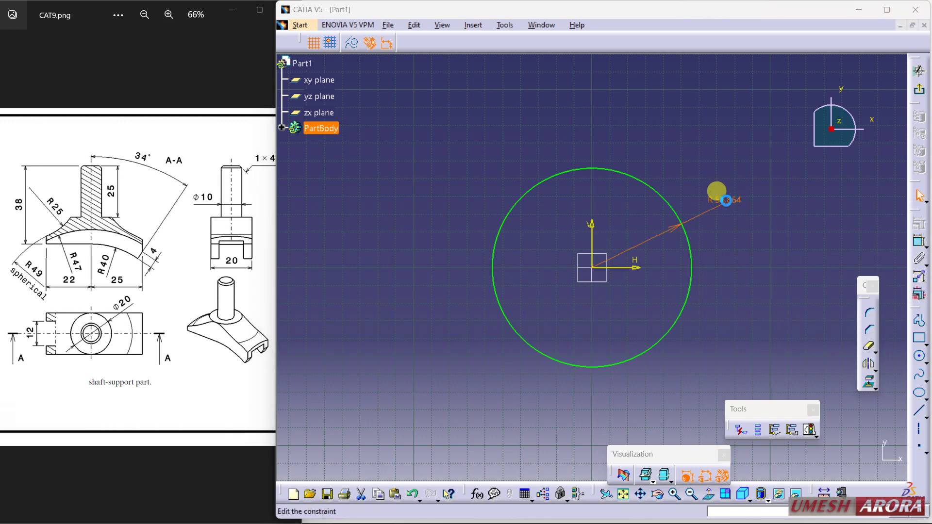
double_click(724, 200)
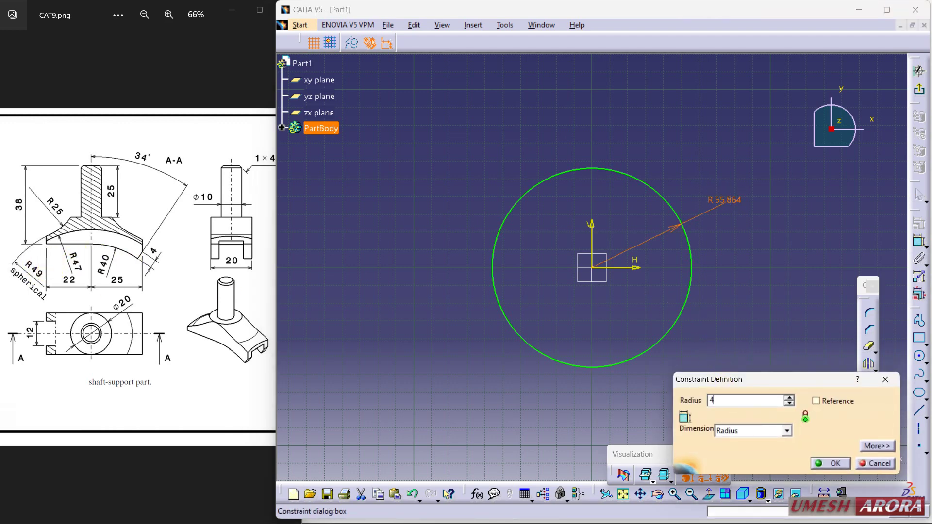
type("493")
key("BackSpace")
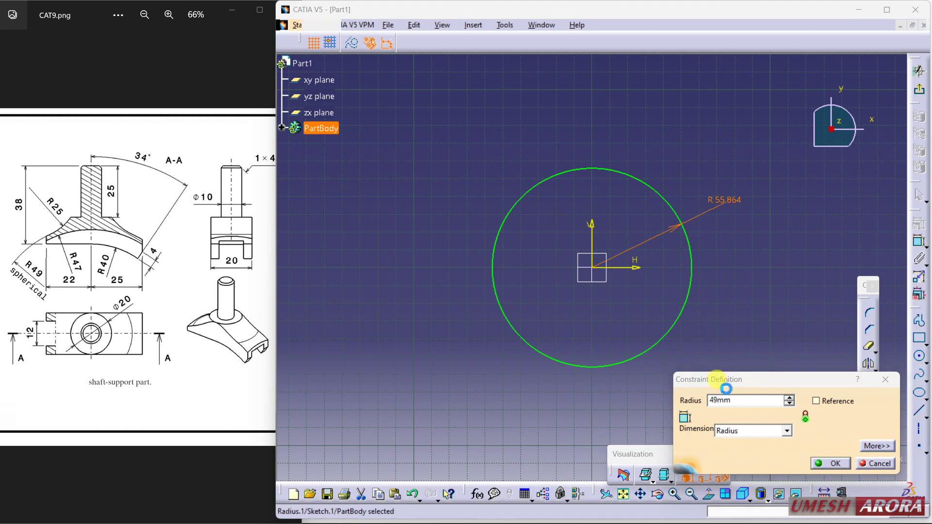
key("Return")
left_click(835, 343)
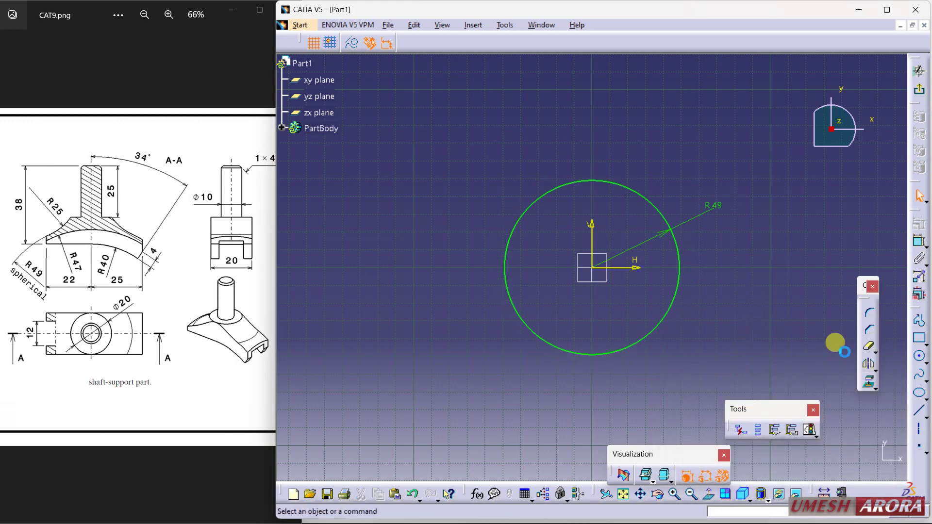
Draw a horizontal line through the circle's centre, extending past the circle on both sides.
left_click(919, 411)
left_click(477, 268)
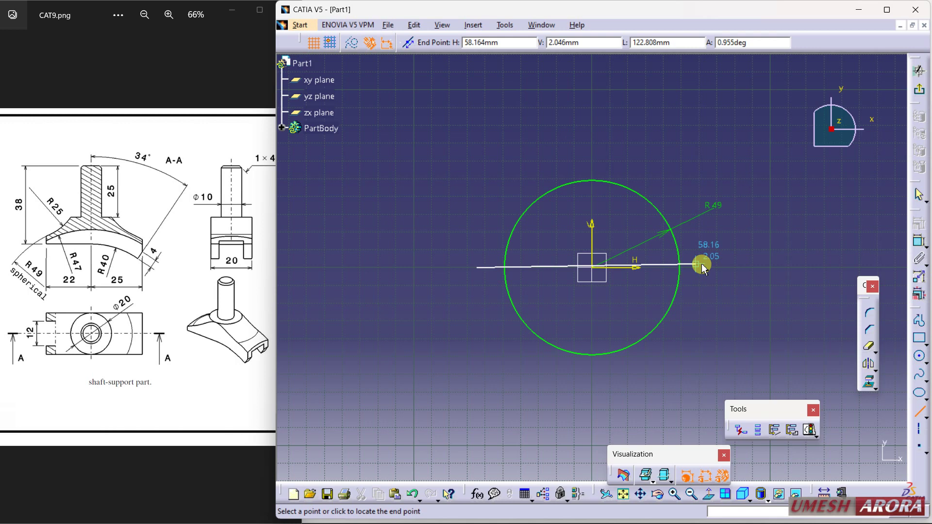
left_click(703, 267)
left_click(756, 308)
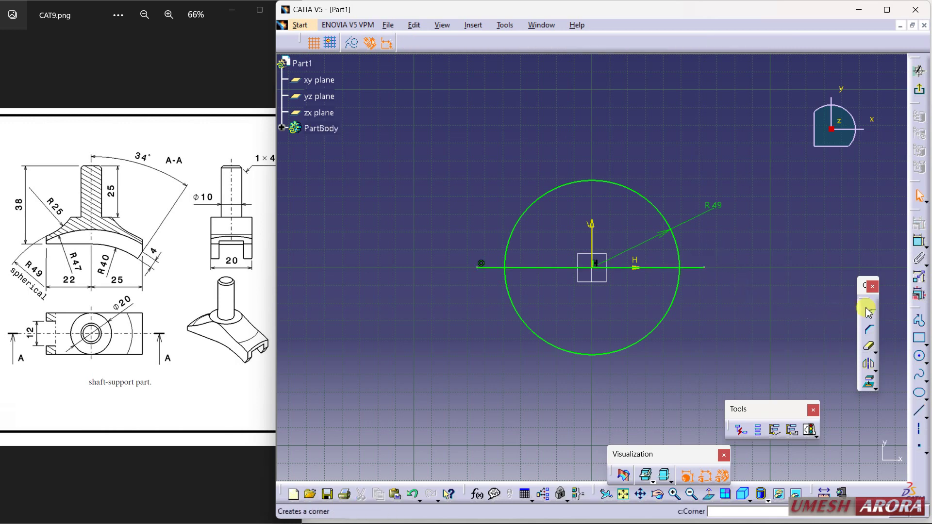
Trim away the circle's lower half and the line ends outside it, leaving a closed upper semicircle.
left_click(869, 347)
left_click(693, 270)
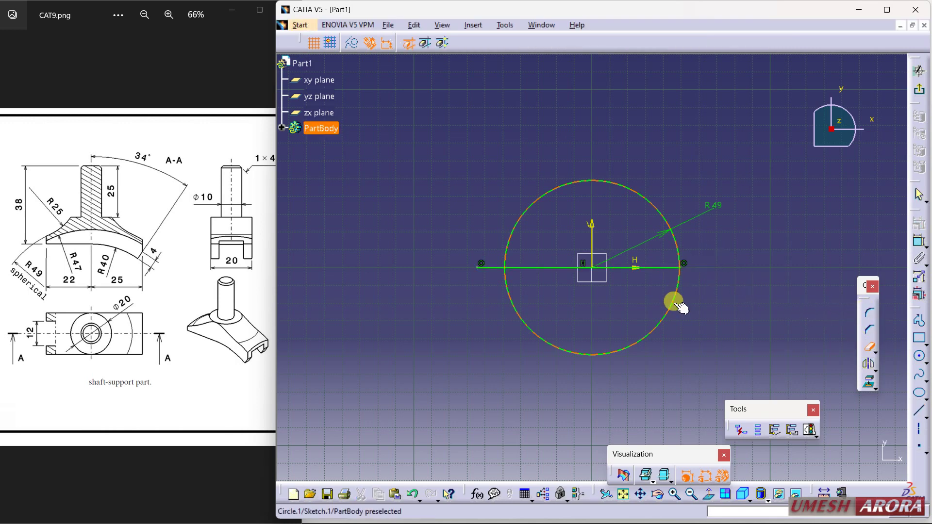
left_click(672, 304)
left_click(492, 272)
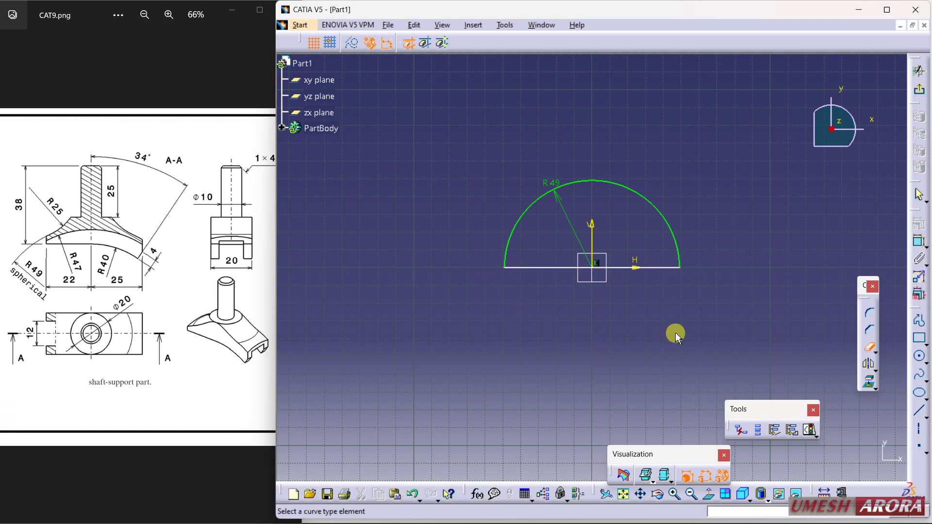
Constrain the semicircle's straight edge coincident with the horizontal axis and exit the sketch.
left_click(869, 346)
left_click_drag(641, 266, 646, 254)
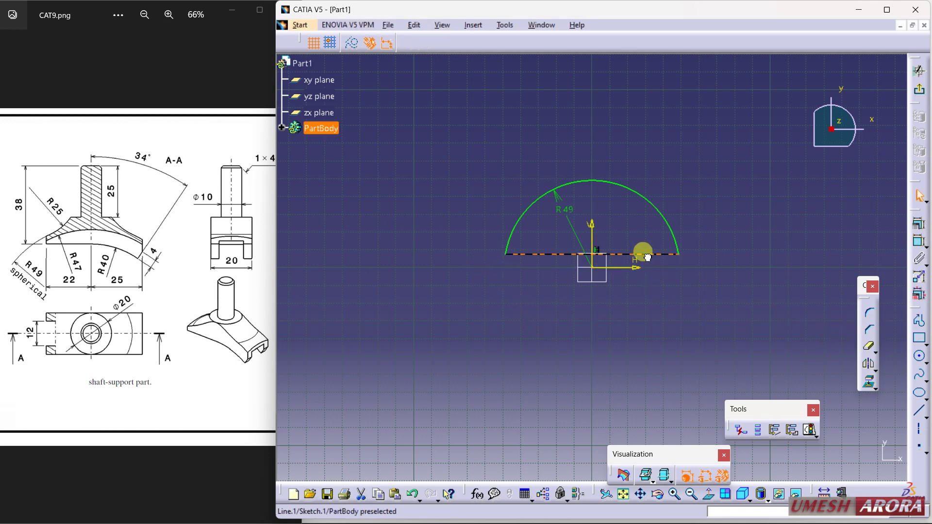
left_click(637, 268, "ctrl")
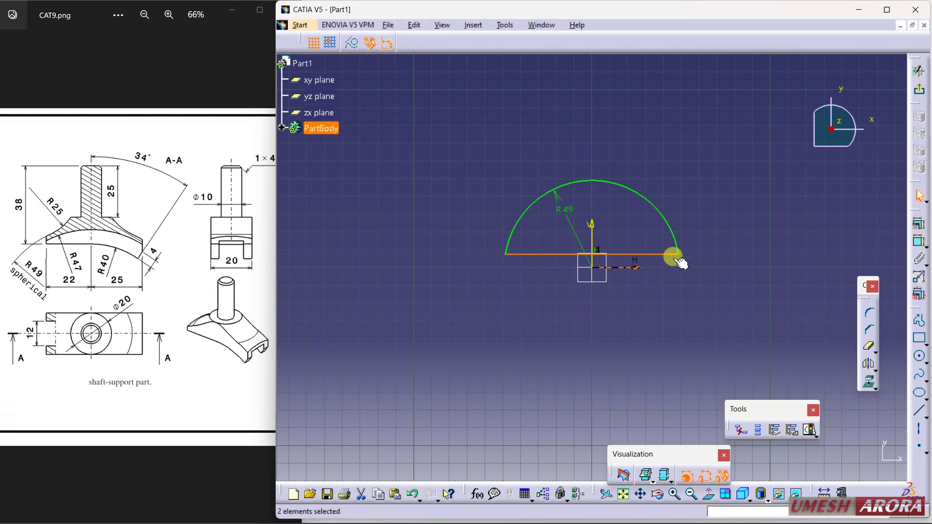
left_click(913, 225)
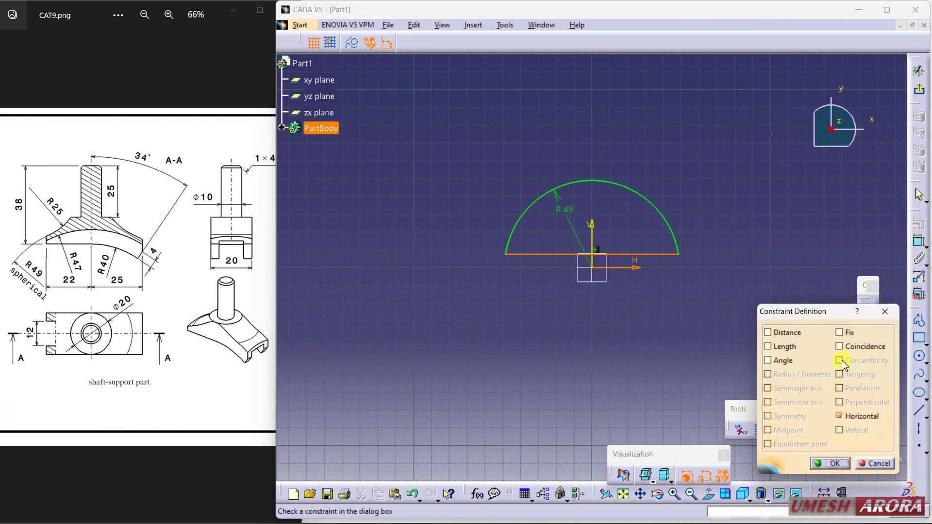
left_click(854, 348)
left_click(831, 463)
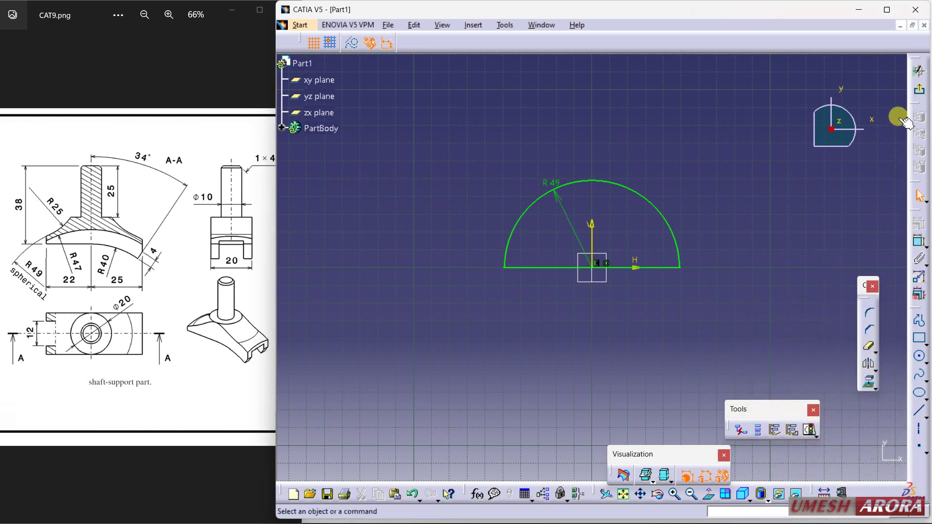
left_click(919, 71)
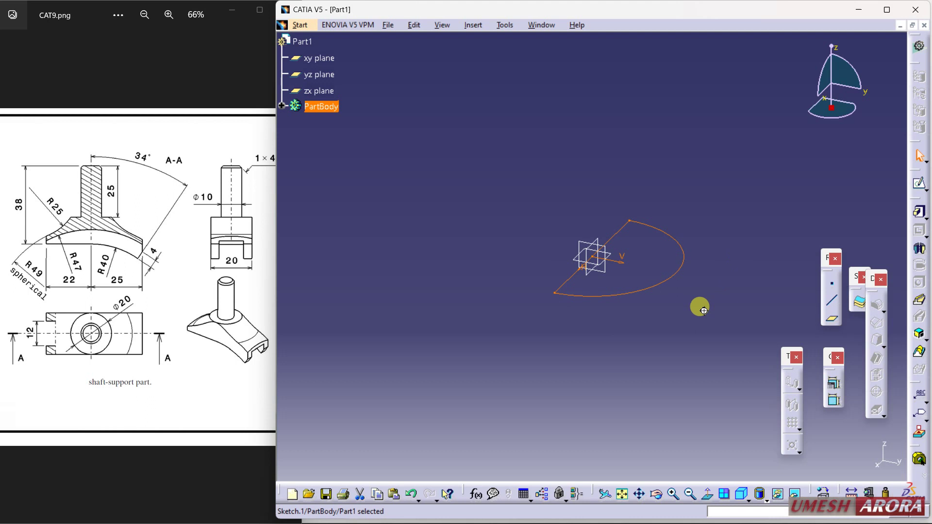
Revolve the semicircle with Shaft around its straight edge, using a first angle of 180° and a second angle of 0°.
mouse_move(699, 306)
middle_mouse_down()
mouse_move(652, 344)
mouse_move(529, 316)
mouse_move(665, 332)
mouse_move(679, 323)
middle_mouse_up()
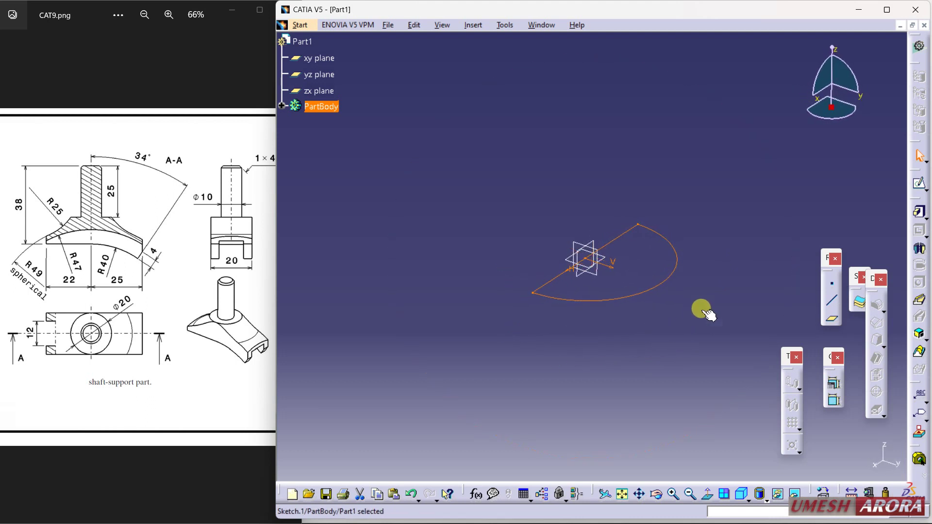
left_click(919, 249)
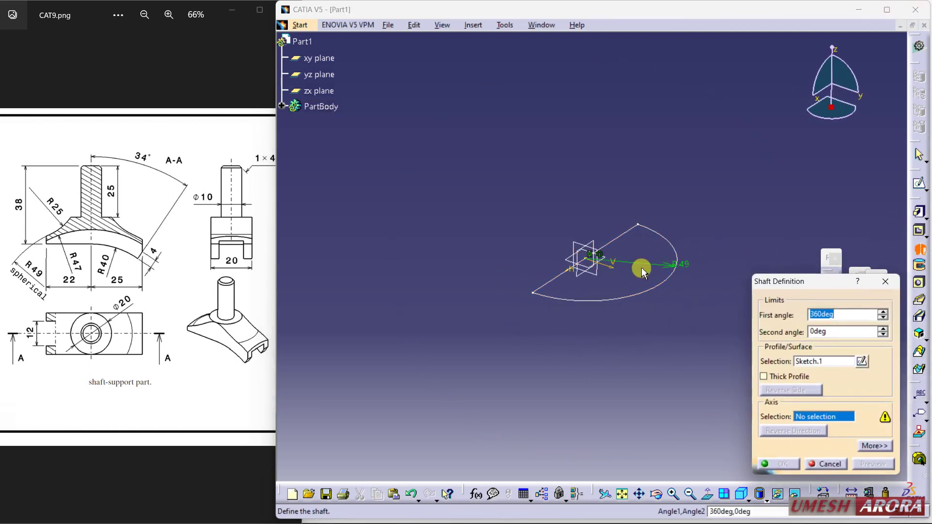
left_click(617, 237)
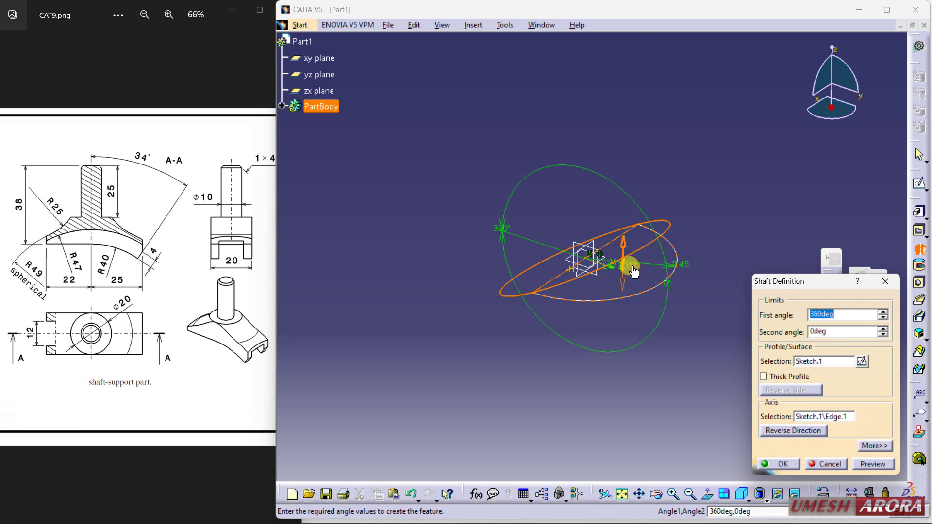
type("1")
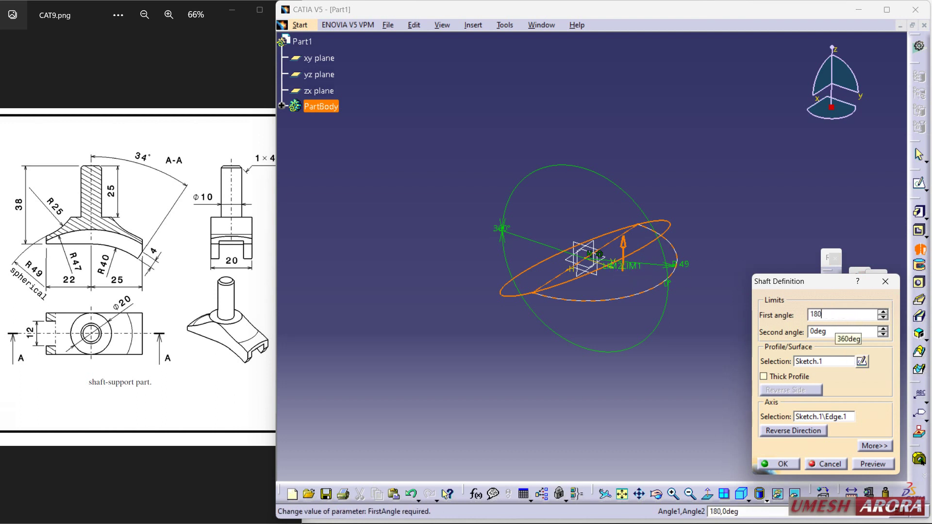
type("80")
left_click(825, 331)
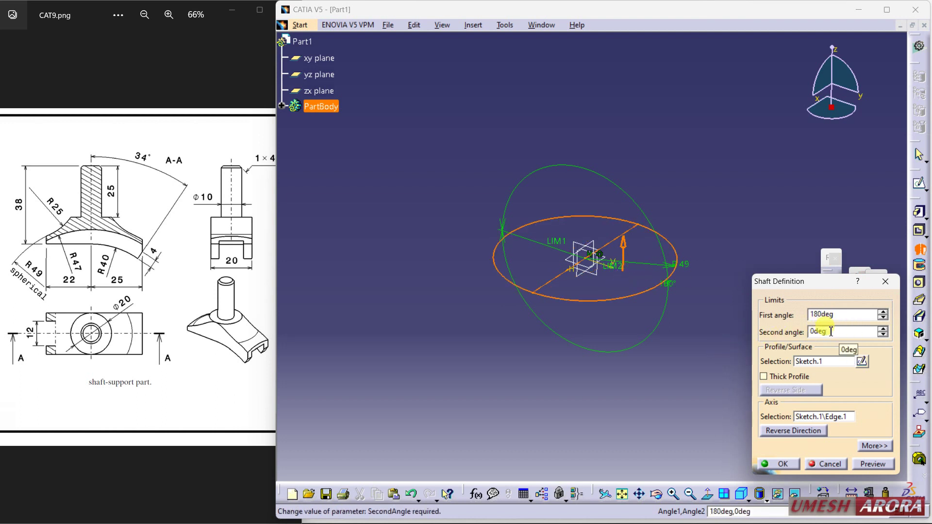
left_click(874, 464)
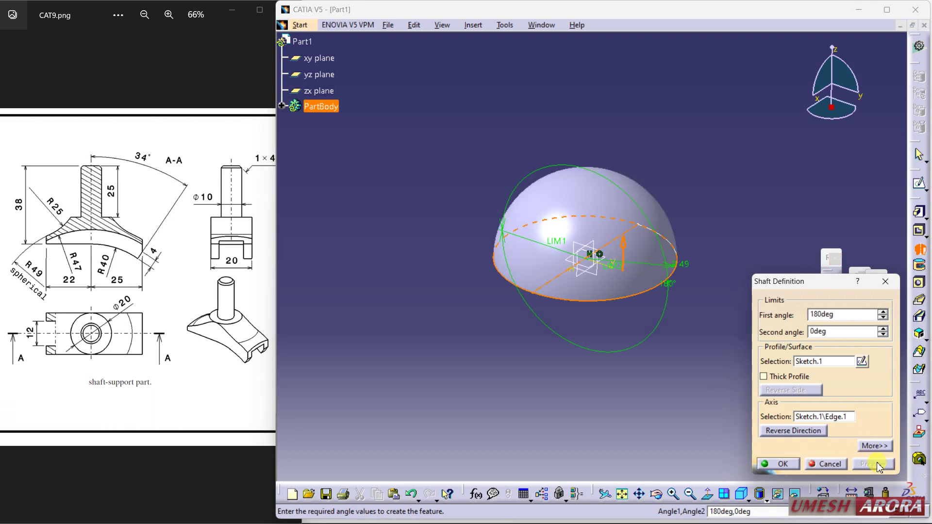
left_click(783, 465)
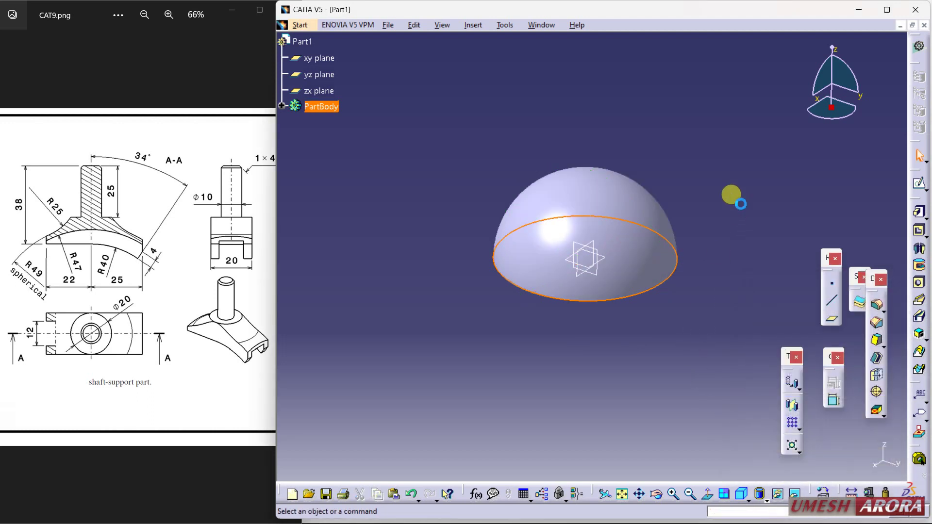
On the xy plane, sketch a rectangle about 49 mm high above the horizontal axis, extending beyond the hemisphere on both sides.
middle_click_drag(733, 198, 589, 242)
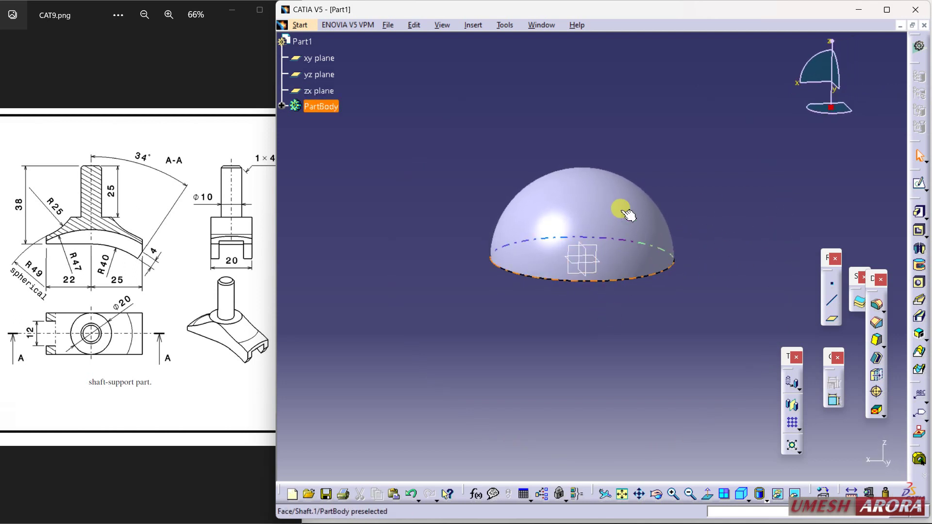
middle_click_drag(608, 151, 618, 349)
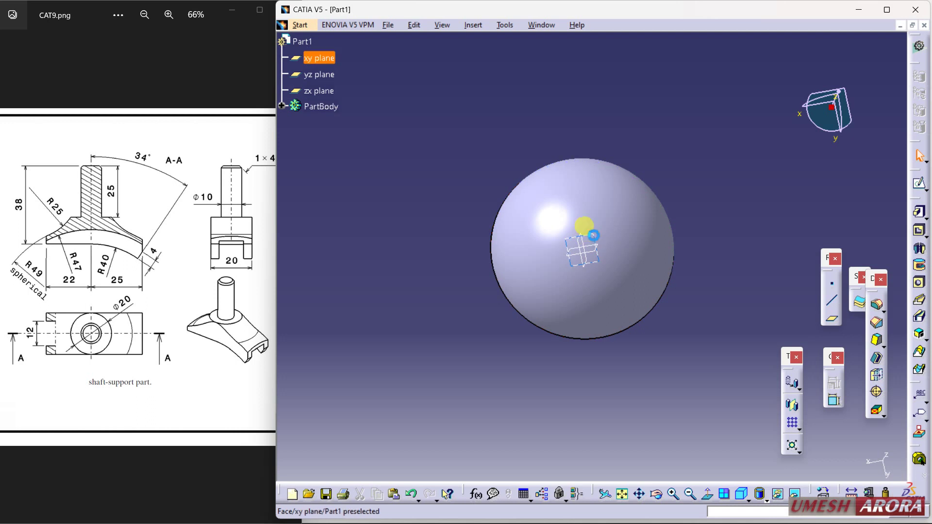
left_click(587, 245)
left_click(919, 185)
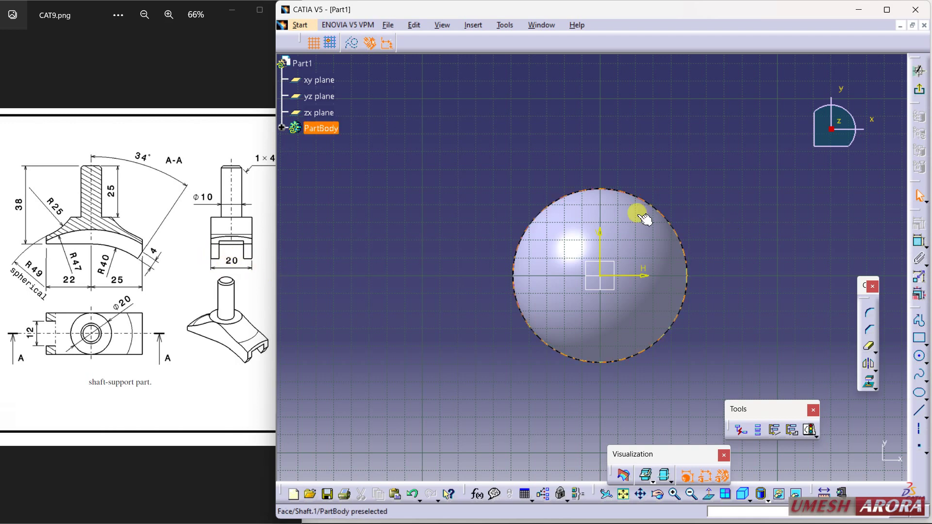
left_click(923, 344)
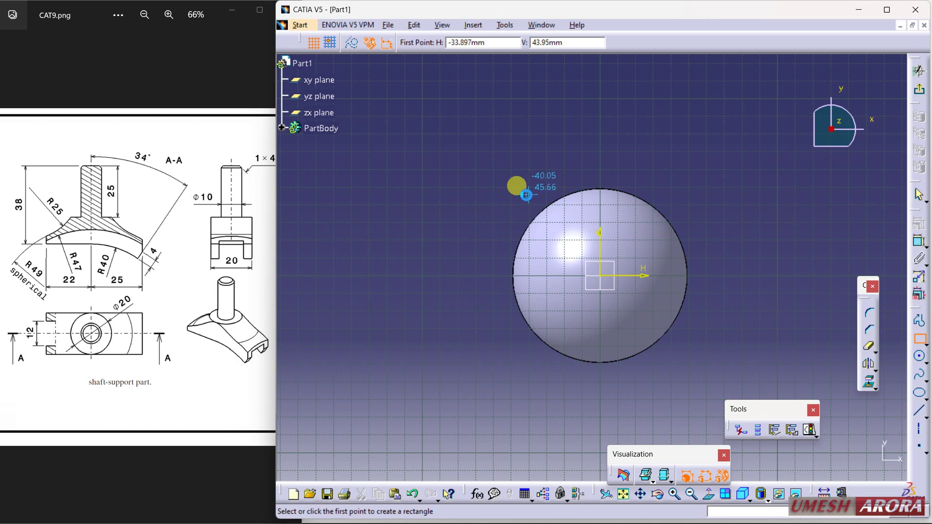
left_click(472, 157)
left_click(721, 244)
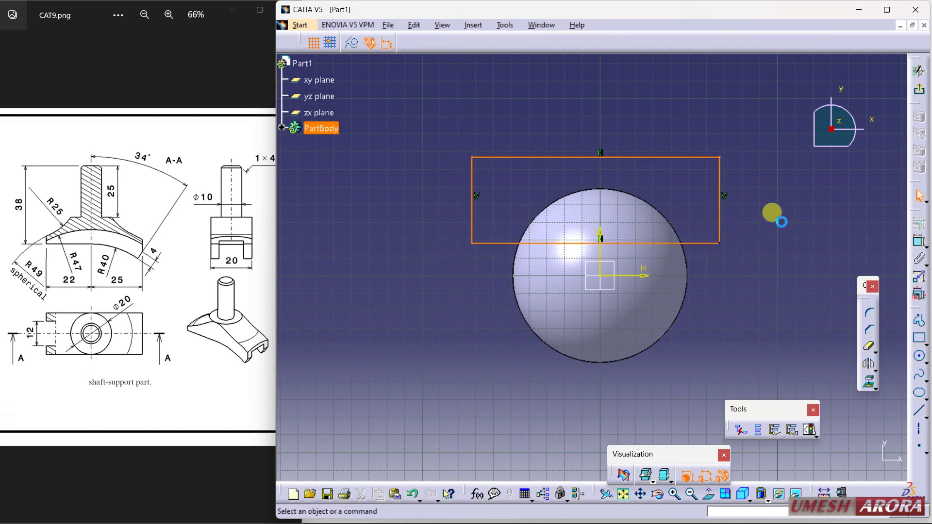
Constrain the rectangle's lower edge to a distance of 10 mm from the horizontal axis.
left_click(920, 241)
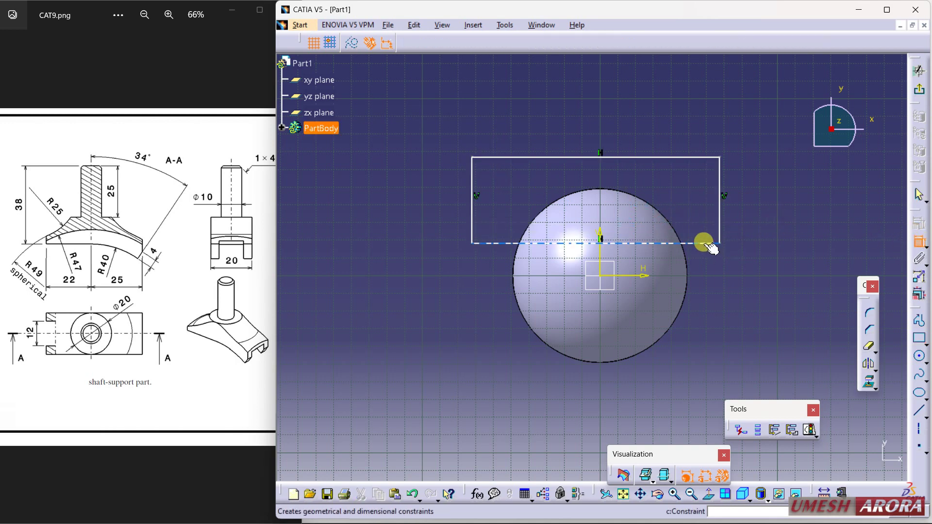
left_click(707, 243)
left_click(645, 275)
double_click(733, 259)
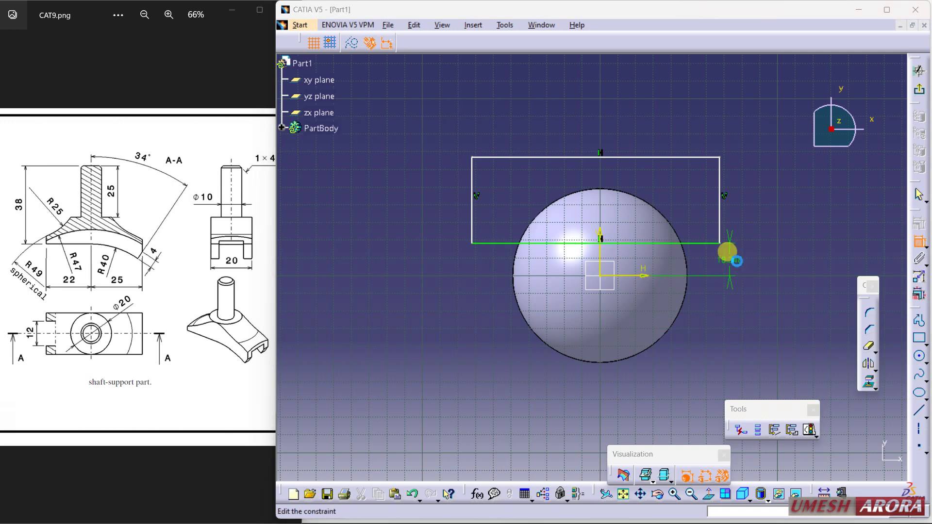
key("Return")
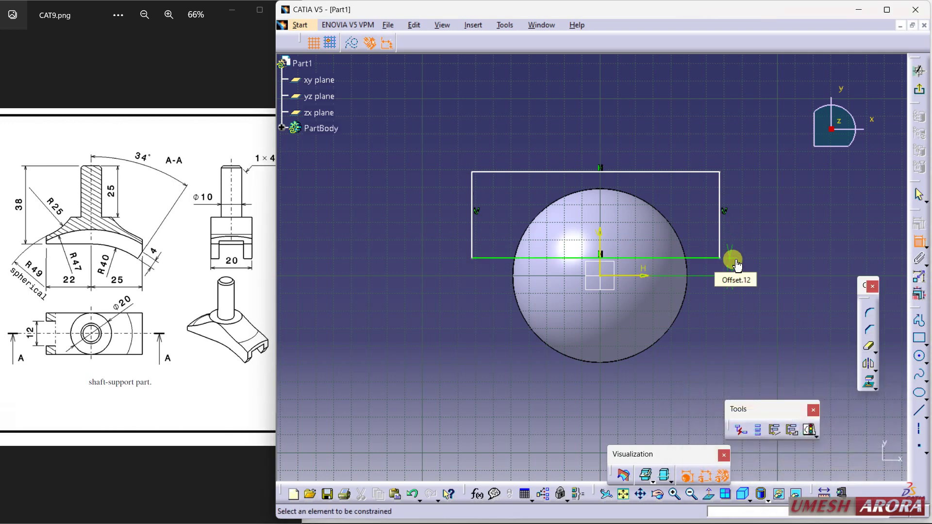
Dimension the rectangle's height and the distance of each vertical edge from the vertical axis, keeping the drawn sizes.
left_click(721, 227)
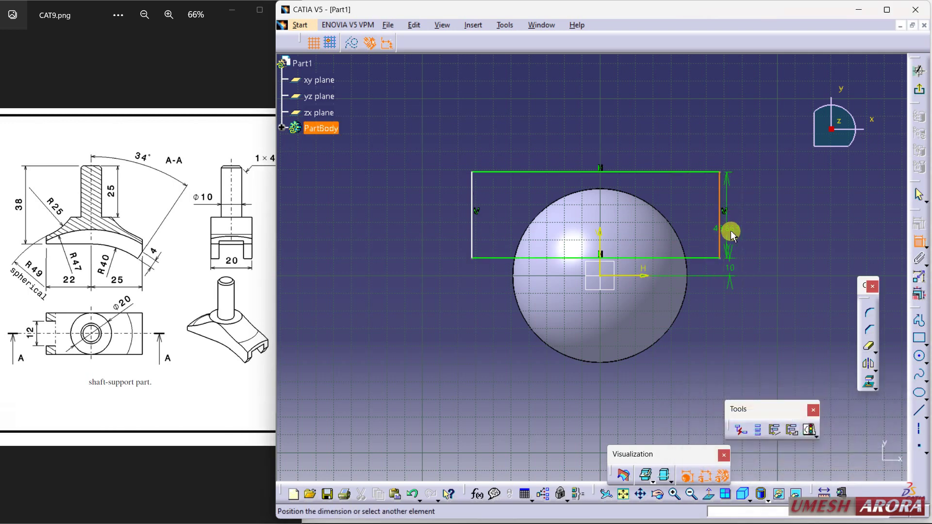
left_click(755, 235)
left_click(721, 247)
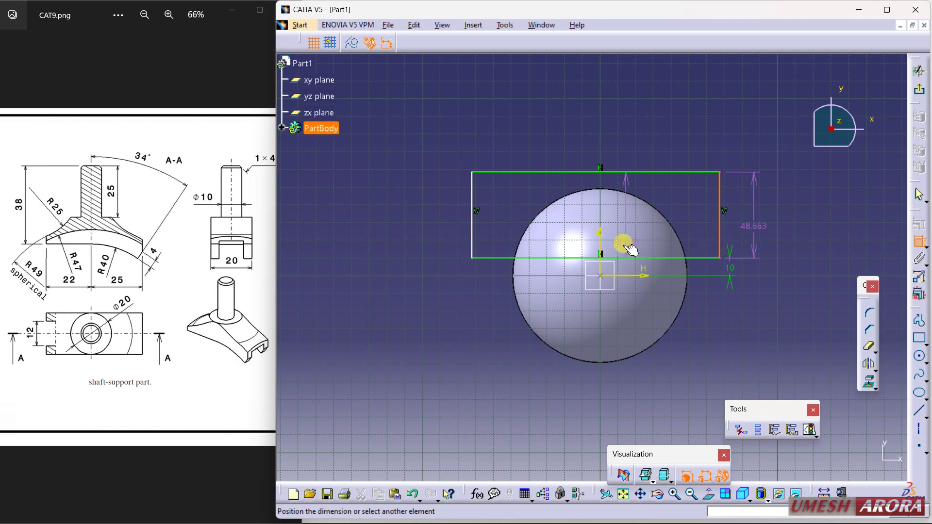
left_click(601, 237)
left_click(655, 134)
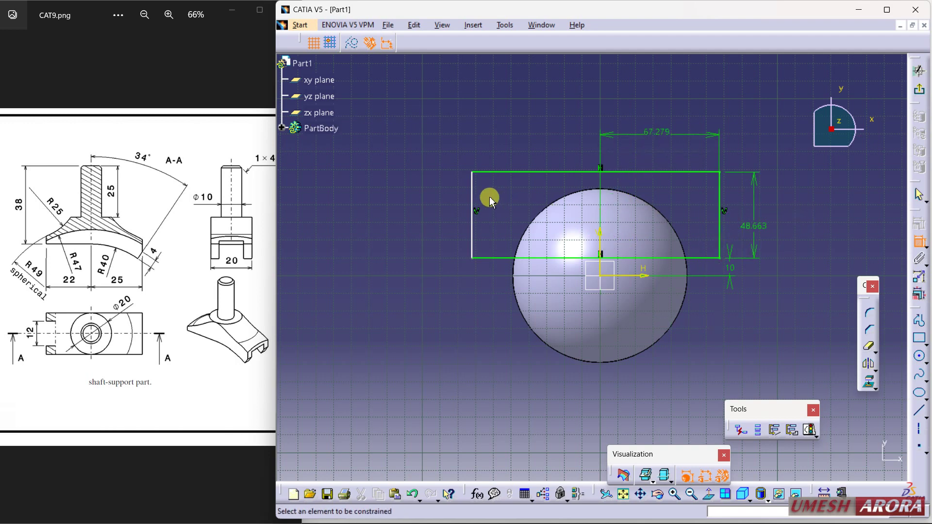
left_click(474, 221)
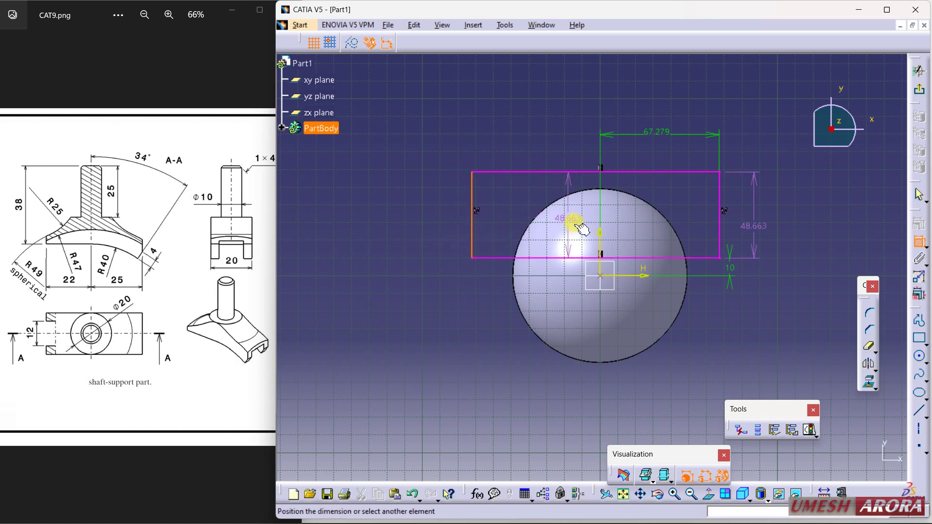
left_click(602, 242)
left_click(559, 151)
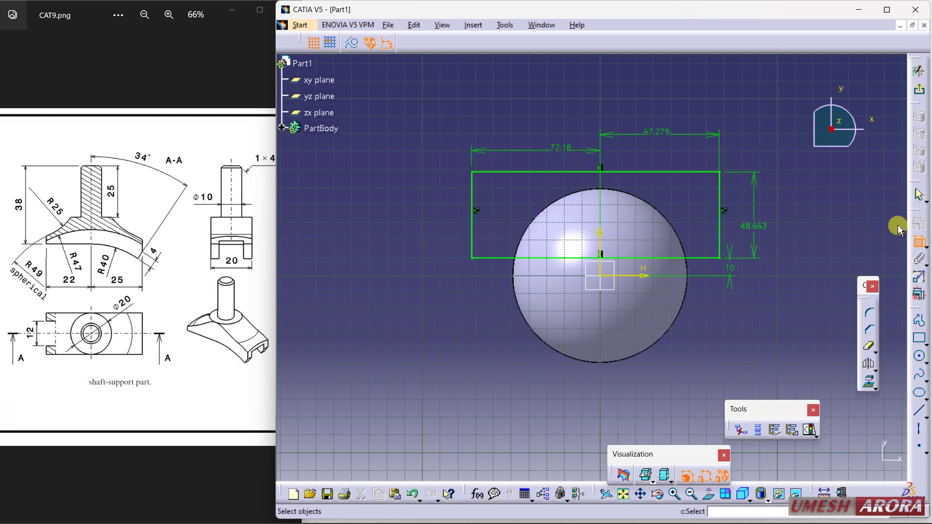
left_click(919, 243)
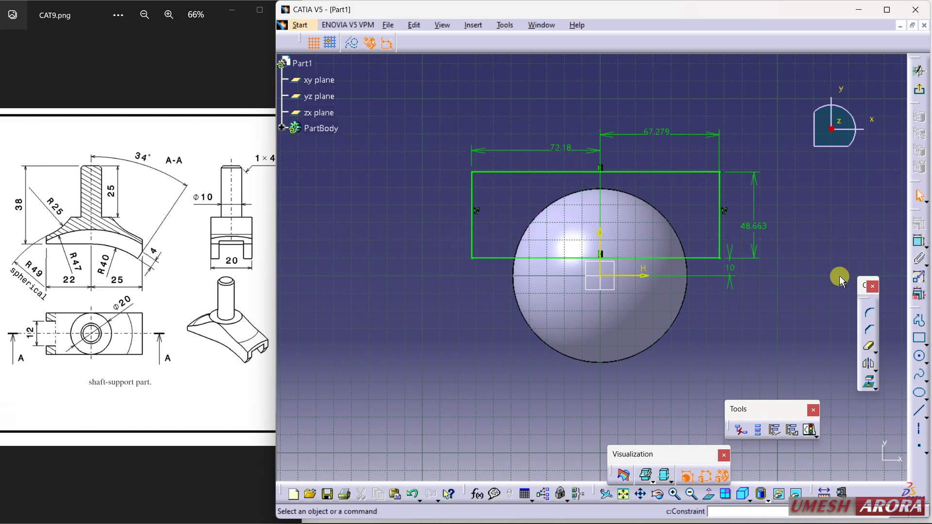
Mirror all four sides of the rectangle about the horizontal axis and exit the sketch.
left_click(693, 257)
left_click(721, 200)
left_click(696, 172)
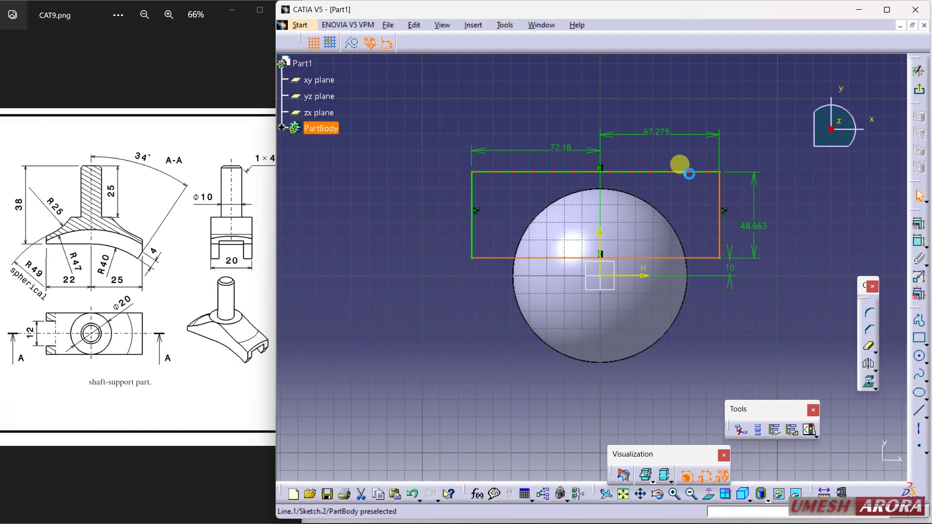
left_click(473, 191)
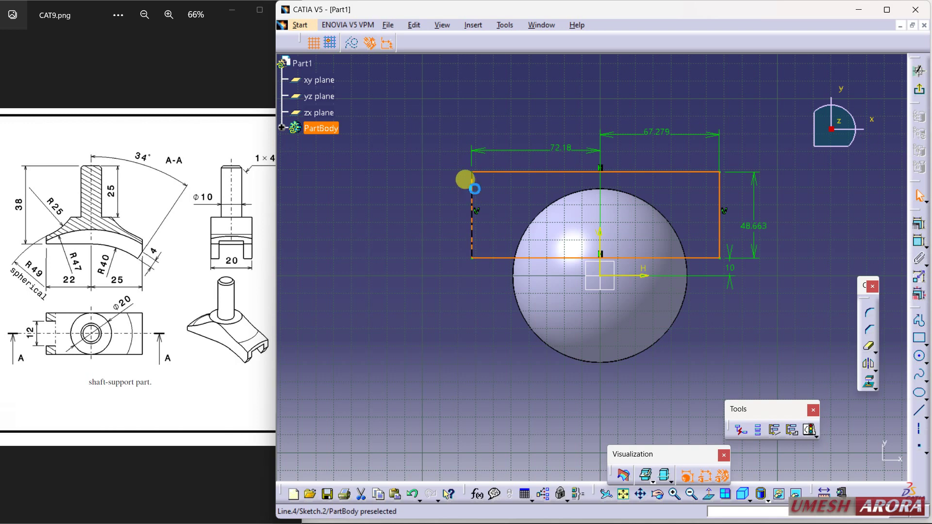
left_click(870, 364)
left_click(632, 275)
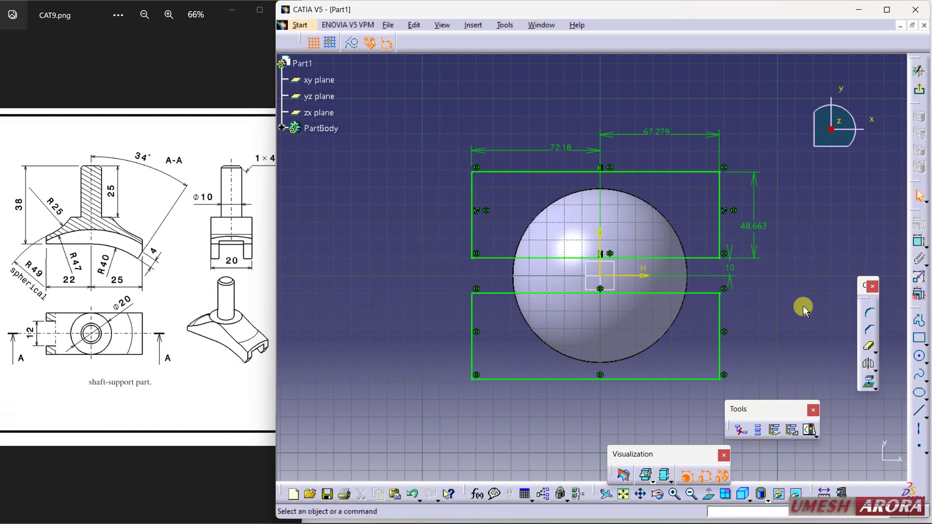
left_click(920, 71)
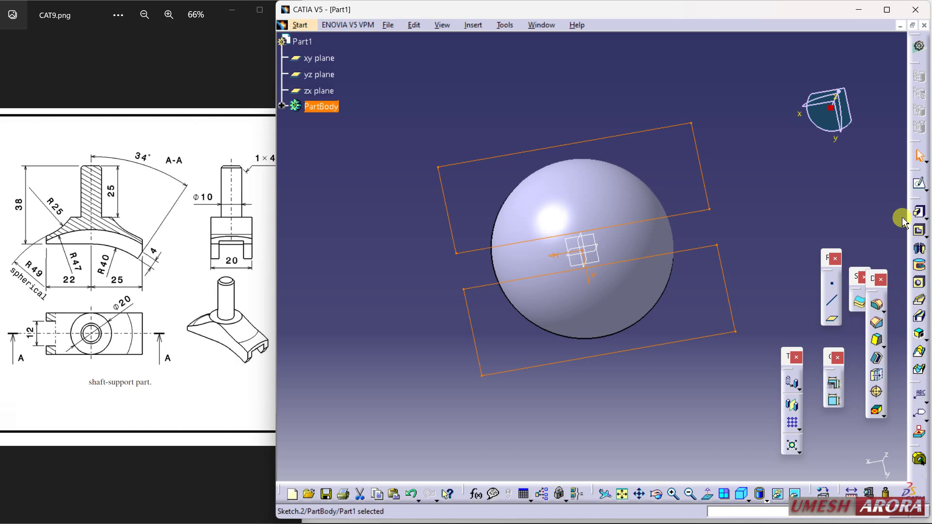
Cut both rectangles with a Pocket using a 20 mm first limit, extending the second limit upward past the hemisphere's top.
left_click(919, 231)
middle_click_drag(625, 339, 636, 201)
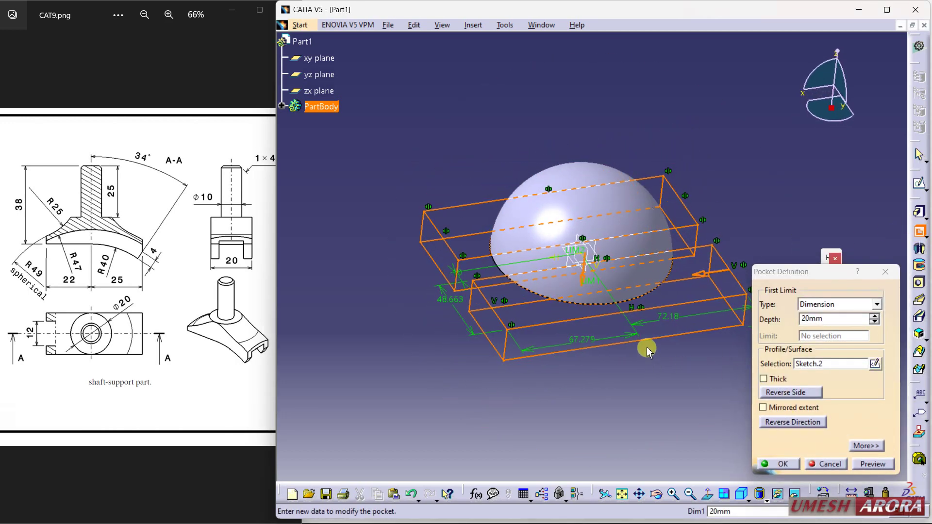
left_click_drag(581, 251, 604, 125)
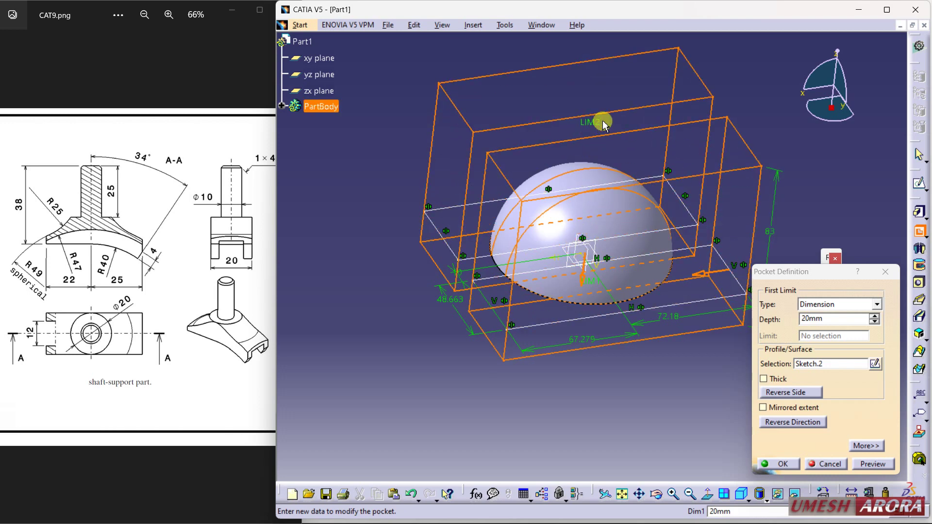
left_click(777, 464)
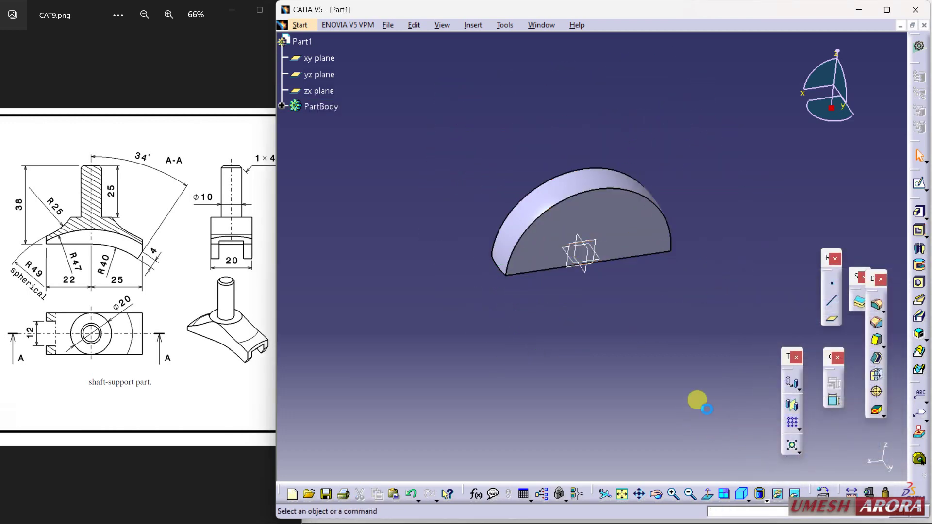
On the zx plane, sketch a rectangle about 51 mm wide and 67 mm high, standing on the horizontal axis over the half-disc's right end.
middle_click_drag(697, 400, 597, 234)
left_click(589, 245)
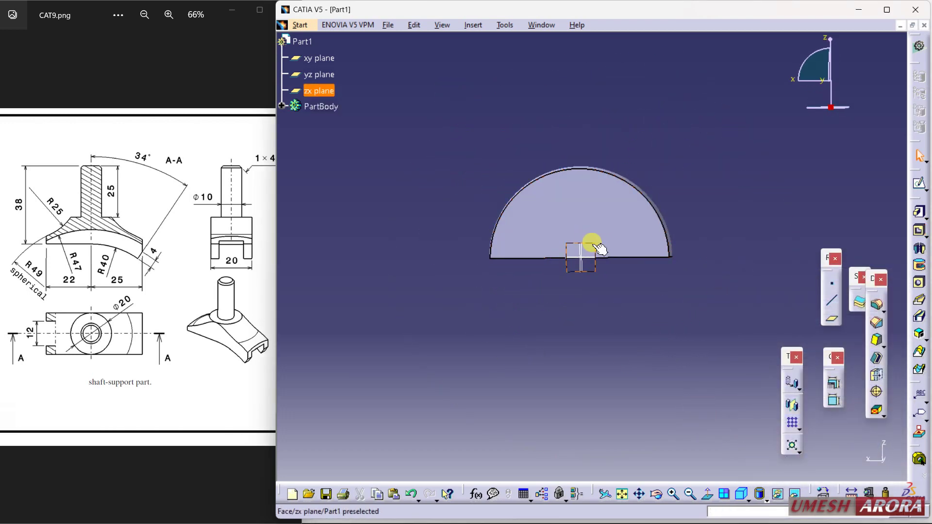
left_click(920, 185)
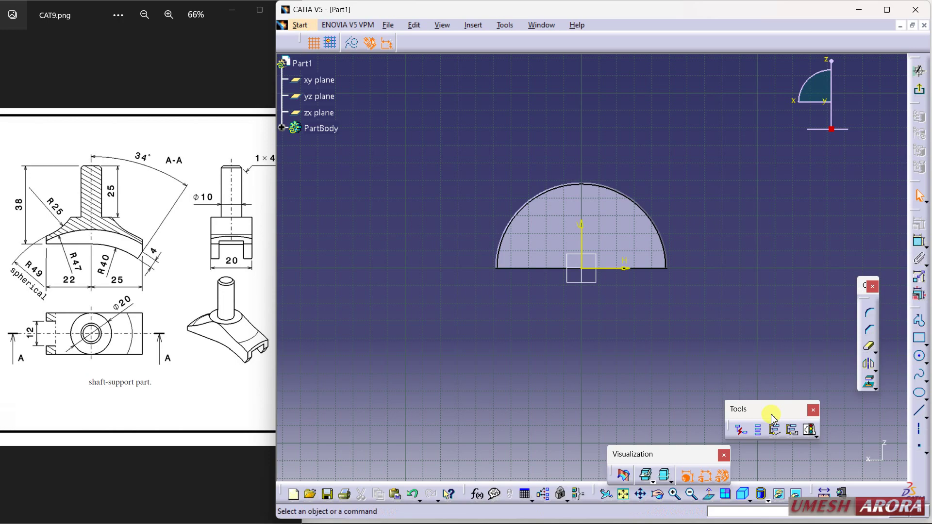
left_click(705, 476)
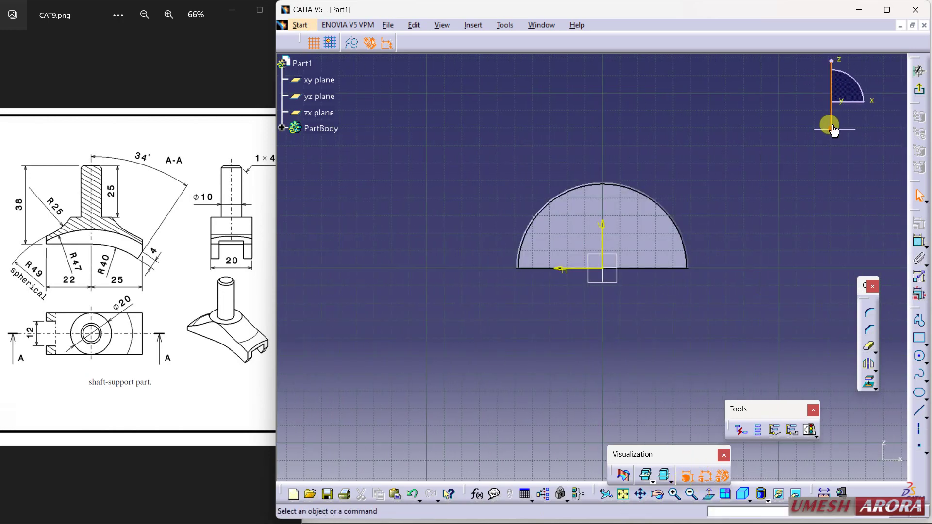
left_click(919, 339)
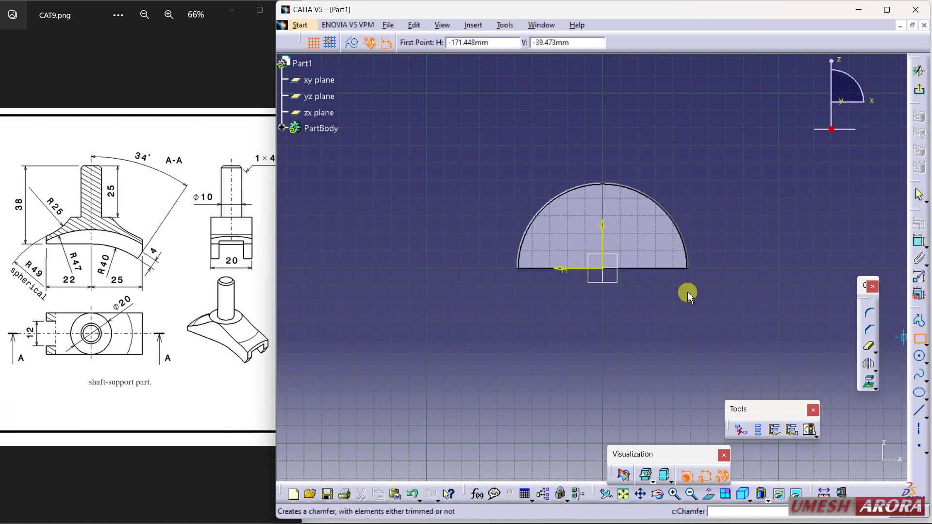
left_click(646, 267)
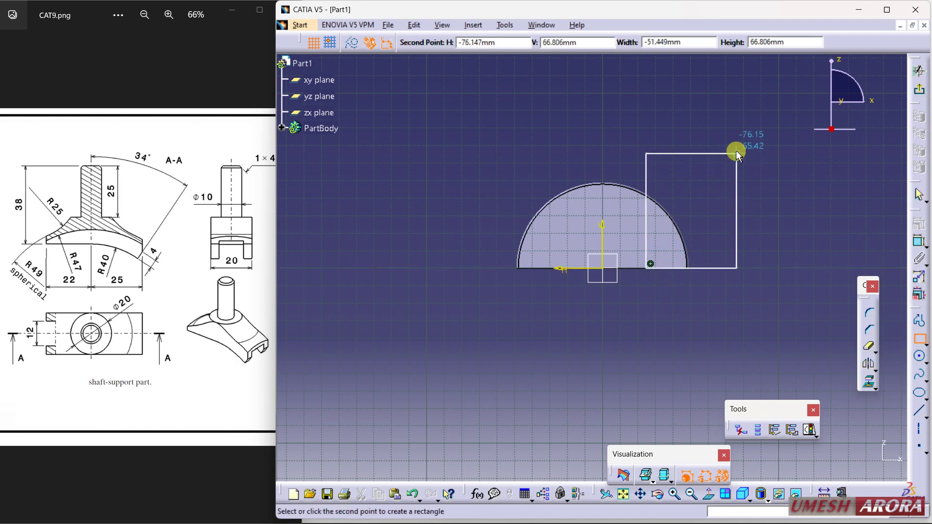
left_click(736, 151)
Sketch a second rectangle of the same height on the horizontal axis, overlapping the half-disc's left end.
left_click(918, 340)
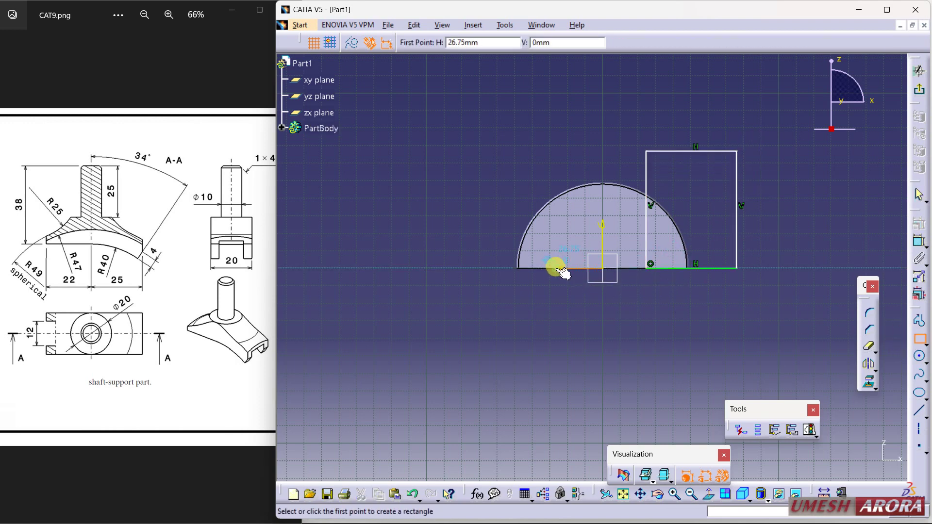
left_click(556, 267)
left_click(483, 153)
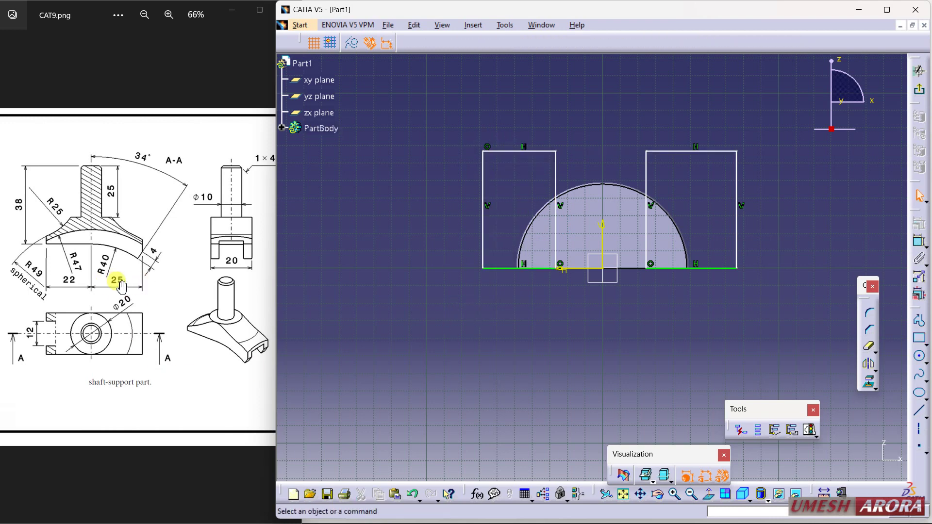
left_click(916, 246)
left_click(712, 267)
left_click(719, 301)
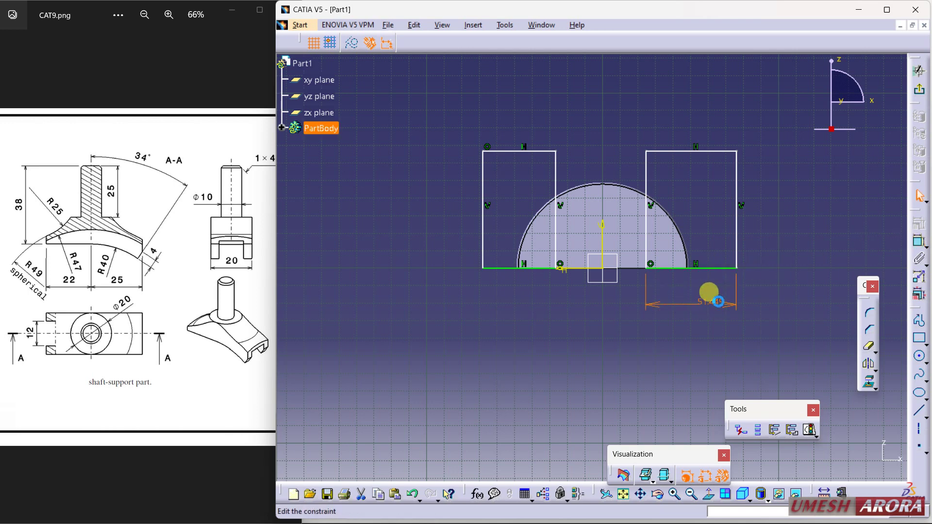
double_click(719, 302)
type("25")
key("Return")
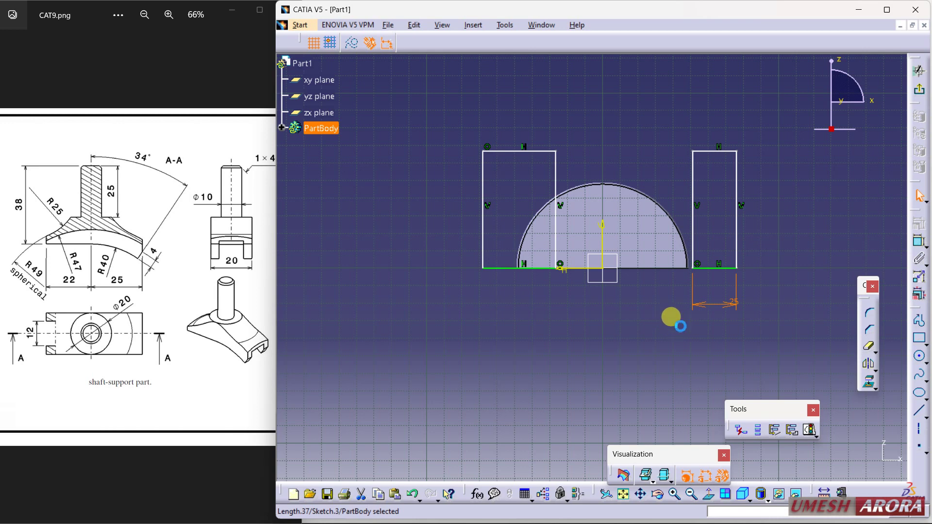
right_click(725, 304)
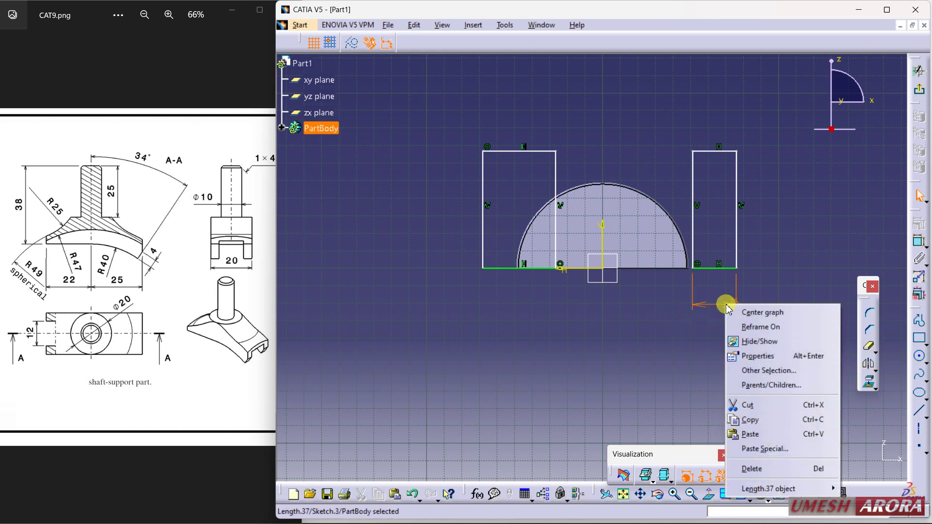
left_click(758, 469)
Constrain the right rectangle's inner edge to a distance of 25 mm from the vertical axis.
left_click(919, 241)
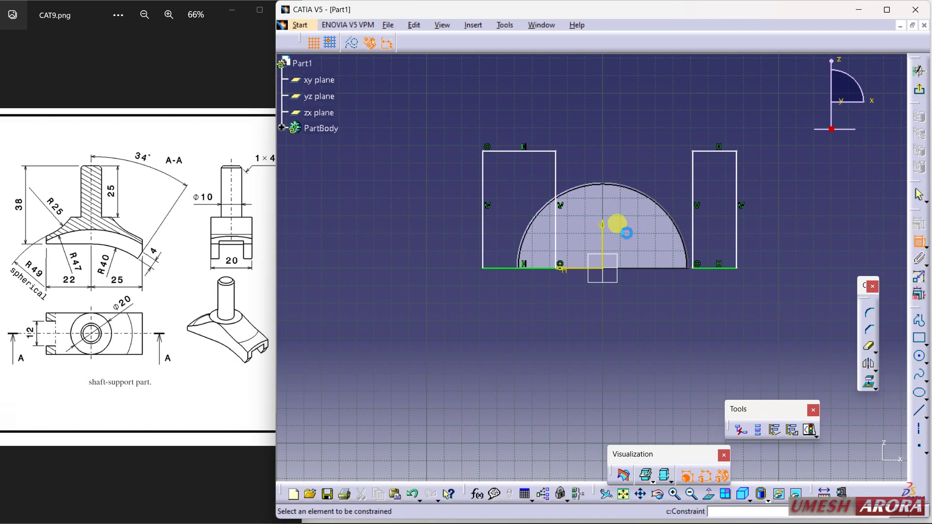
left_click(602, 235)
left_click(692, 186)
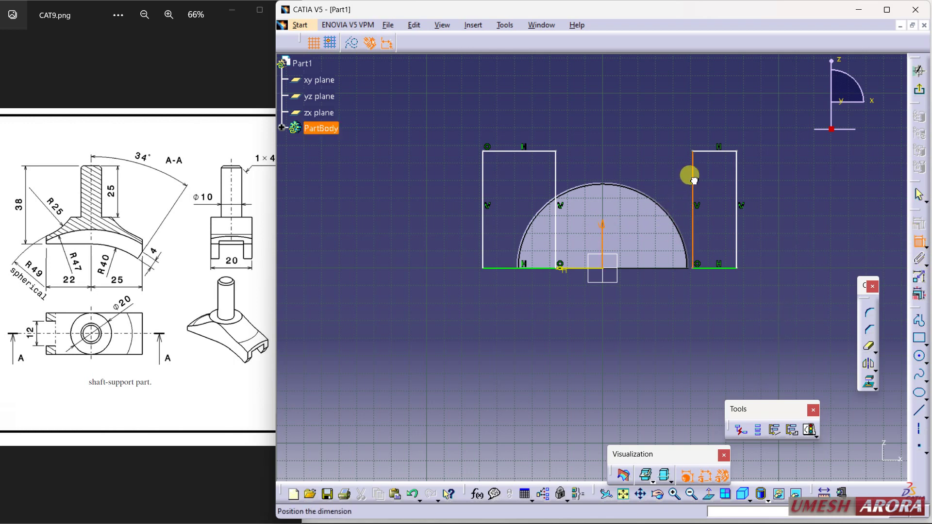
left_click(651, 299)
double_click(653, 299)
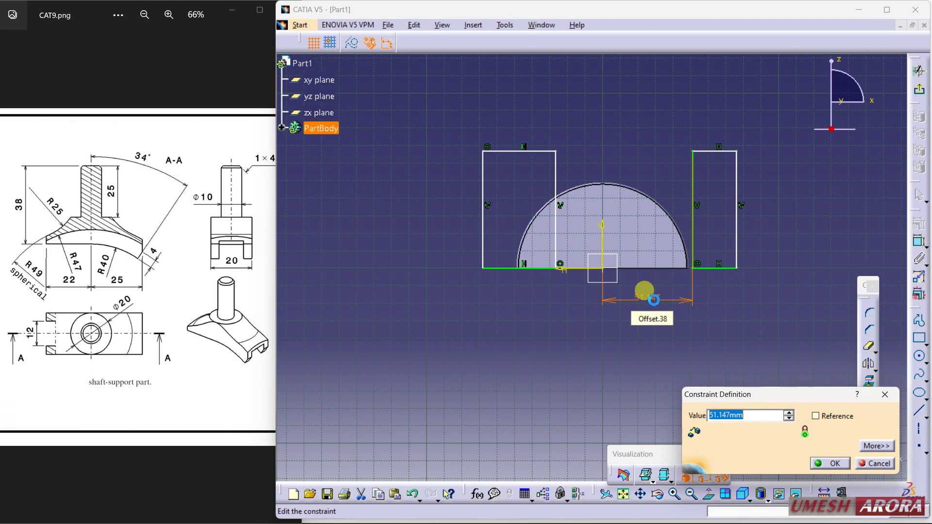
type("25")
key("Return")
left_click(718, 293)
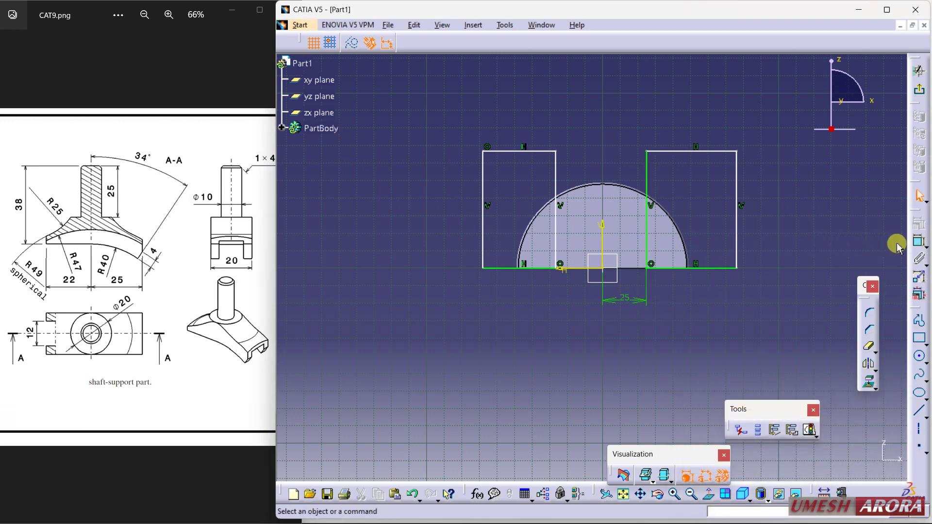
Constrain the left rectangle's inner edge to a distance of 22 mm from the vertical axis.
left_click(918, 241)
left_click(556, 176)
left_click(602, 233)
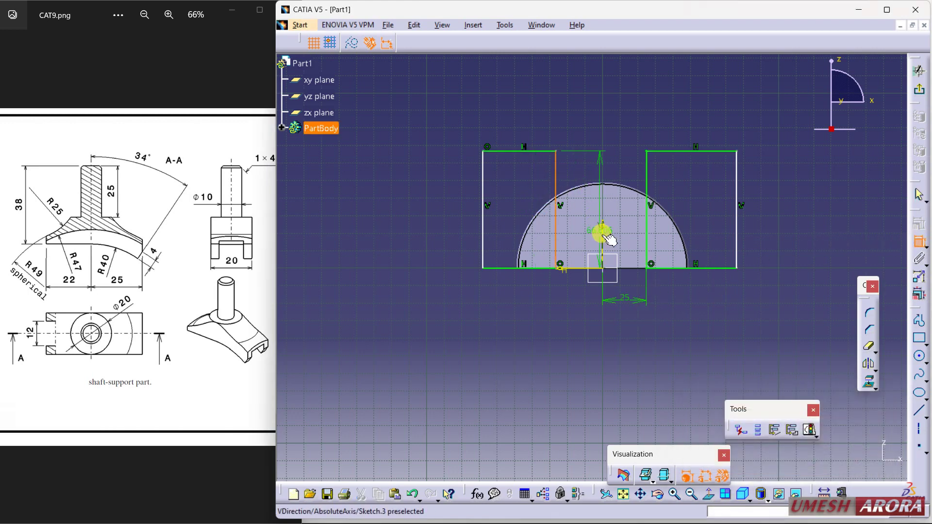
left_click(573, 294)
double_click(582, 301)
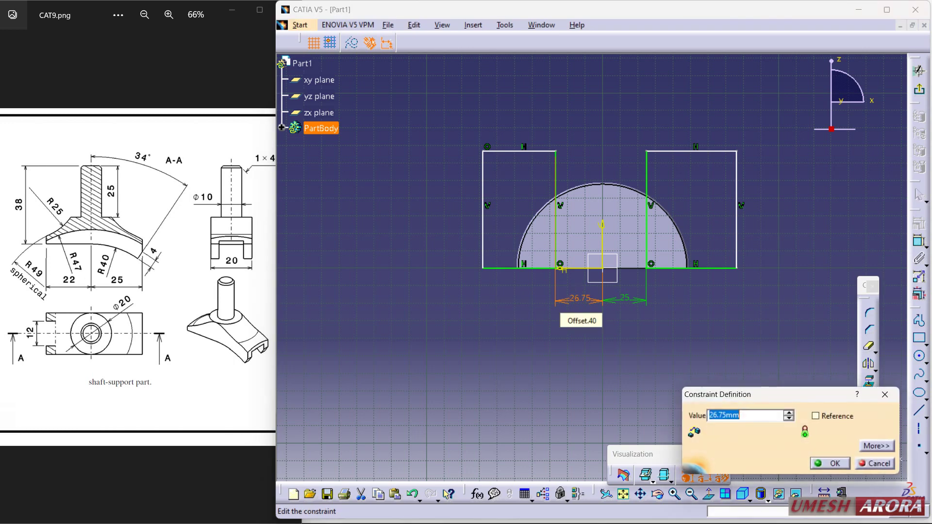
key("Return")
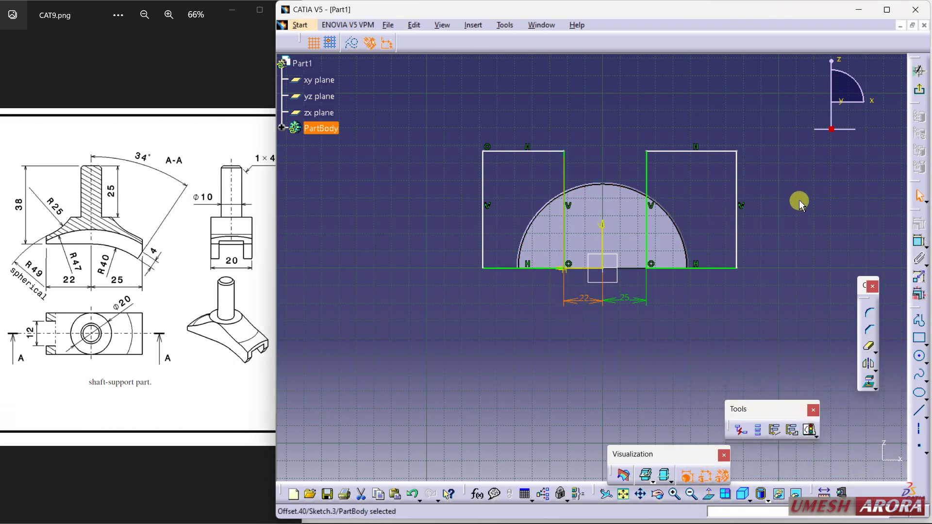
left_click(801, 204)
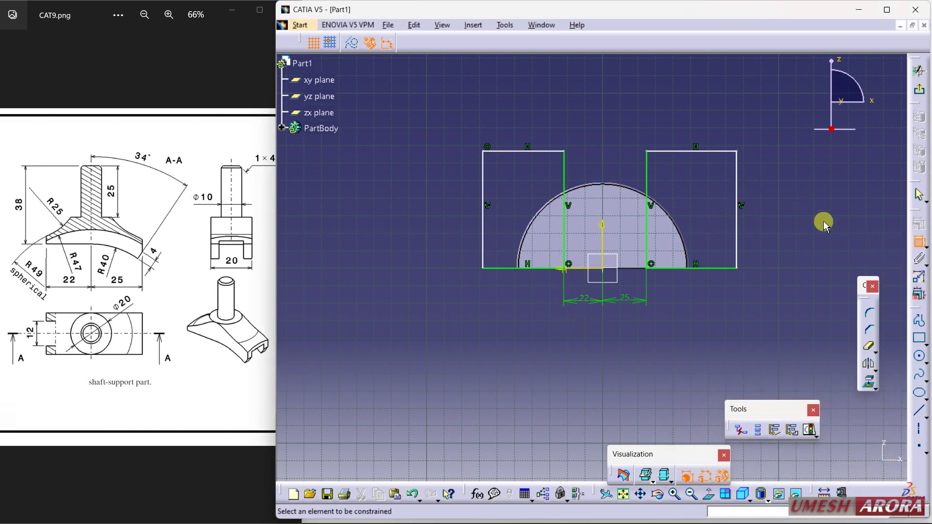
Dimension the right rectangle's height and the widths of both rectangles at their drawn sizes, and exit the sketch.
left_click(737, 183)
left_click(787, 199)
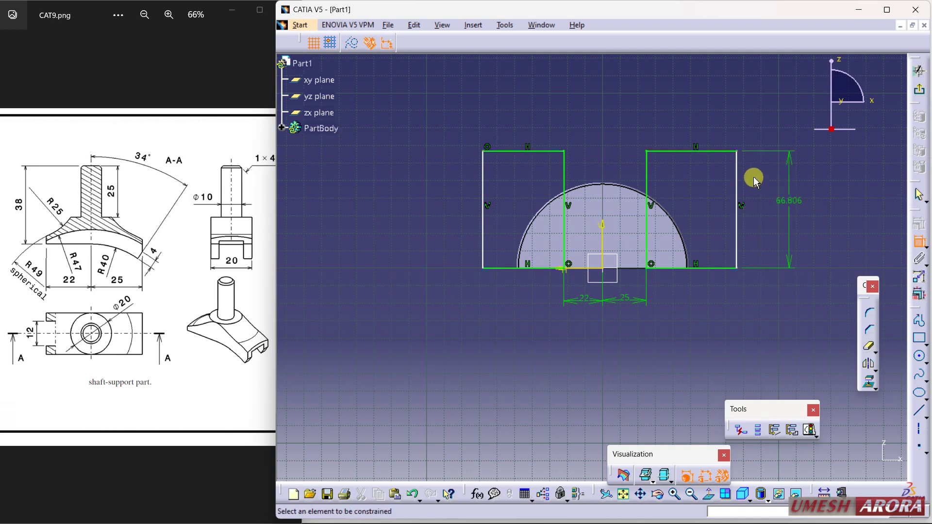
left_click(718, 151)
left_click(719, 136)
left_click(495, 148)
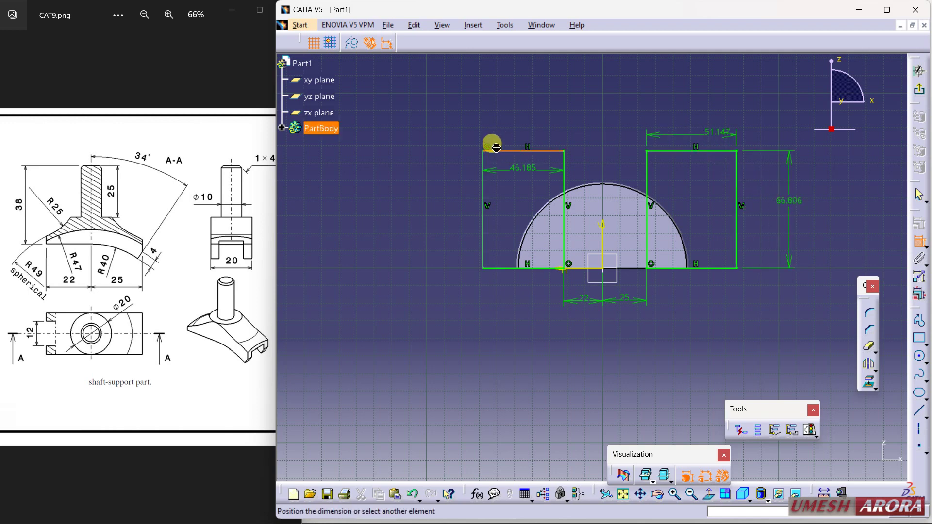
left_click(510, 130)
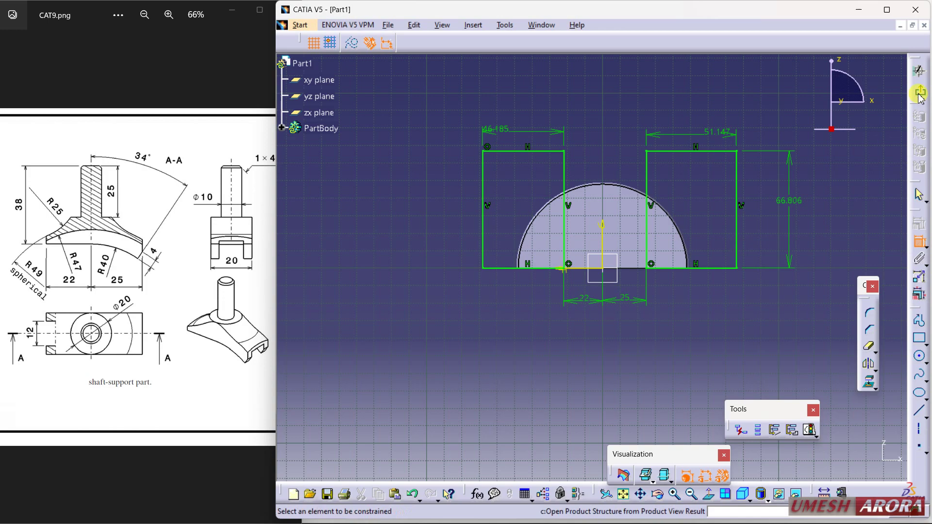
left_click(919, 71)
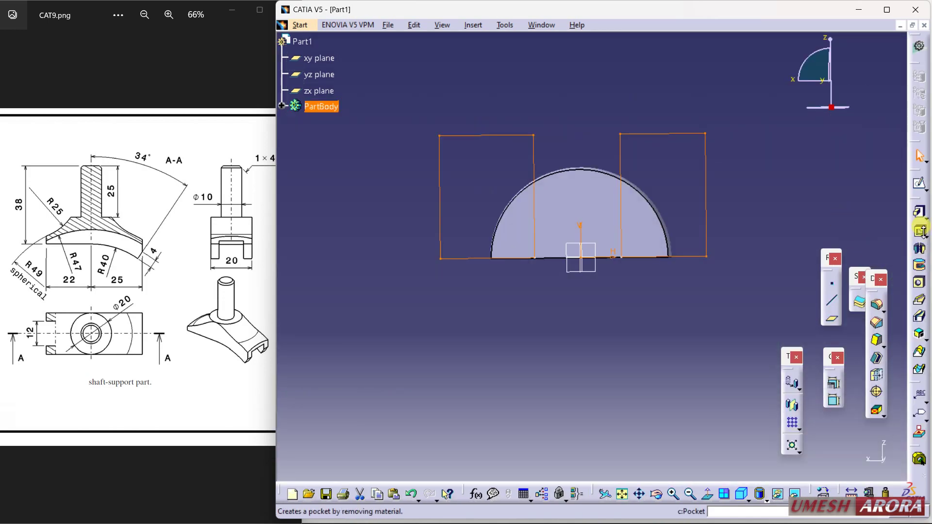
Pocket the body with the two-rectangle sketch, 20 mm deep with mirrored extent, to trim both ends.
left_click(922, 231)
left_click(884, 243)
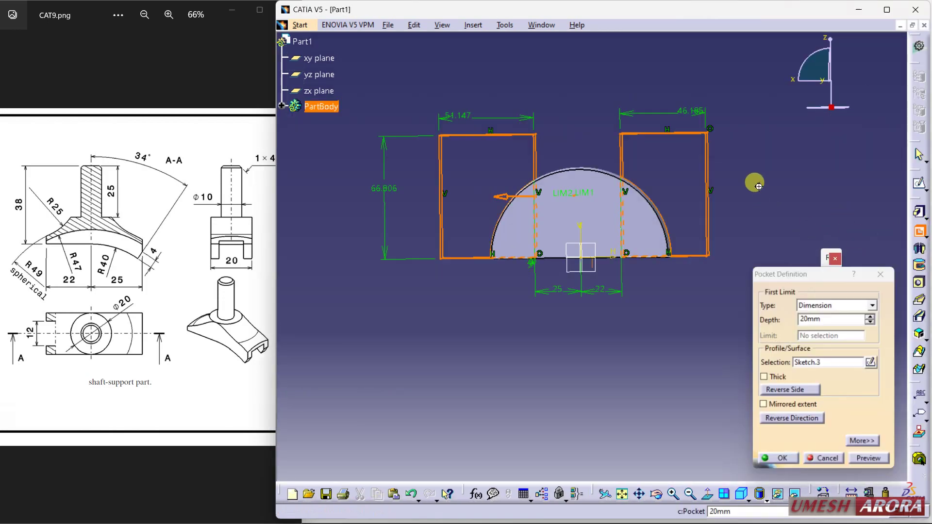
left_click(778, 409)
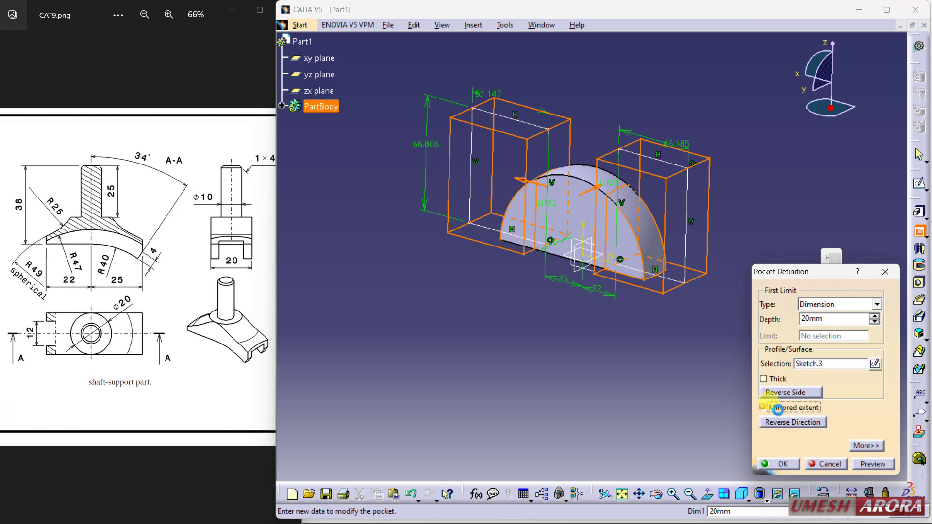
left_click(777, 464)
Start a new sketch on the trimmed body parallel to the zx plane and flip it to be viewed from the opposite side.
middle_click_drag(598, 383, 677, 331)
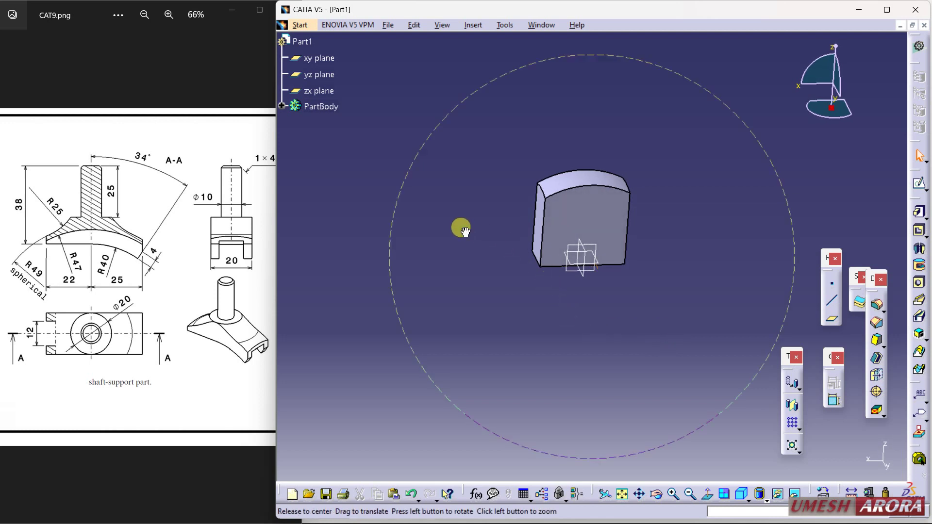
middle_click_drag(464, 230, 635, 329)
middle_click(475, 148)
middle_click(475, 148)
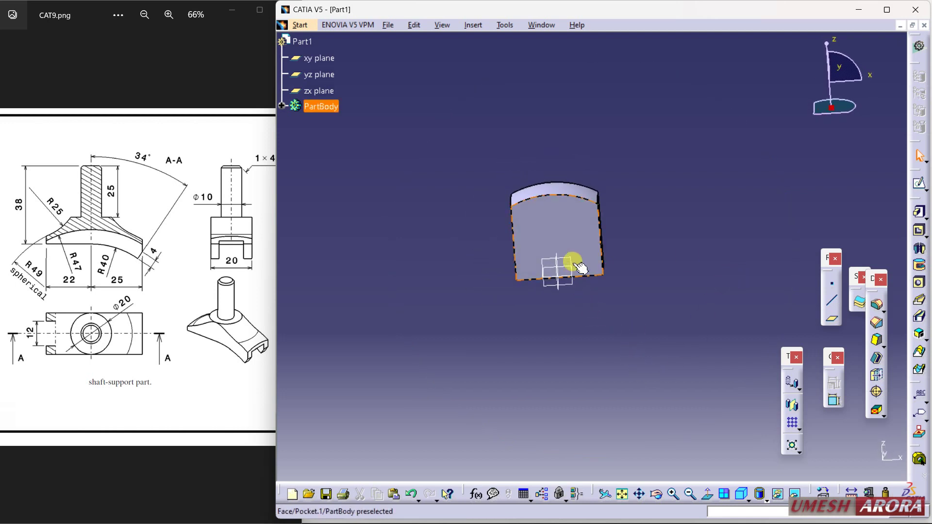
middle_click_drag(581, 267, 554, 282)
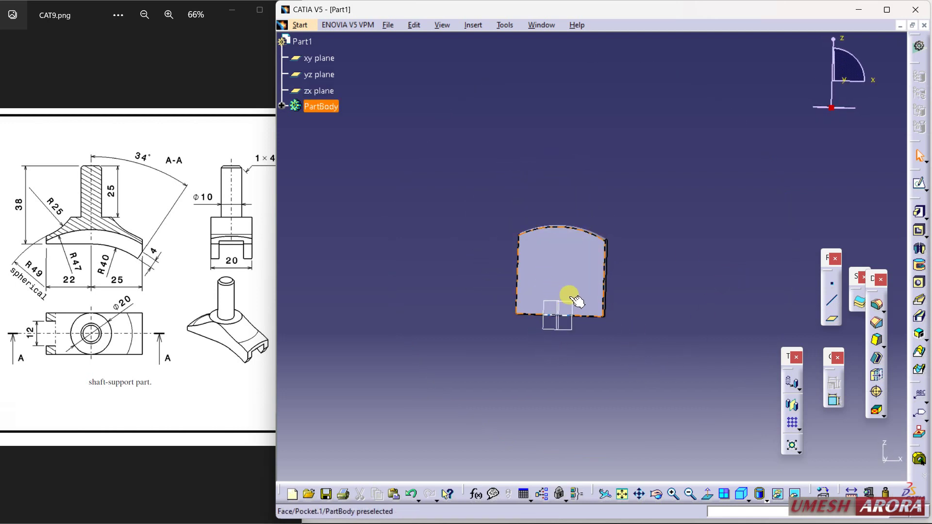
left_click(919, 184)
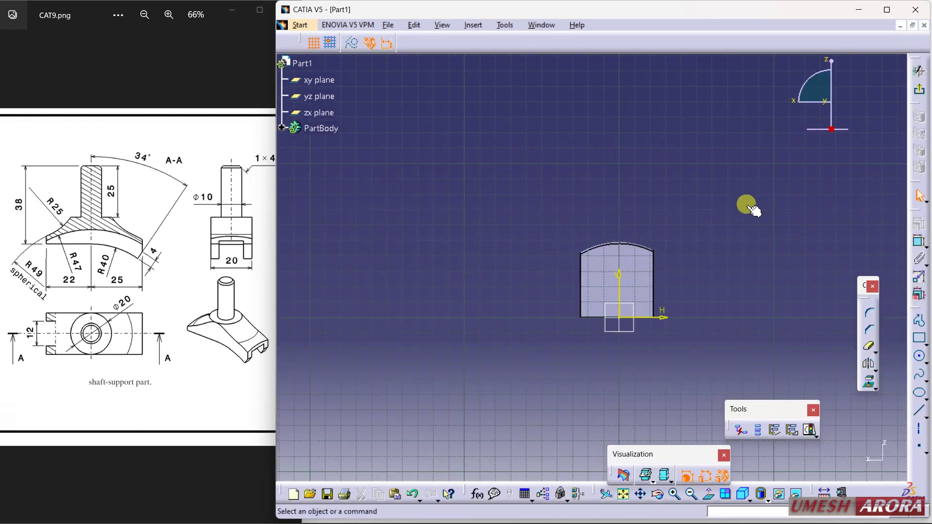
left_click(708, 494)
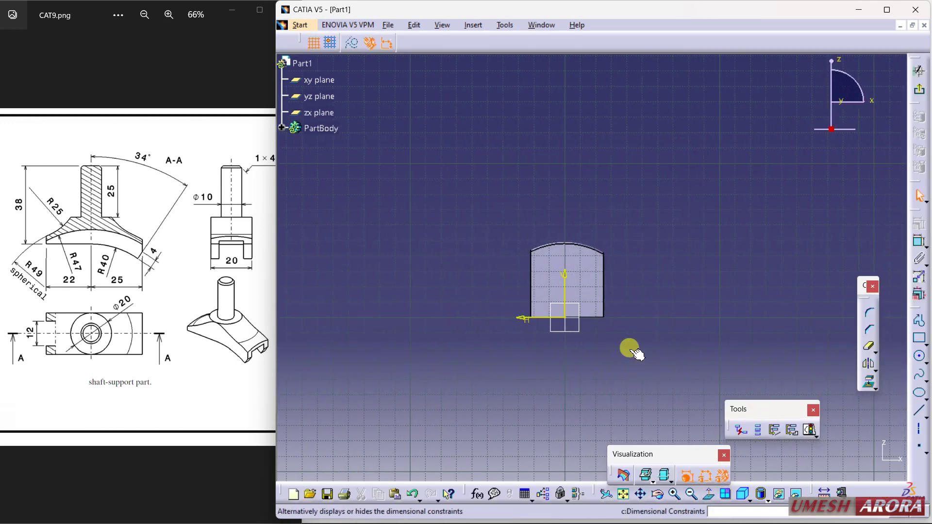
mouse_move(631, 352)
middle_mouse_down("ctrl")
mouse_move(595, 337)
mouse_move(589, 273)
mouse_move(575, 282)
mouse_move(585, 234)
middle_mouse_up("ctrl")
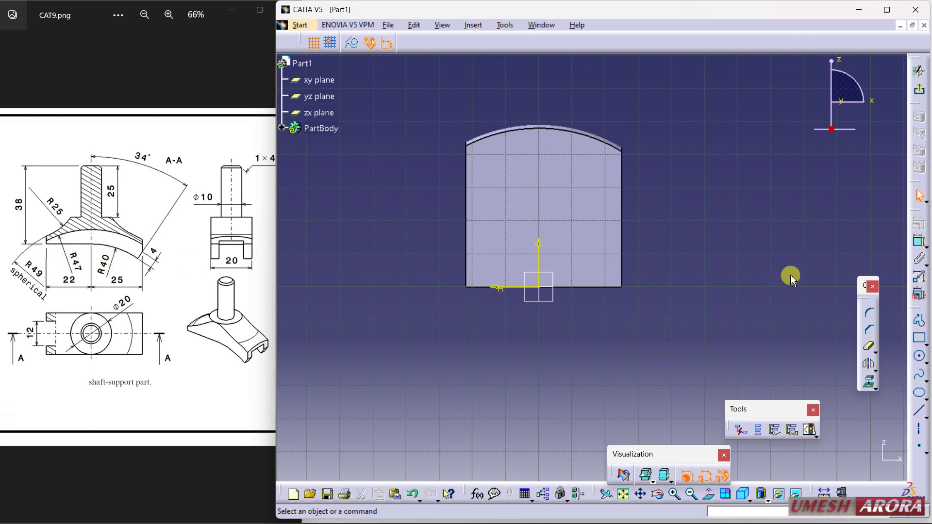
Sketch a circle centred on the origin and set its radius to 40 mm.
left_click(920, 359)
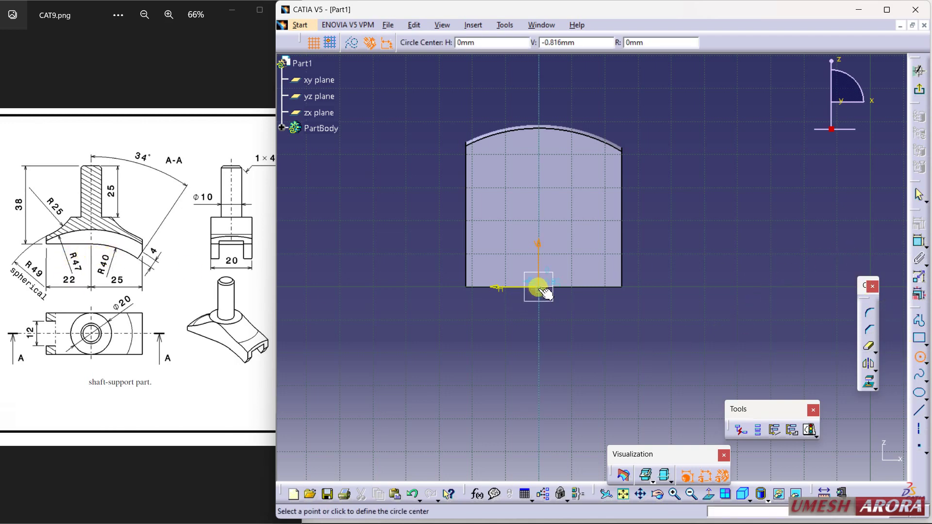
left_click(539, 287)
left_click(578, 188)
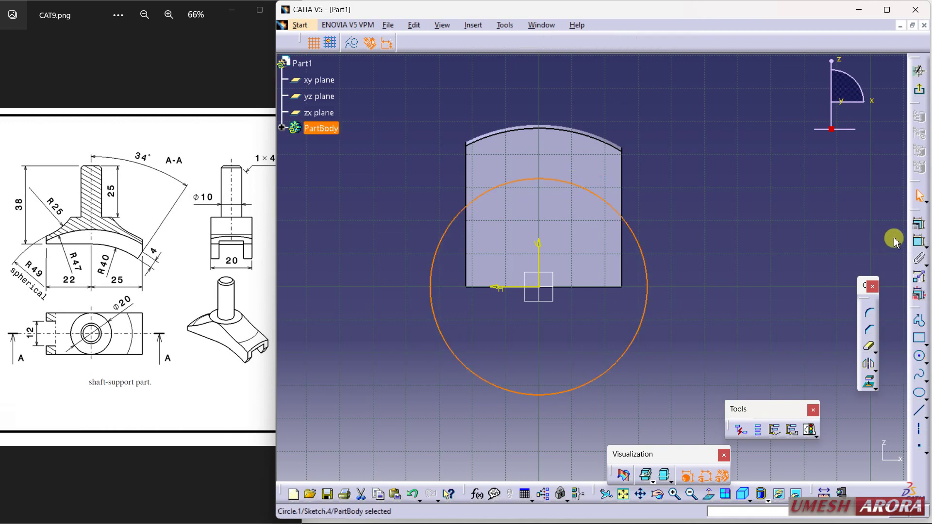
left_click(738, 233)
double_click(743, 235)
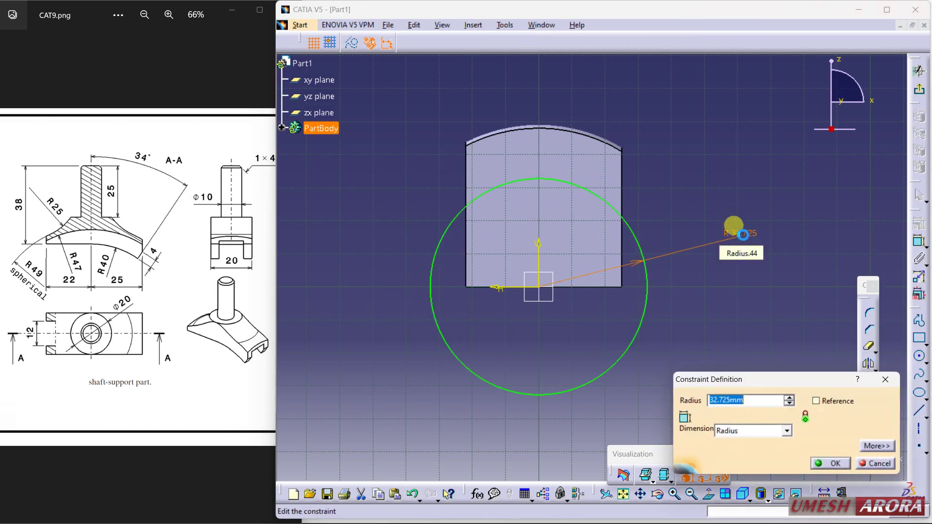
key("Return")
left_click(791, 139)
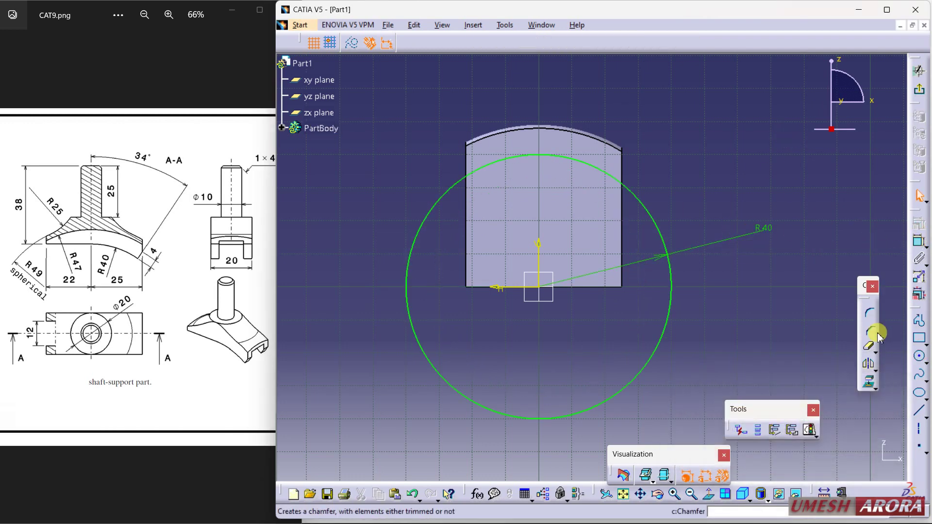
Sketch a horizontal line about 28 mm long from the circle's top point past the body's 22 mm end, continuing about 21 mm vertically down.
left_click(540, 154)
left_click(445, 156)
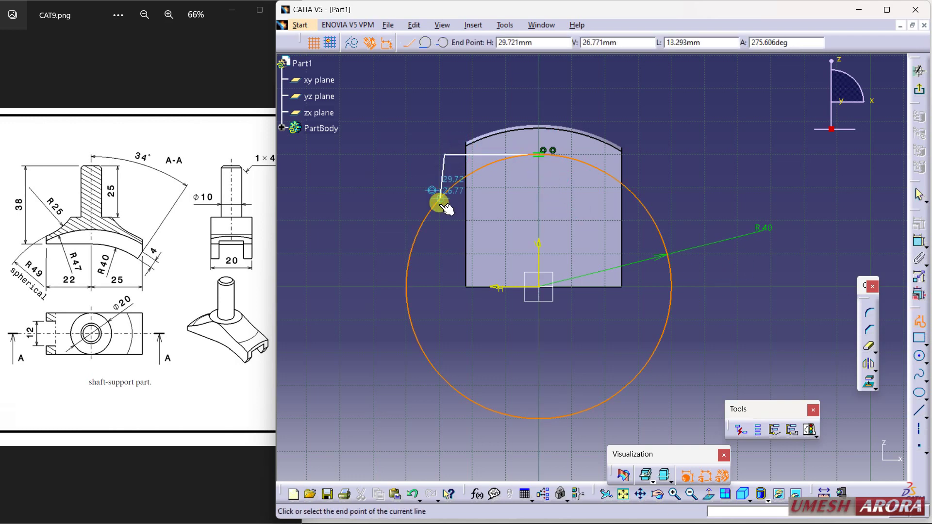
left_click(444, 226)
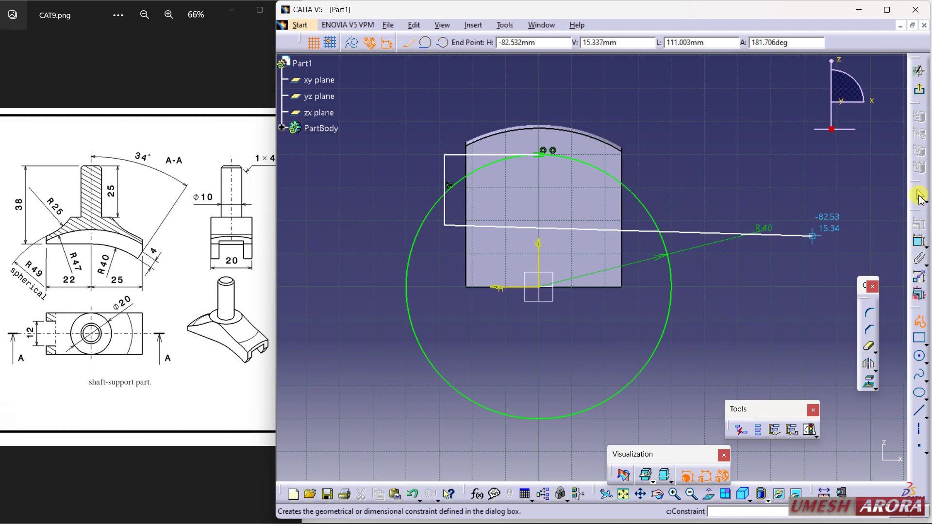
key("Escape")
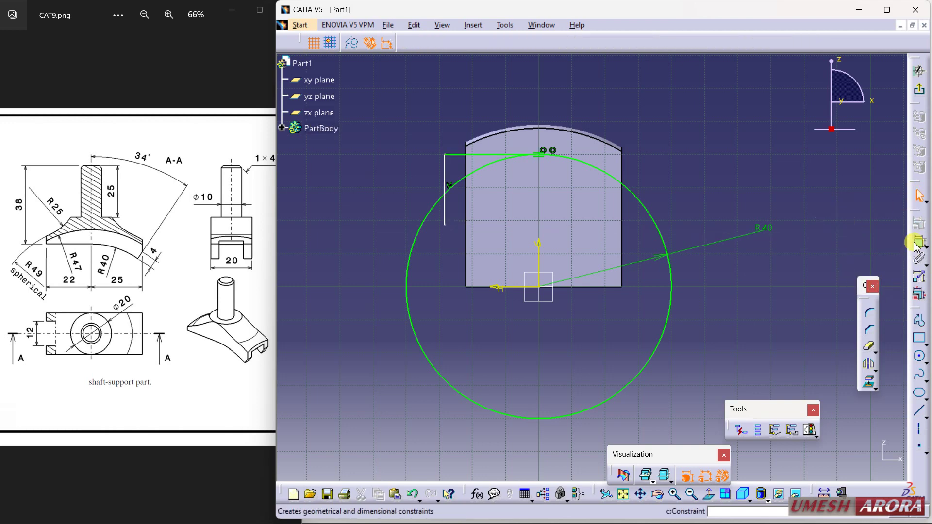
Make the vertical line tangent to the R40 circle and extend its free end below the tangency point.
left_click(444, 208)
left_click(420, 236, "ctrl")
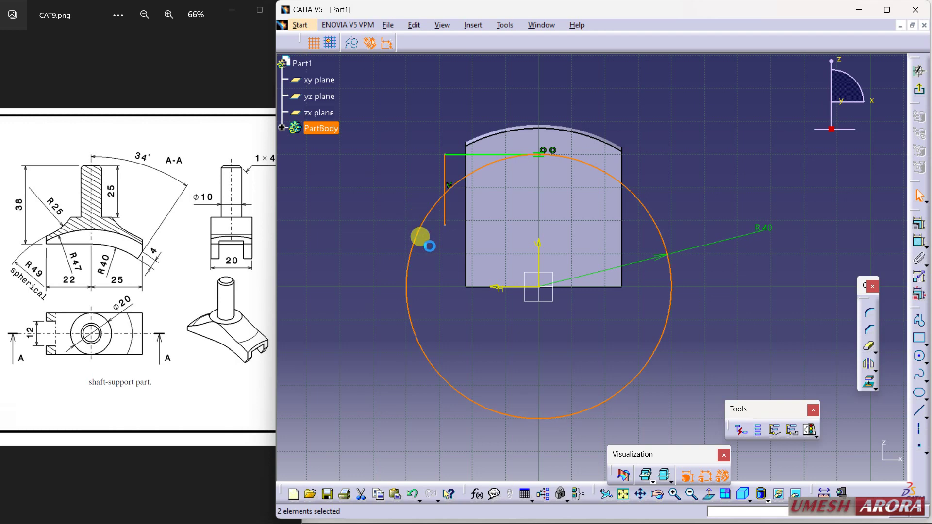
left_click(917, 225)
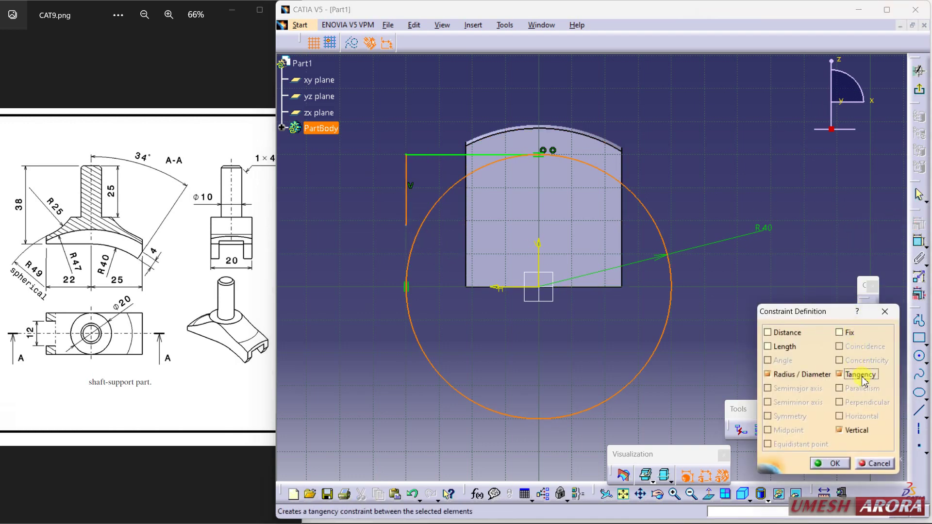
left_click(830, 464)
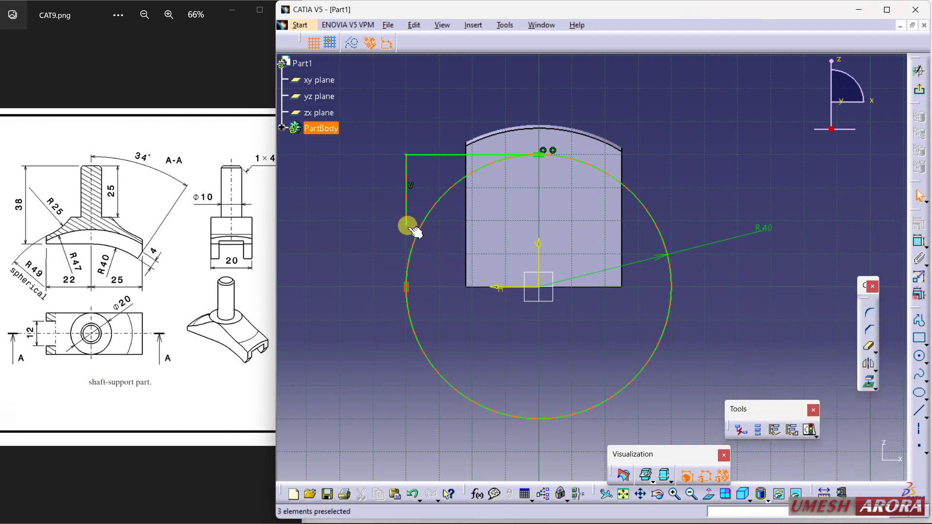
left_click_drag(410, 226, 408, 272)
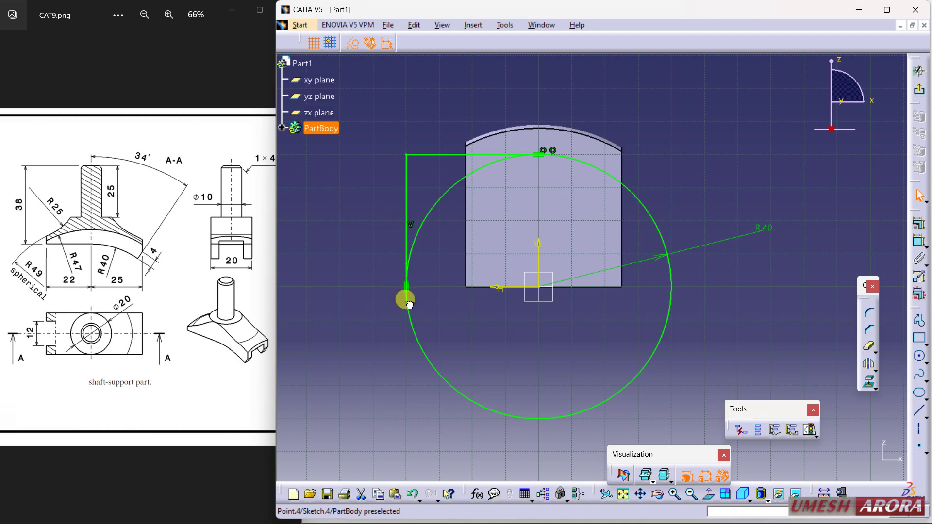
Trim away the circle's arc between the two lines and the excess vertical line below the tangency point.
left_click(869, 346)
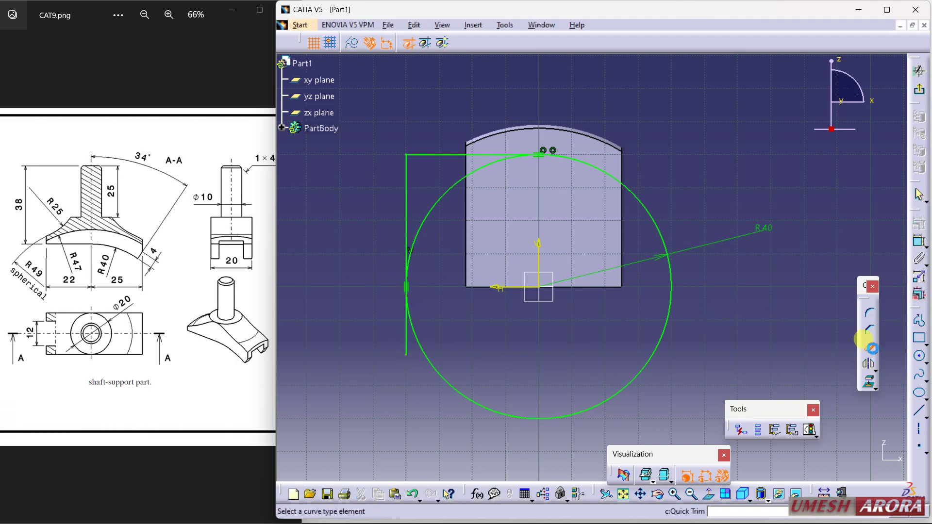
left_click(444, 195)
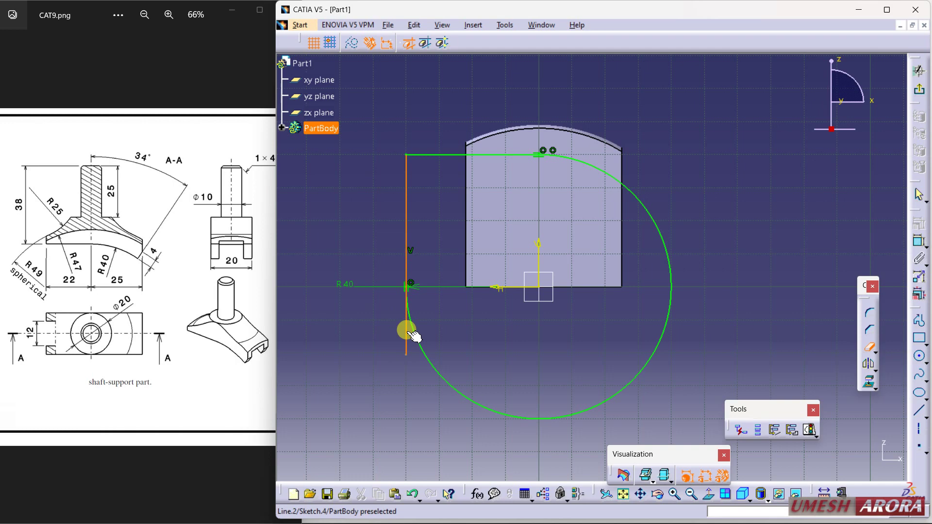
left_click(408, 332)
Exit the sketch and pocket the closed R40 profile 20 mm deep to hollow the body's underside.
left_click(918, 116)
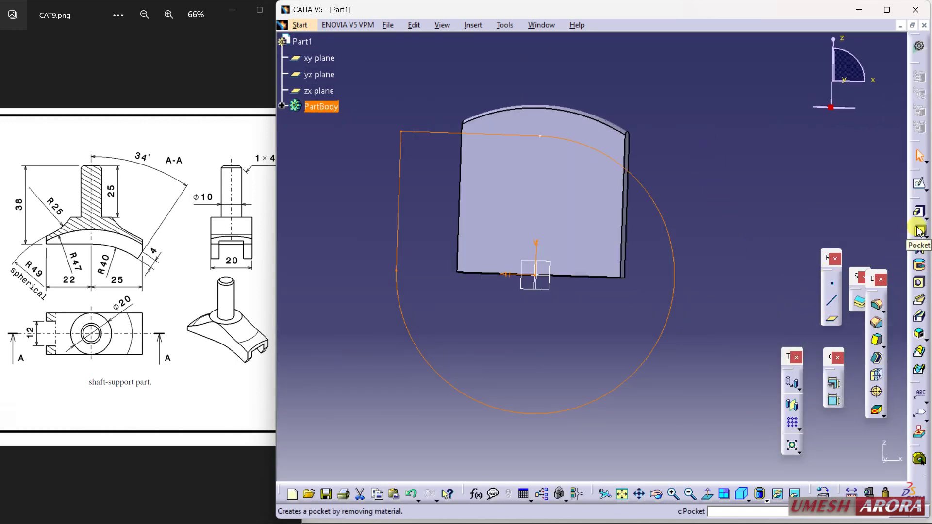
left_click(919, 231)
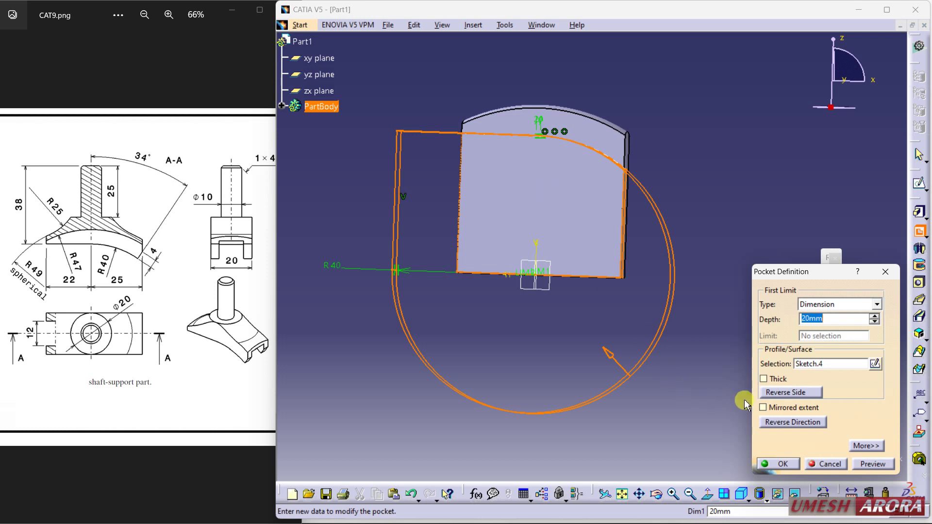
left_click(781, 464)
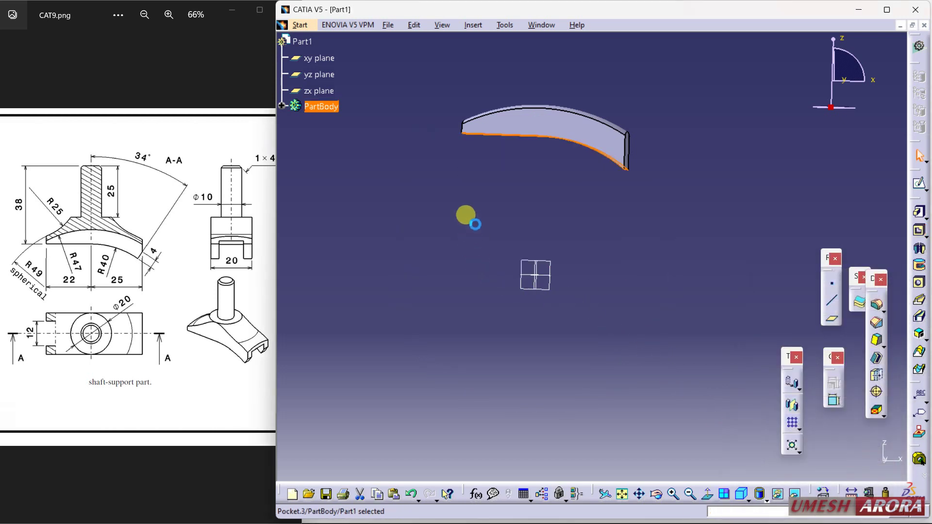
Start a new sketch on the zx plane and flip it to be viewed from the opposite side.
middle_click_drag(468, 214, 620, 272)
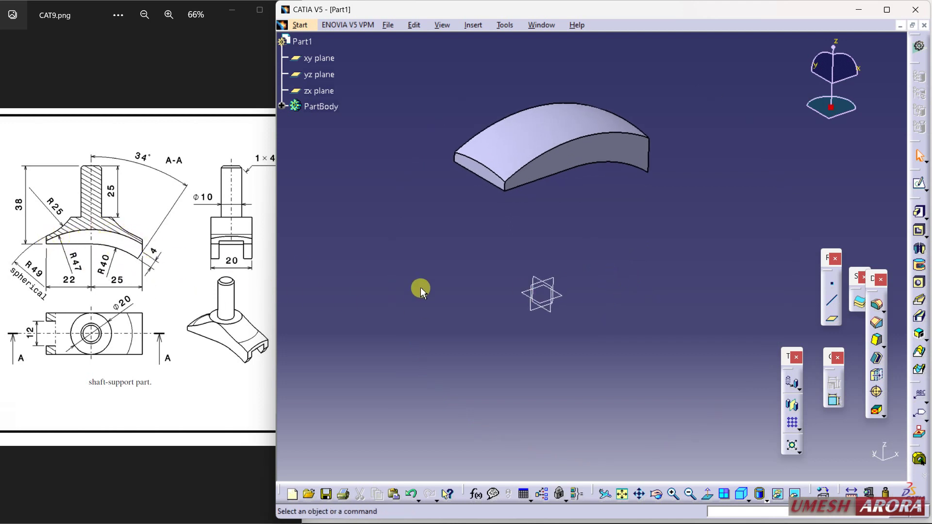
mouse_move(610, 254)
middle_mouse_down()
mouse_move(645, 285)
mouse_move(520, 180)
mouse_move(547, 223)
mouse_move(591, 266)
mouse_move(583, 270)
mouse_move(607, 289)
middle_mouse_up()
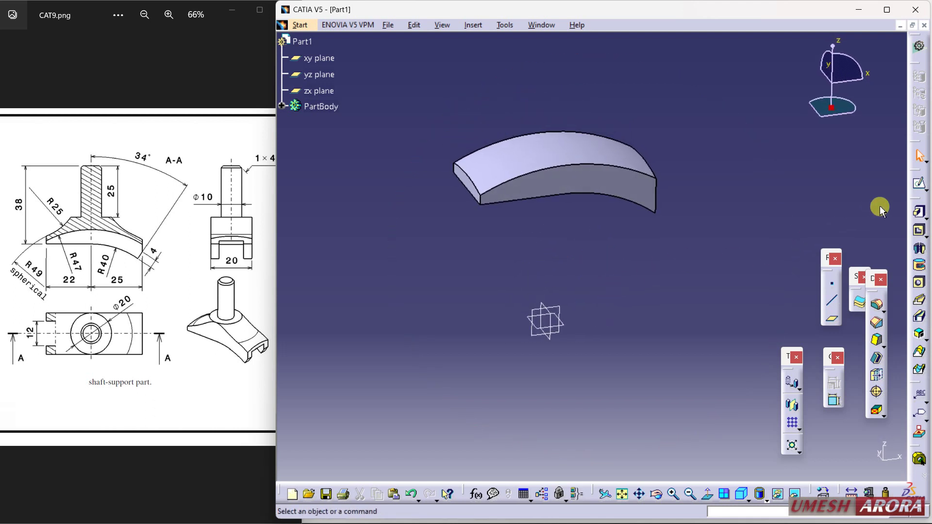
left_click(919, 183)
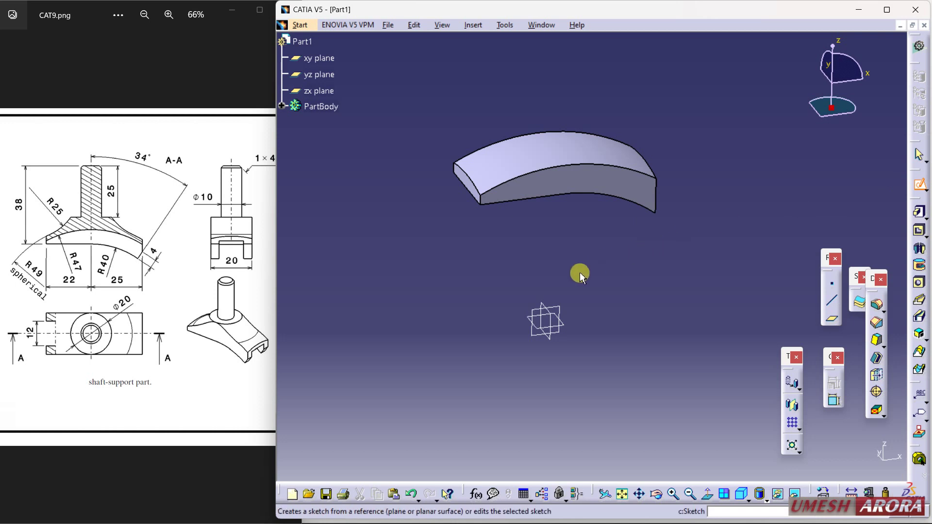
left_click(554, 307)
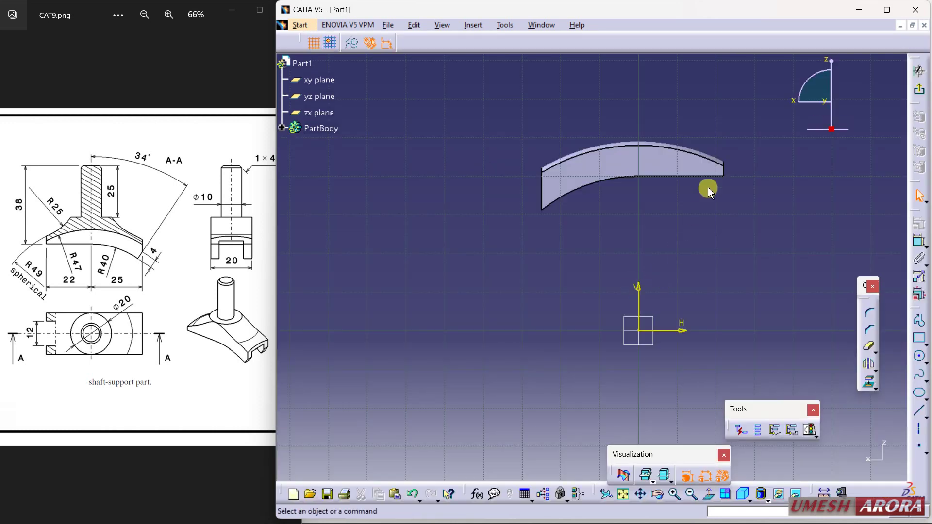
left_click(708, 494)
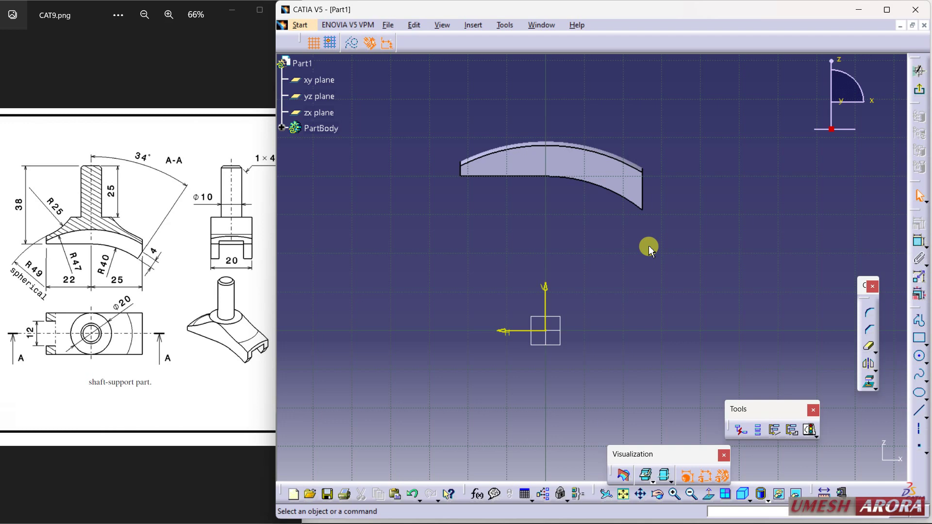
middle_click_drag(649, 246, 648, 236)
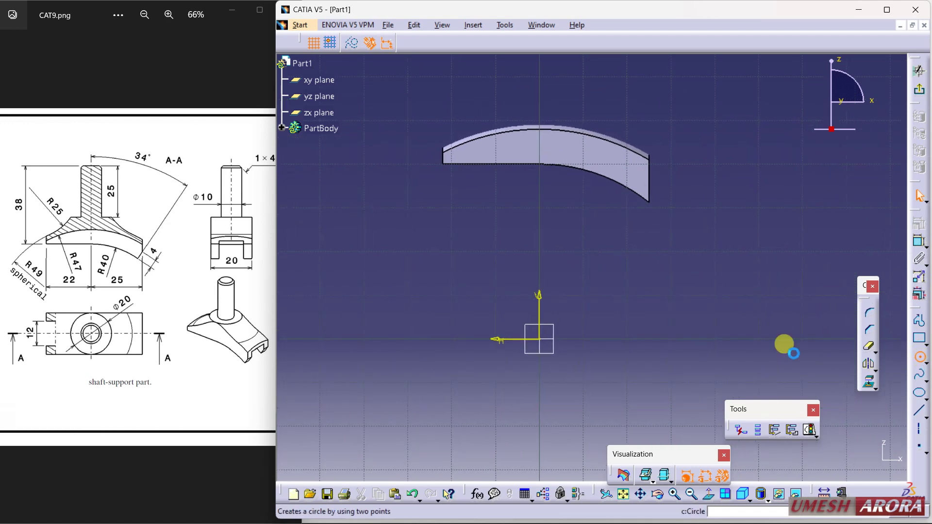
Sketch a circle centred on the origin and set its radius to 47 mm.
left_click(539, 339)
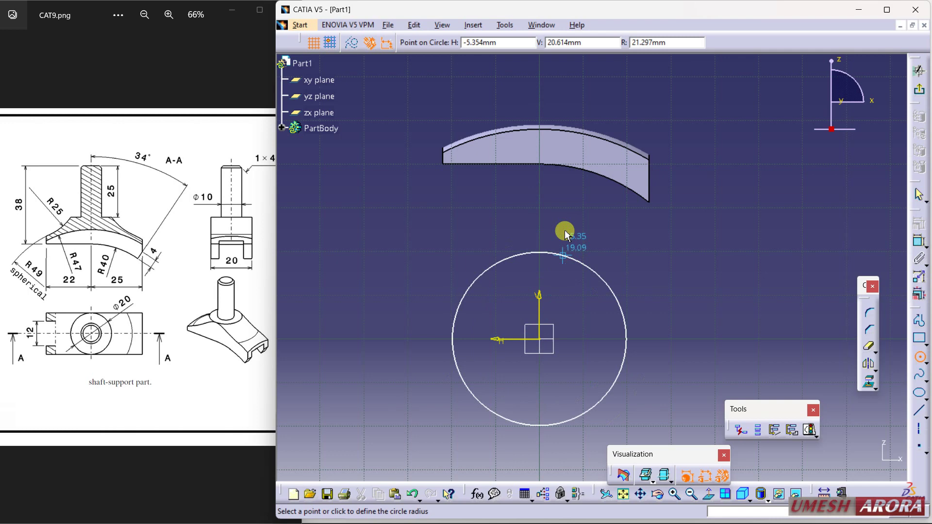
left_click(571, 191)
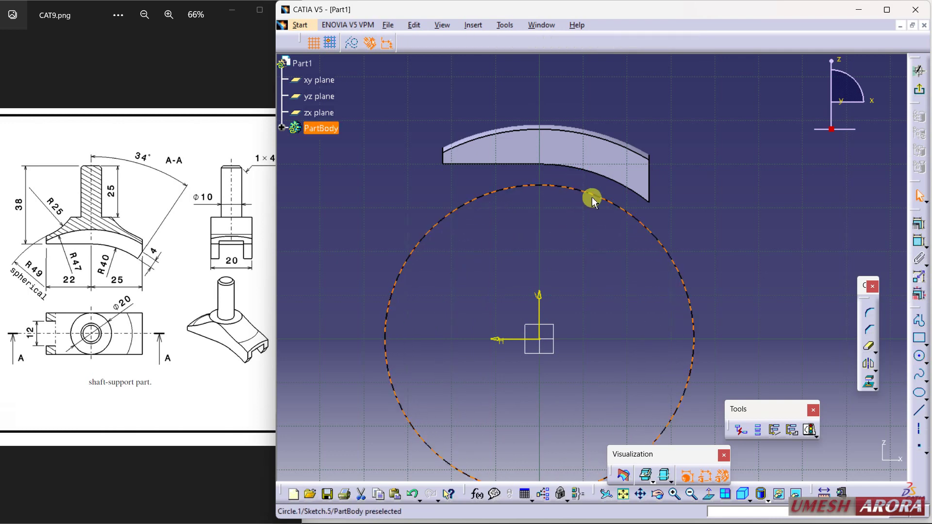
left_click(913, 240)
left_click(826, 234)
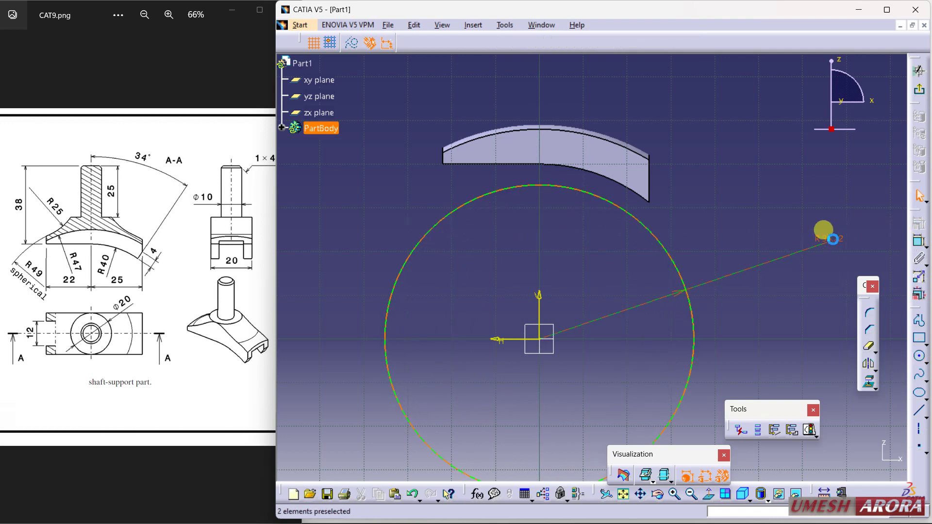
double_click(826, 235)
key("Return")
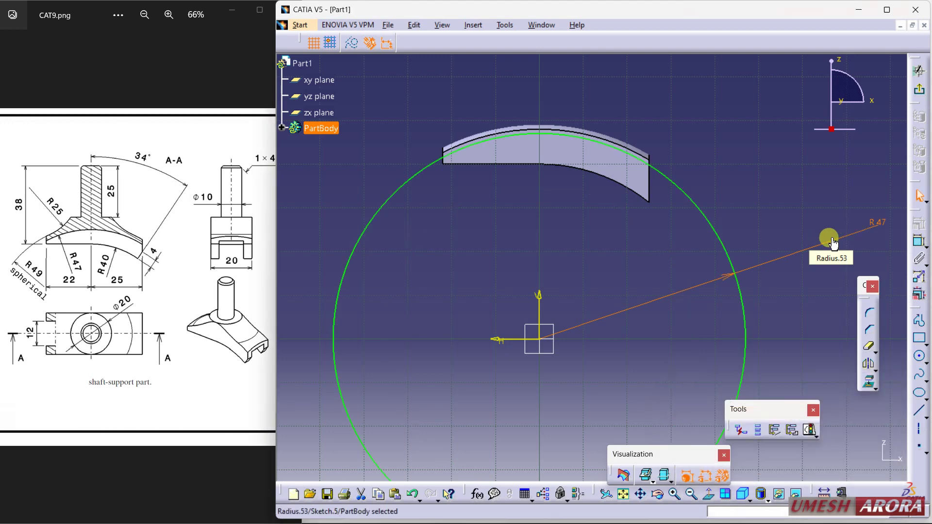
left_click(743, 132)
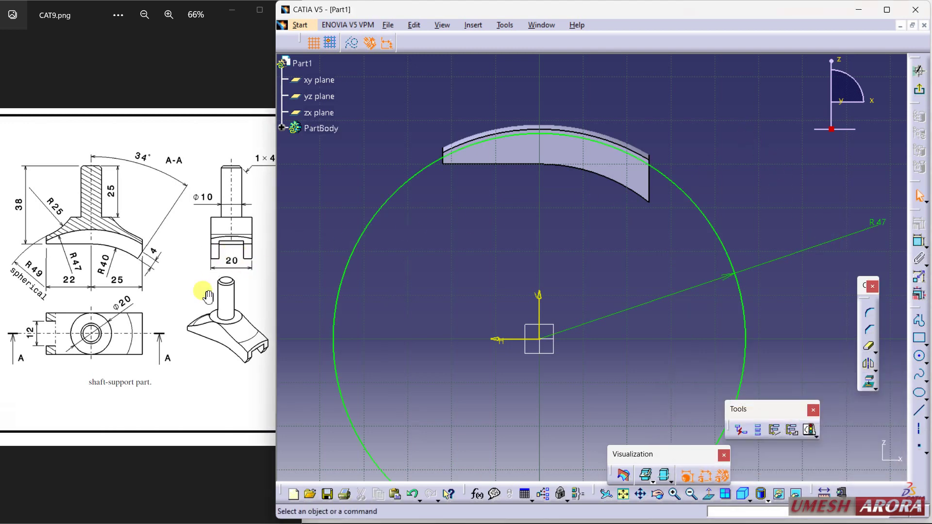
Exit the sketch and pocket the R47 circle 6 mm deep with mirrored extent to cut the slot through the underside.
left_click(919, 89)
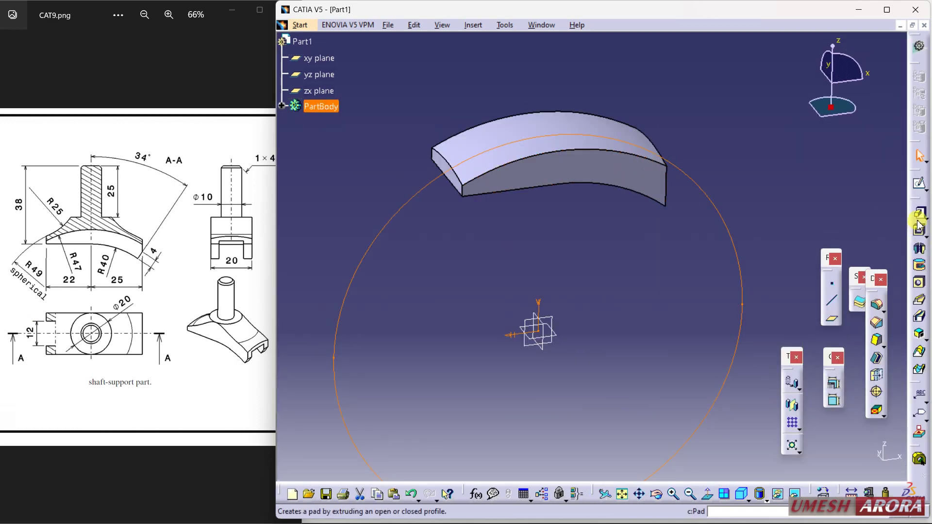
left_click(914, 227)
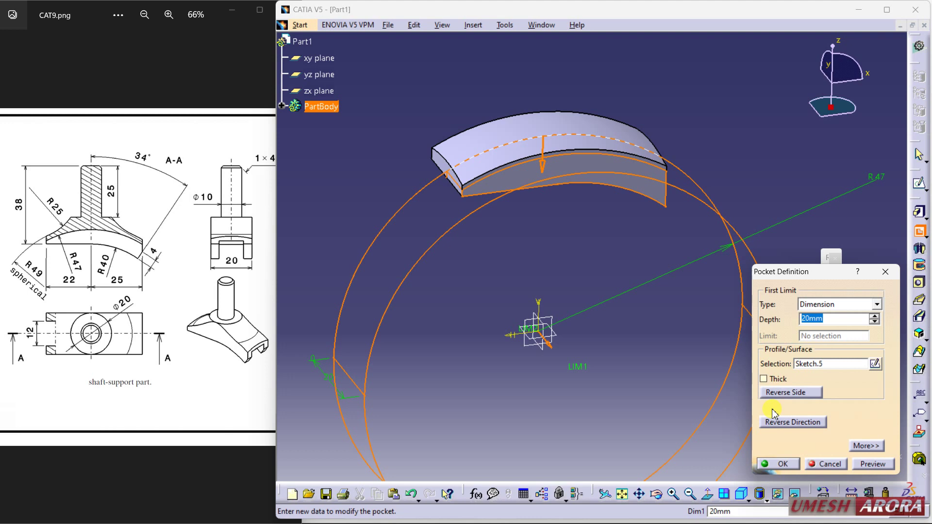
left_click(774, 412)
left_click(825, 317)
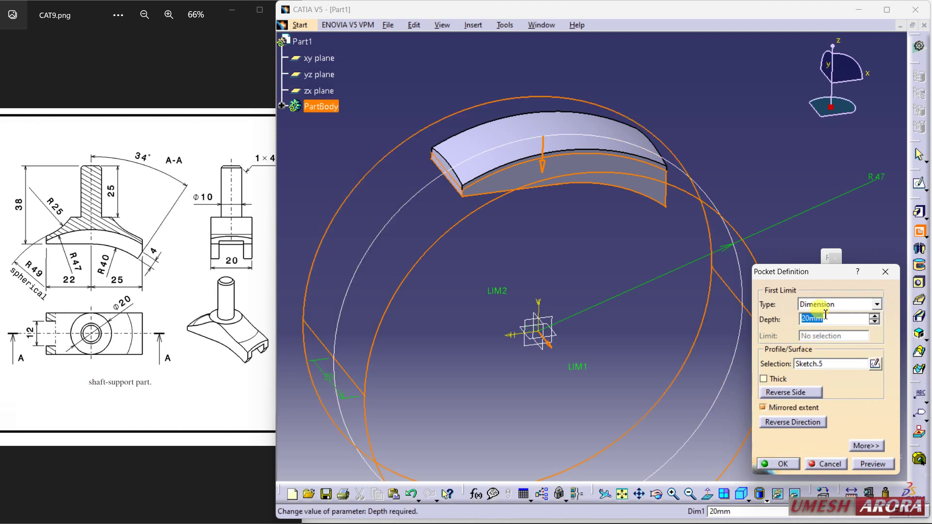
key("Return")
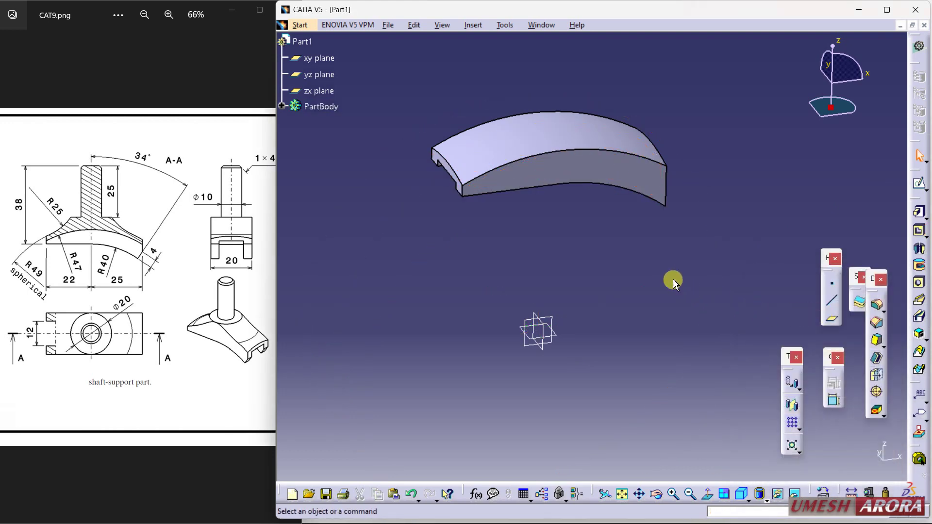
Start a new sketch on the zx plane and flip the view to the opposite side.
middle_click_drag(647, 271, 589, 219)
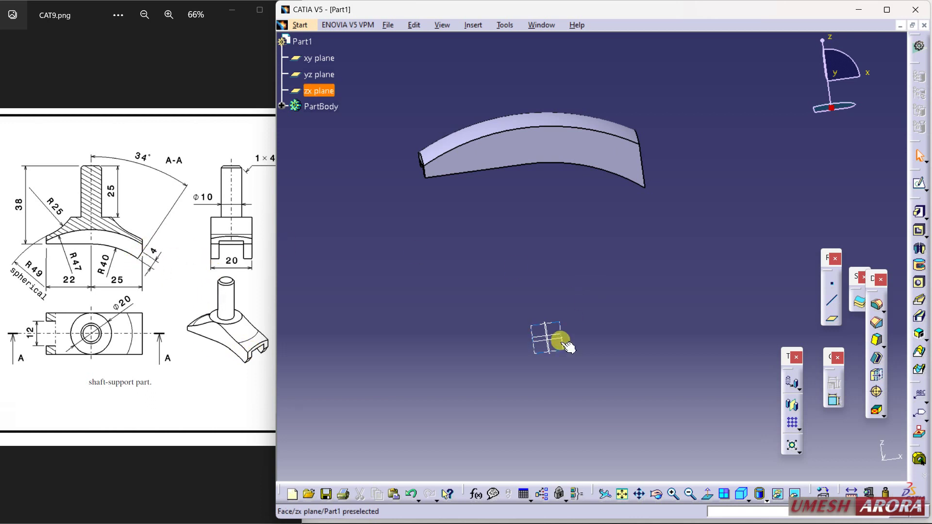
left_click(556, 328)
left_click(918, 184)
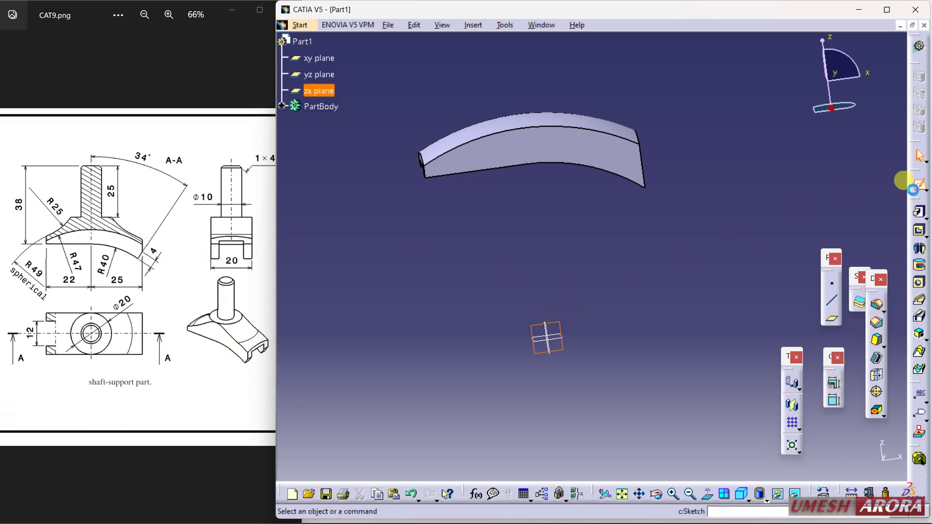
left_click(710, 496)
Project the body's vertical end edge and the adjoining lower curved edge onto the sketch plane.
mouse_move(707, 183)
middle_mouse_down()
mouse_move(713, 134)
mouse_move(583, 246)
mouse_move(579, 209)
mouse_move(641, 284)
middle_mouse_up()
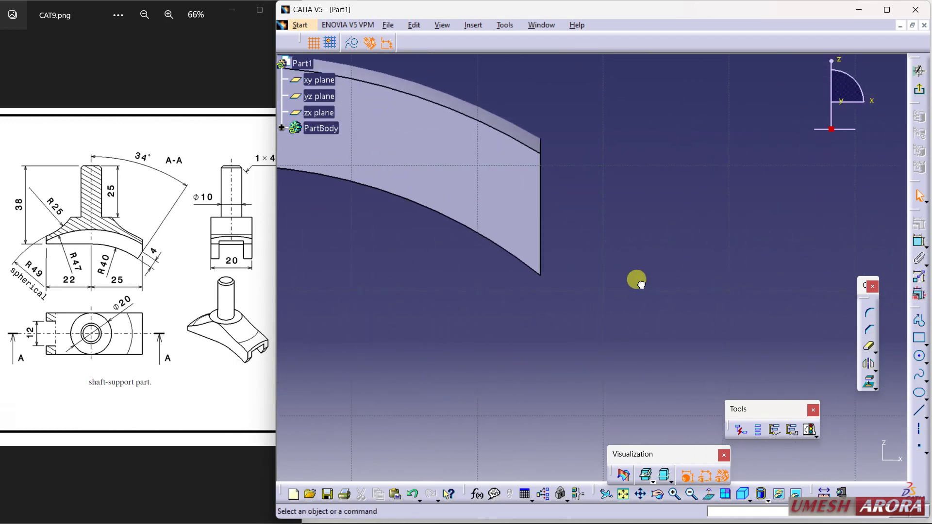
left_click(869, 382)
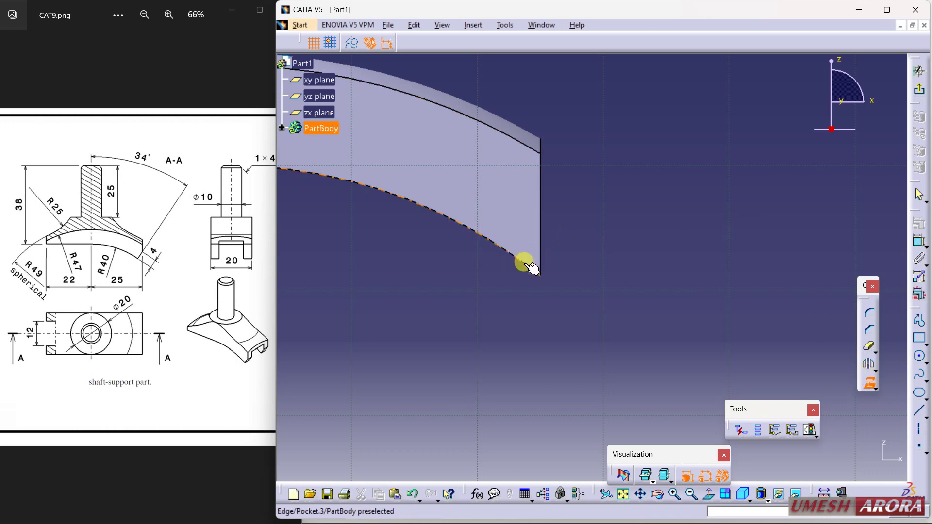
left_click(541, 244)
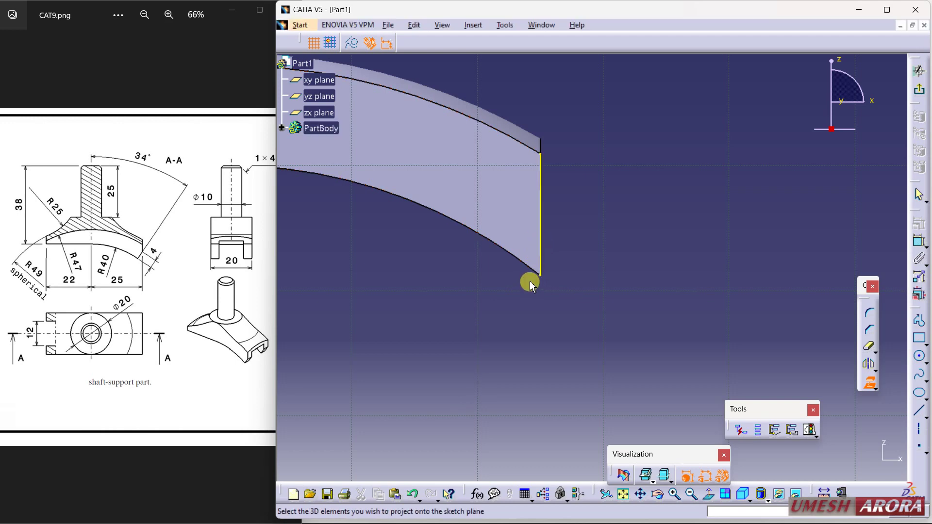
left_click(526, 265)
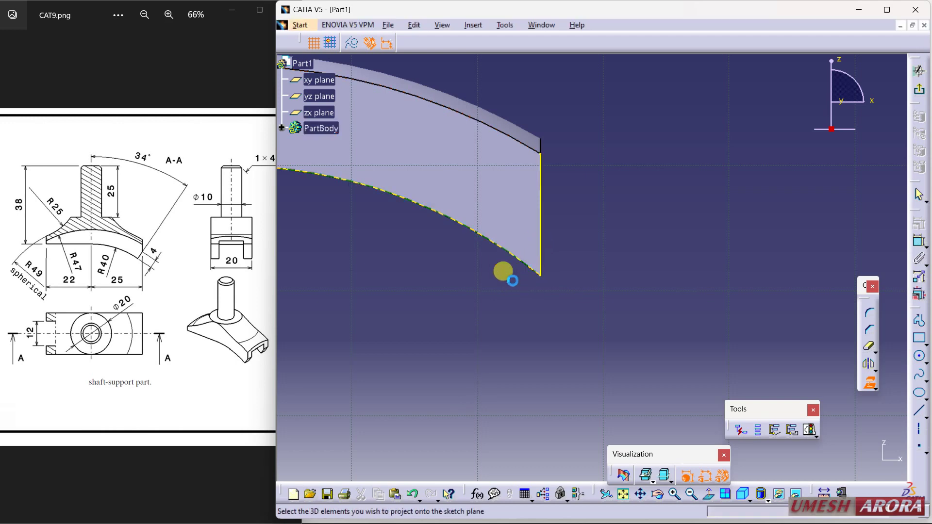
left_click(872, 383)
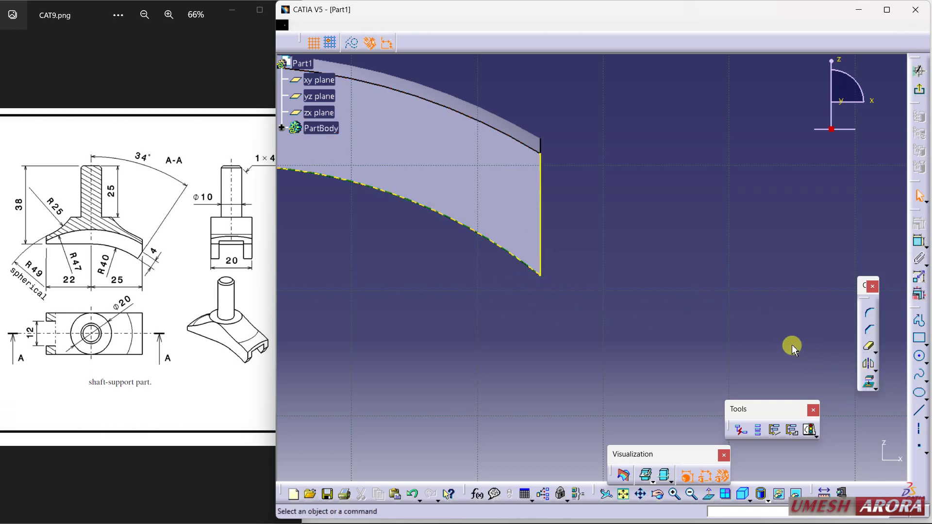
Draw a short slanted line from the projected lower arc to the vertical end edge and set its length to 4 mm.
left_click(920, 411)
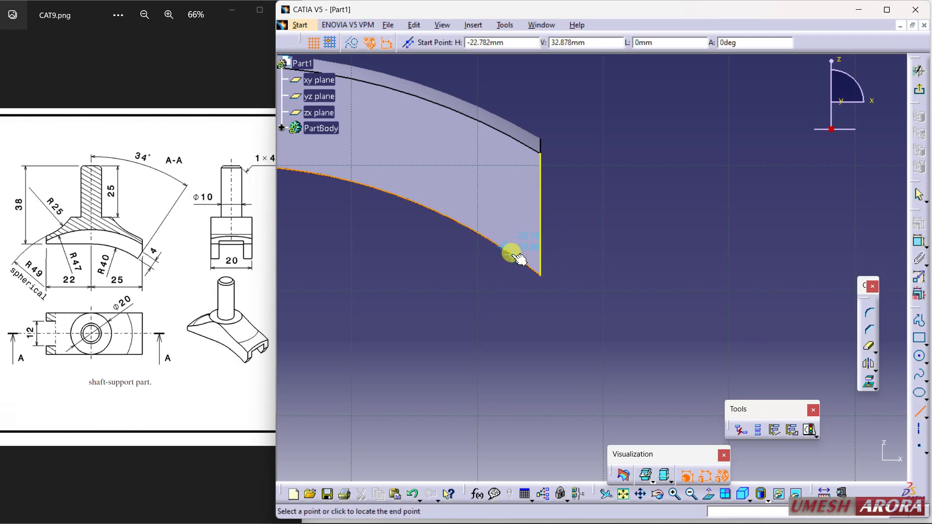
left_click(512, 253)
left_click(541, 236)
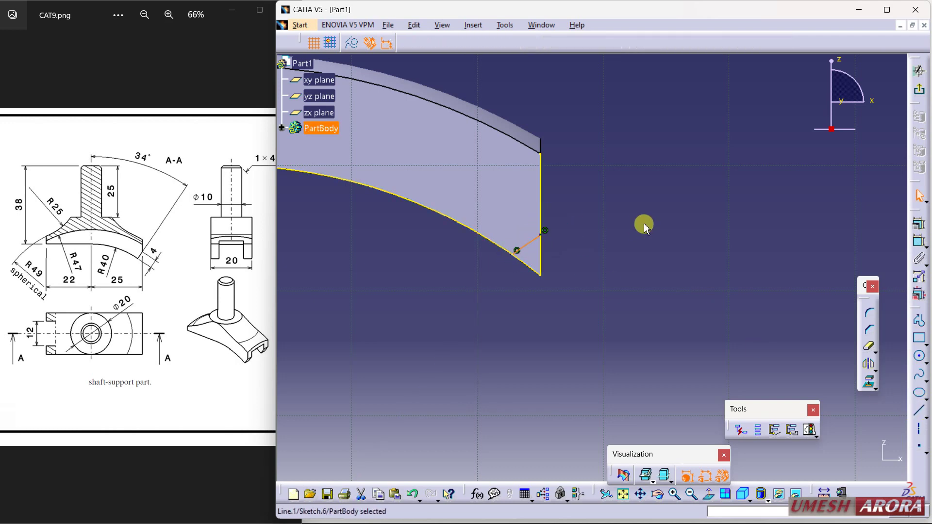
left_click(919, 243)
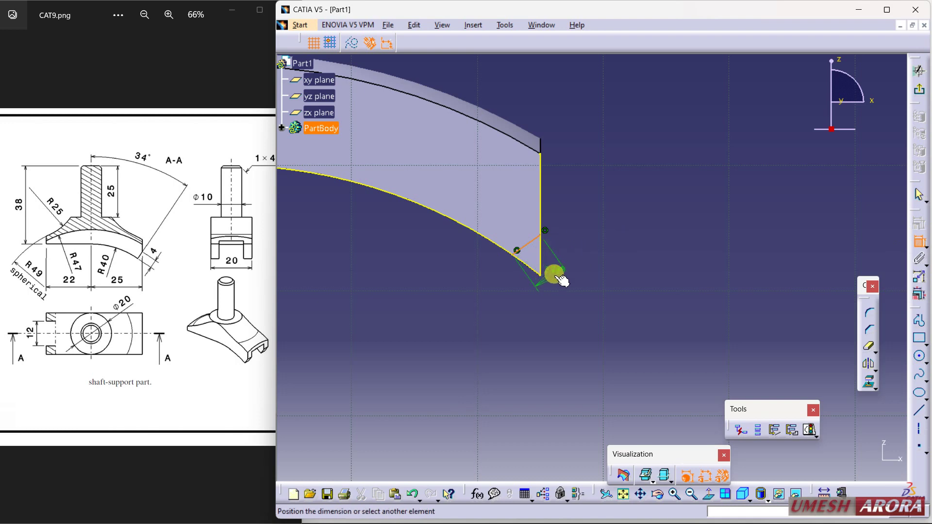
left_click(552, 273)
double_click(553, 274)
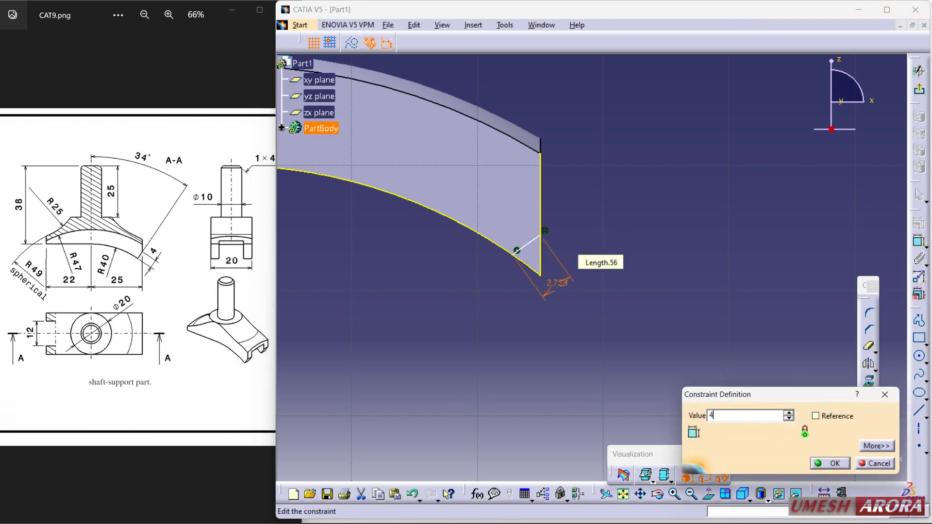
type("4")
key("Return")
Constrain the angle between the short slanted line and the vertical axis to 34°, placing the dimension above the body.
mouse_move(649, 212)
middle_mouse_down()
mouse_move(745, 229)
mouse_move(836, 273)
middle_mouse_up()
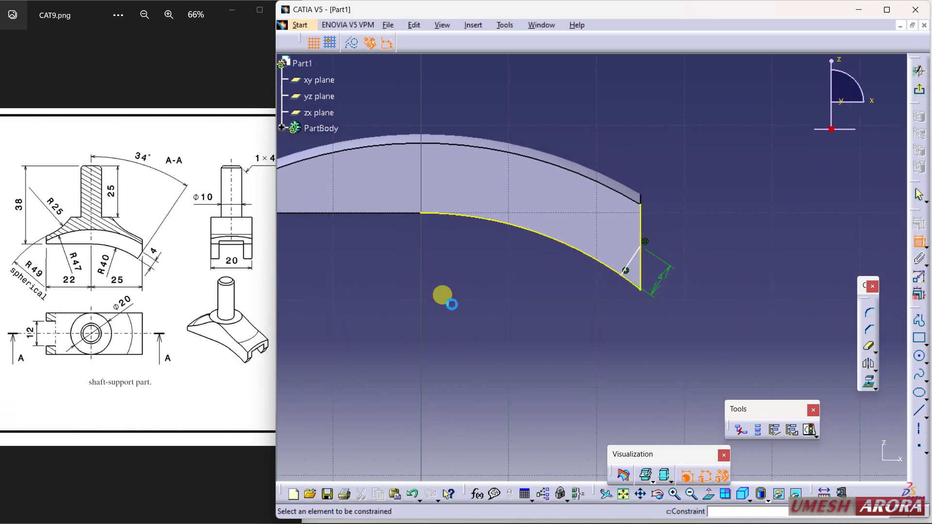
left_click(630, 262)
mouse_move(529, 326)
middle_mouse_down()
mouse_move(507, 227)
mouse_move(480, 298)
middle_mouse_up()
left_click(467, 362)
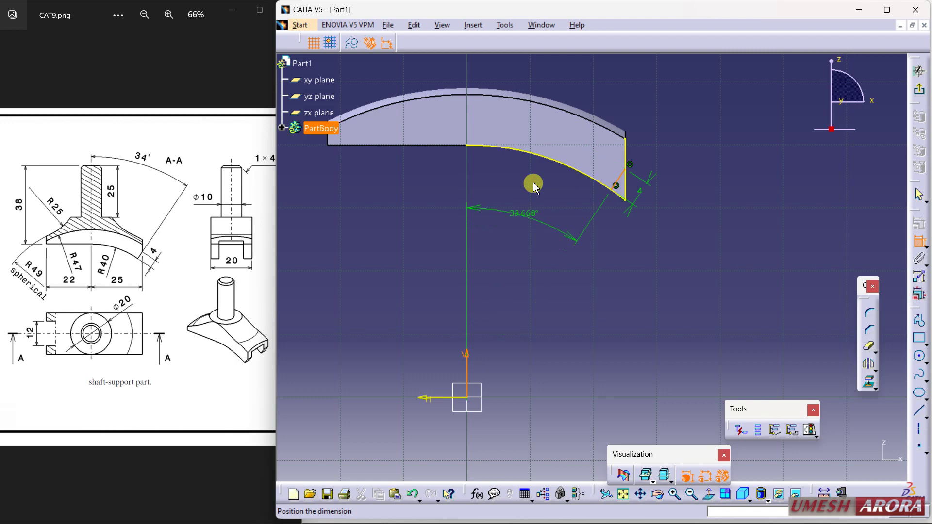
left_click(569, 68)
middle_click_drag(553, 254, 542, 294)
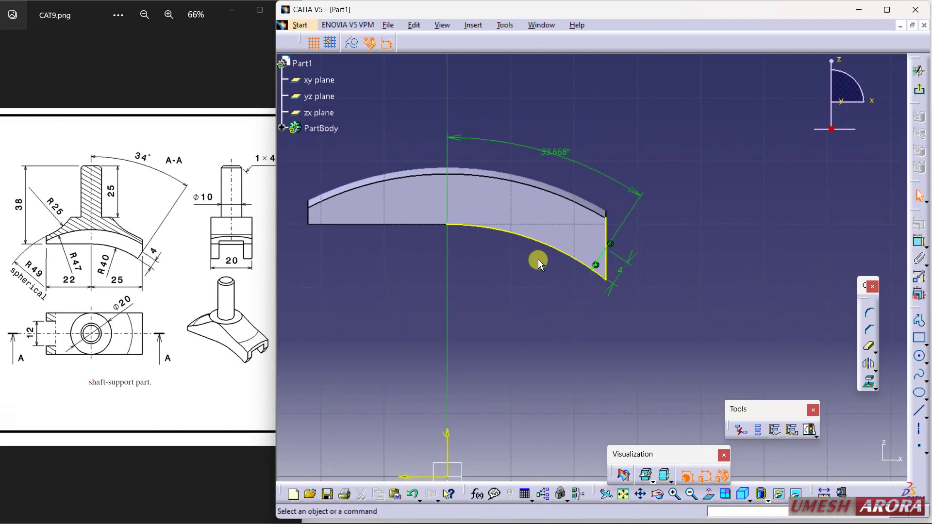
double_click(557, 163)
type("3")
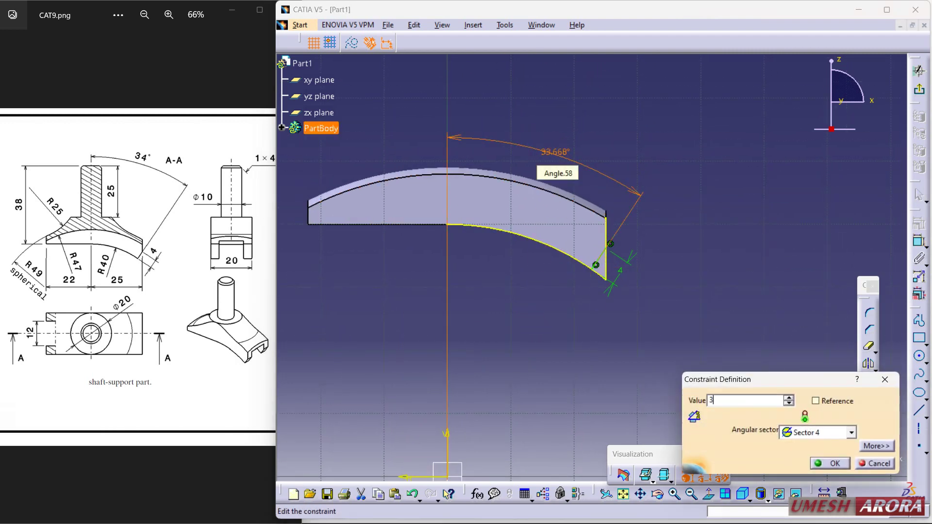
type("4")
key("Return")
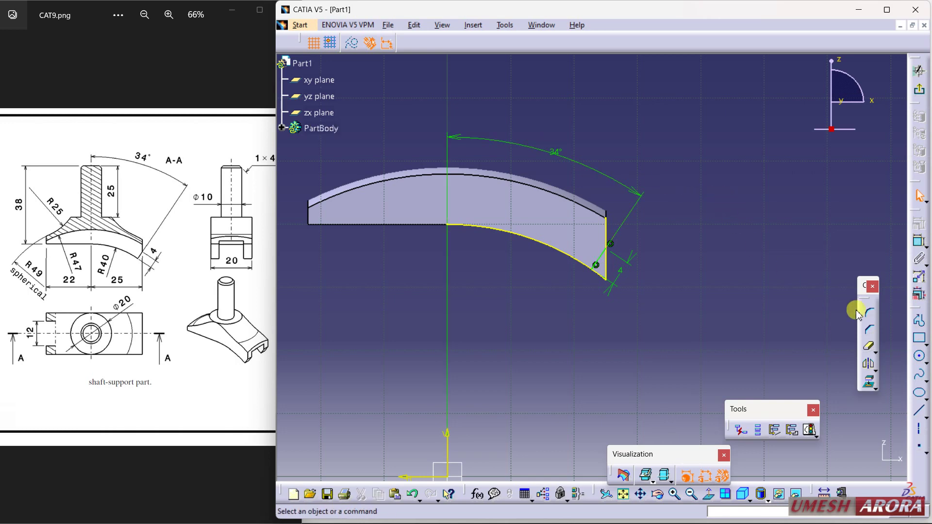
Trim the projected vertical edge above the slanted line and the arc beyond it, leaving a closed corner triangle.
left_click(870, 348)
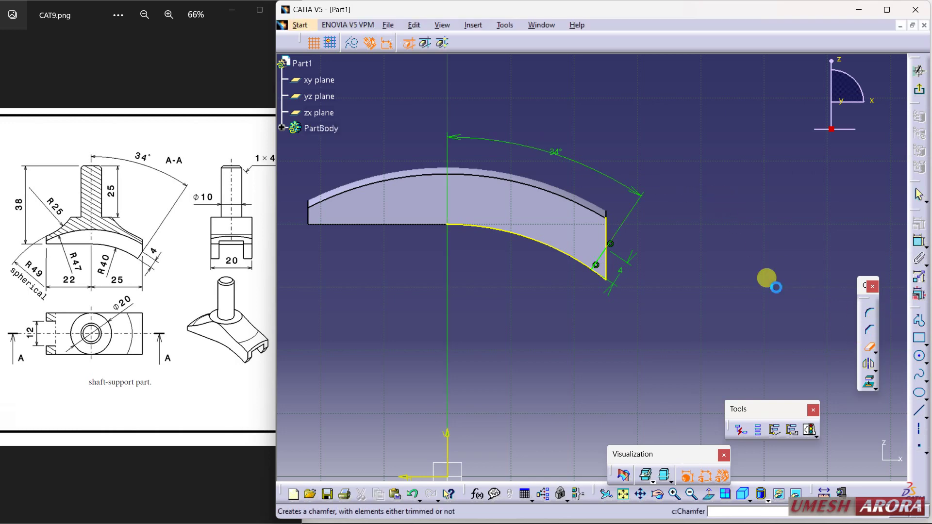
left_click(607, 225)
left_click(489, 232)
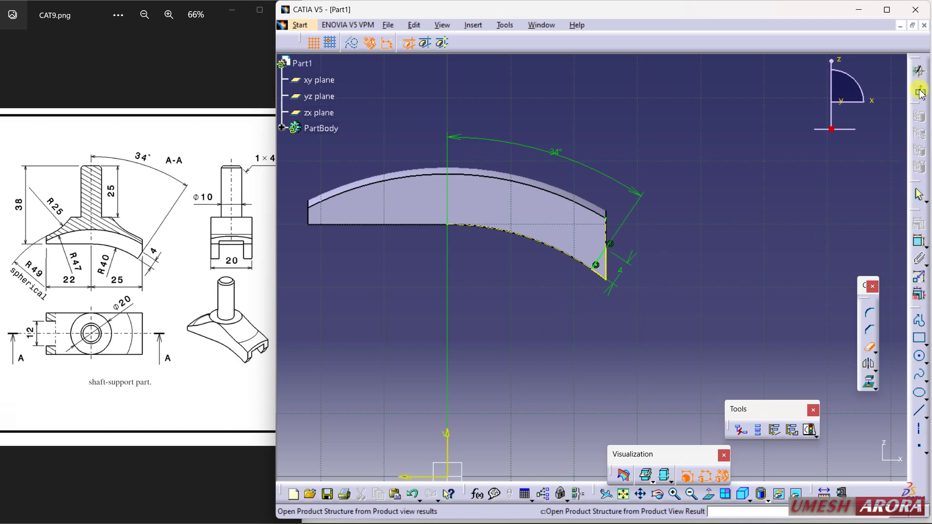
Exit the sketch and pocket the corner triangle with mirrored extent to bevel the ends of both legs.
left_click(920, 71)
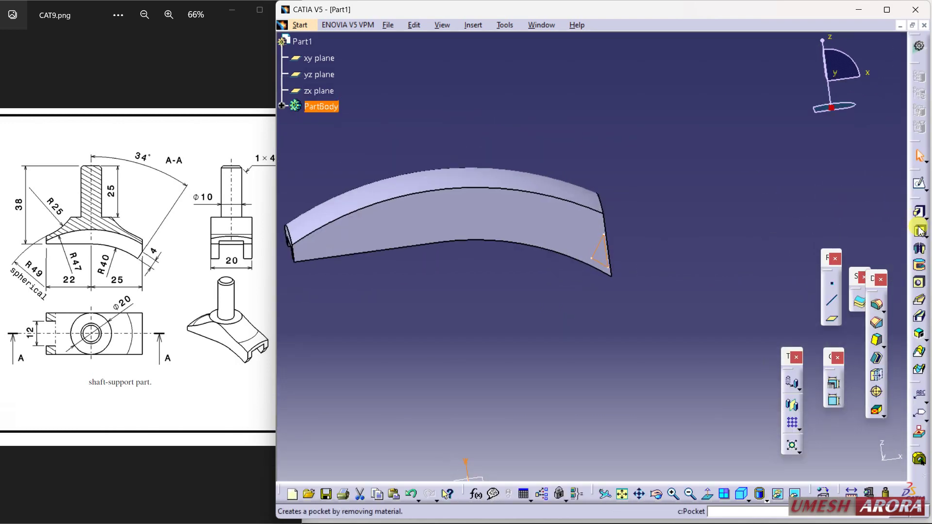
left_click(920, 230)
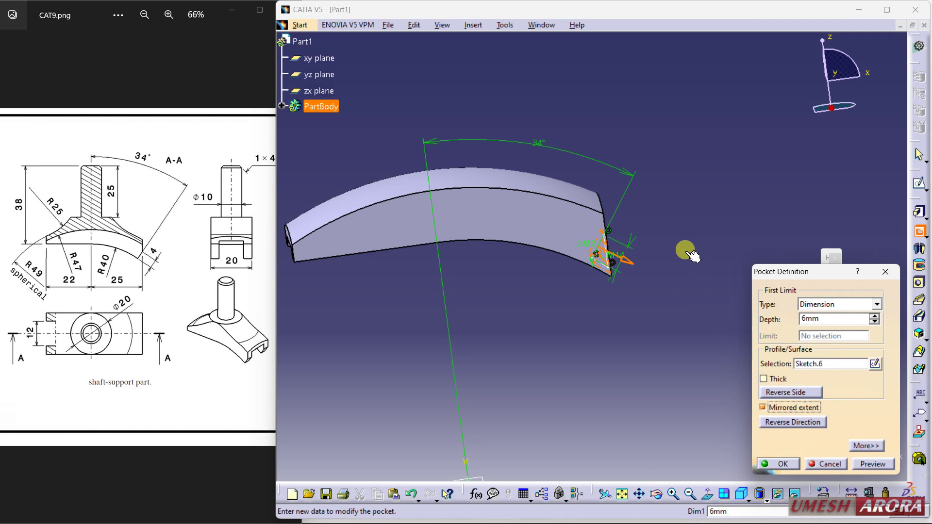
middle_click_drag(692, 255, 549, 300)
left_click_drag(581, 280, 543, 316)
left_click(780, 463)
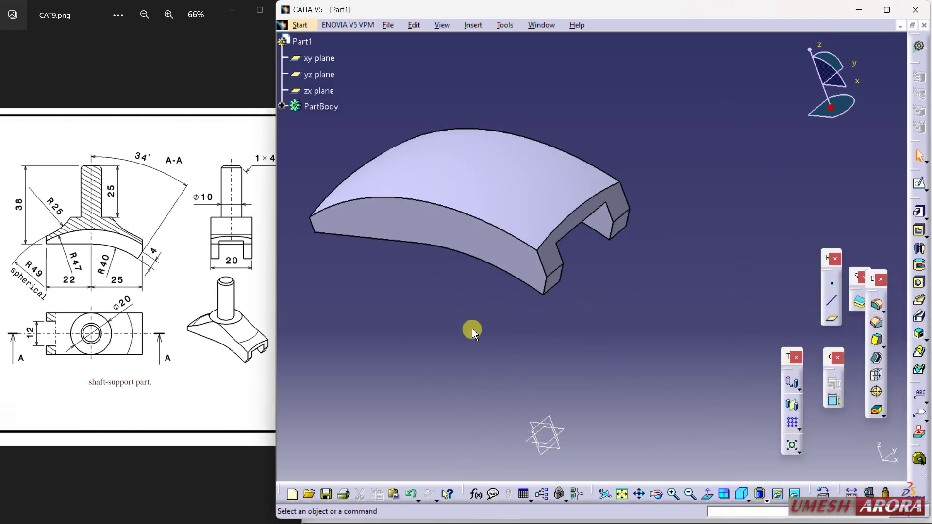
Create a plane offset 38 mm upward from the flat face on the body's underside.
middle_click_drag(472, 329, 644, 138)
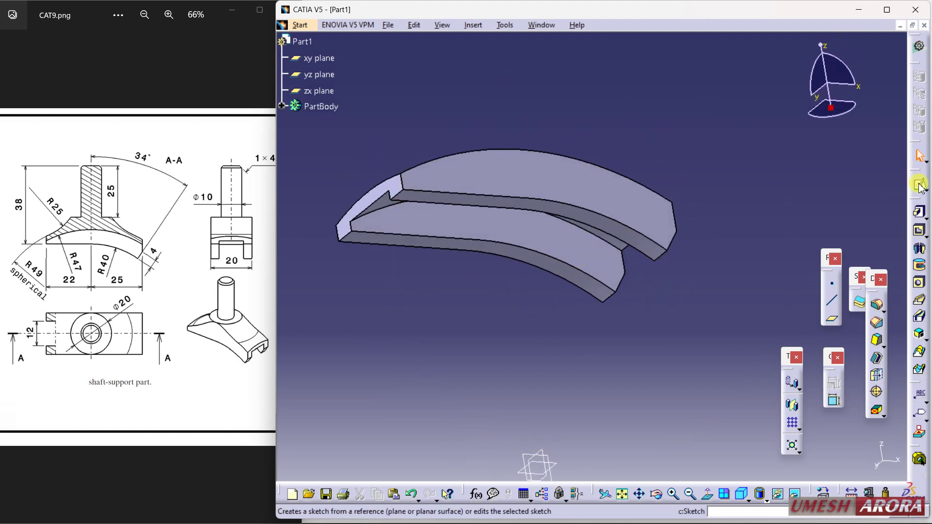
left_click(832, 319)
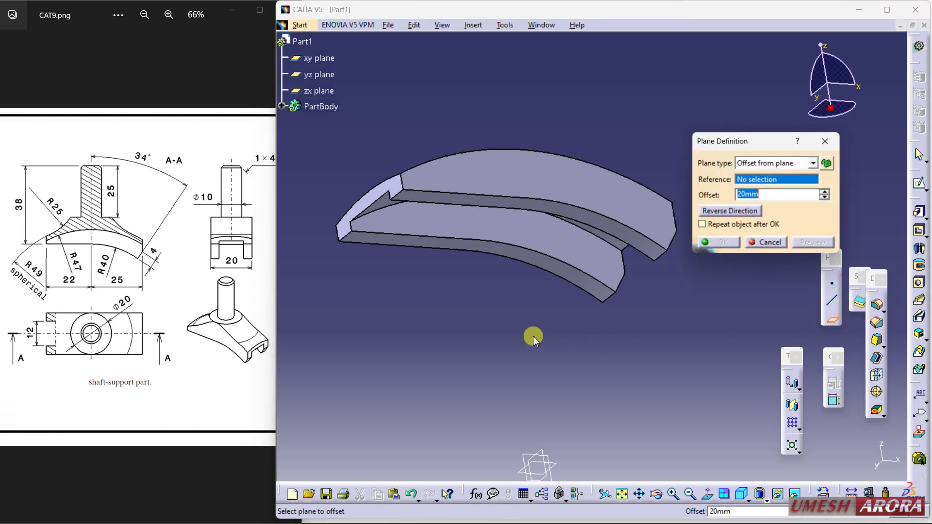
mouse_move(534, 333)
middle_mouse_down()
mouse_move(567, 337)
mouse_move(571, 348)
mouse_move(551, 337)
middle_mouse_up()
left_click(501, 222)
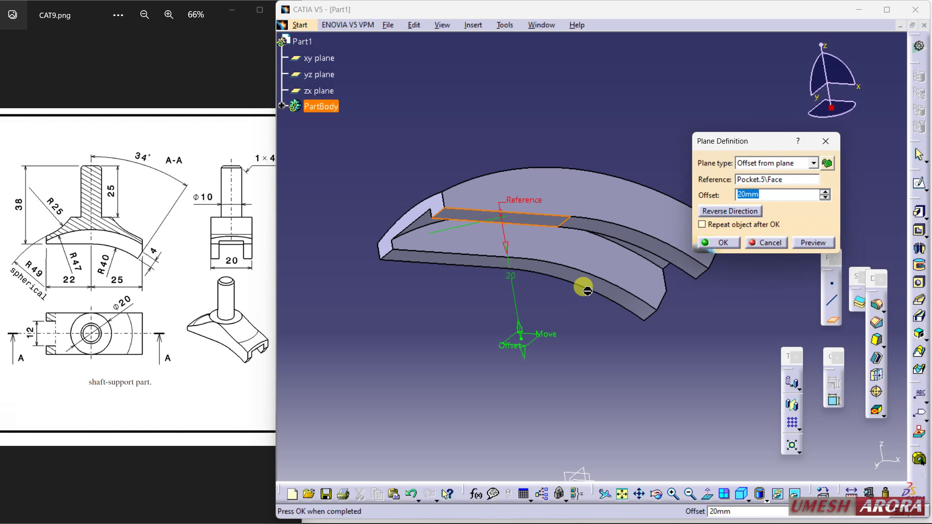
left_click(737, 213)
left_click(774, 194)
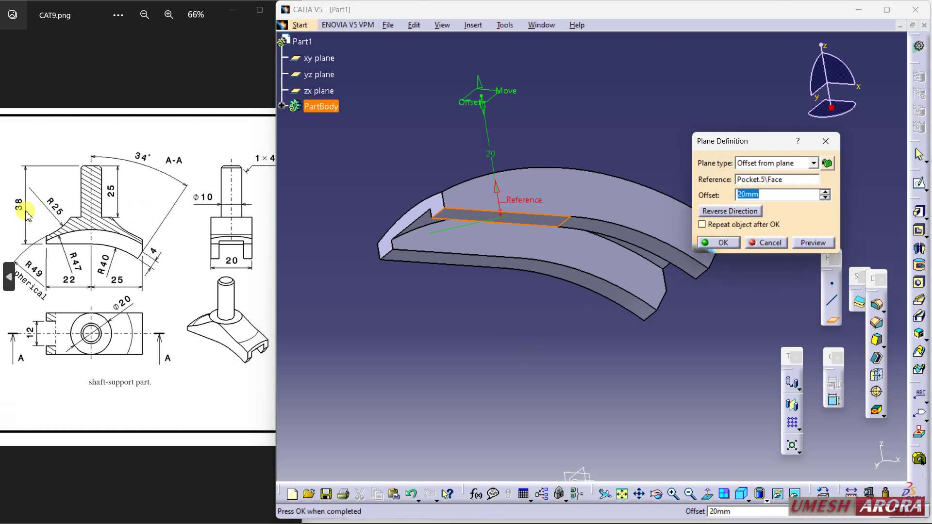
type("20")
key("Return")
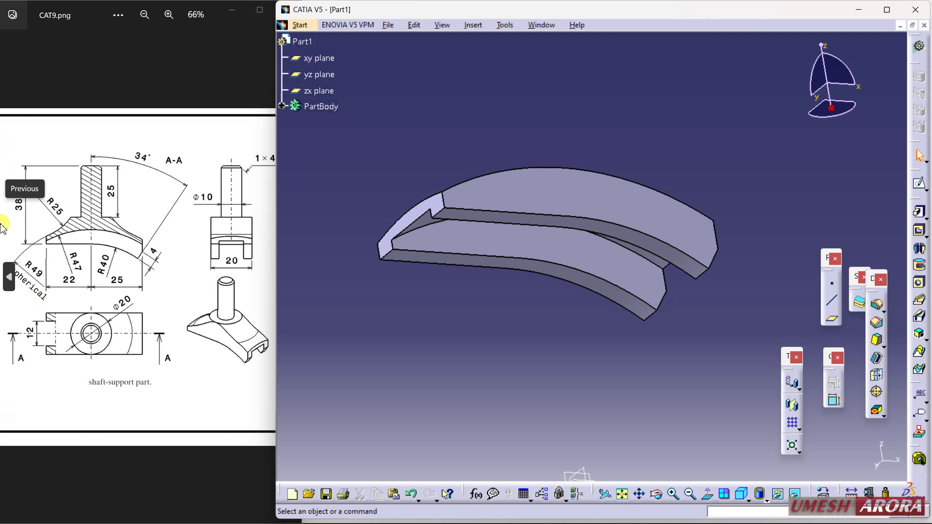
Create a second plane offset 25 mm from the upper plane, reversed toward the body.
middle_click_drag(684, 137, 707, 282)
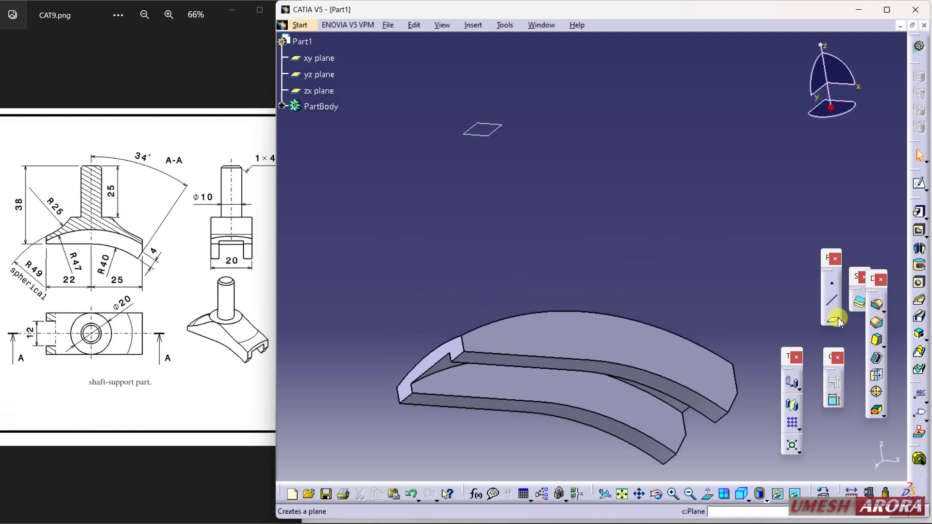
left_click(825, 316)
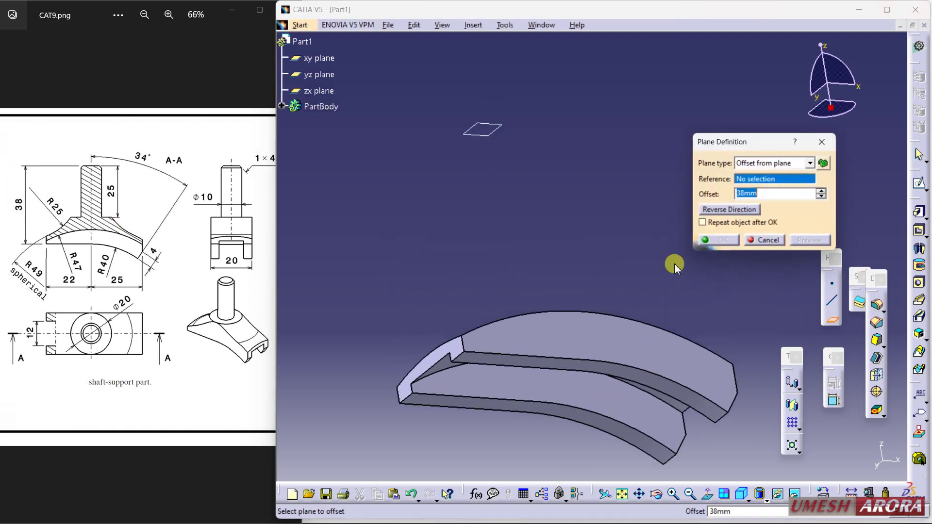
left_click(485, 127)
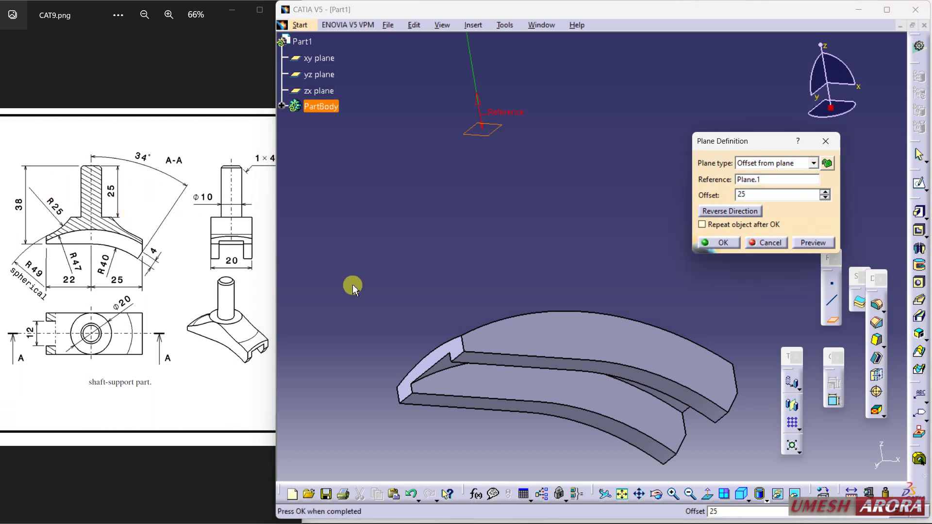
left_click(719, 243)
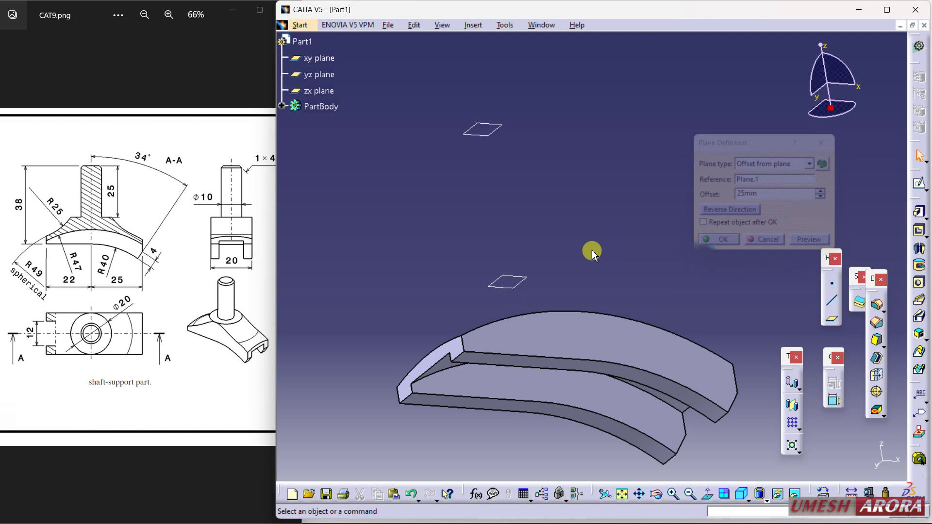
Sketch a circle of about 8 mm radius centred on the origin of the lower offset plane above the body.
middle_click_drag(593, 250, 615, 228)
left_click(580, 208)
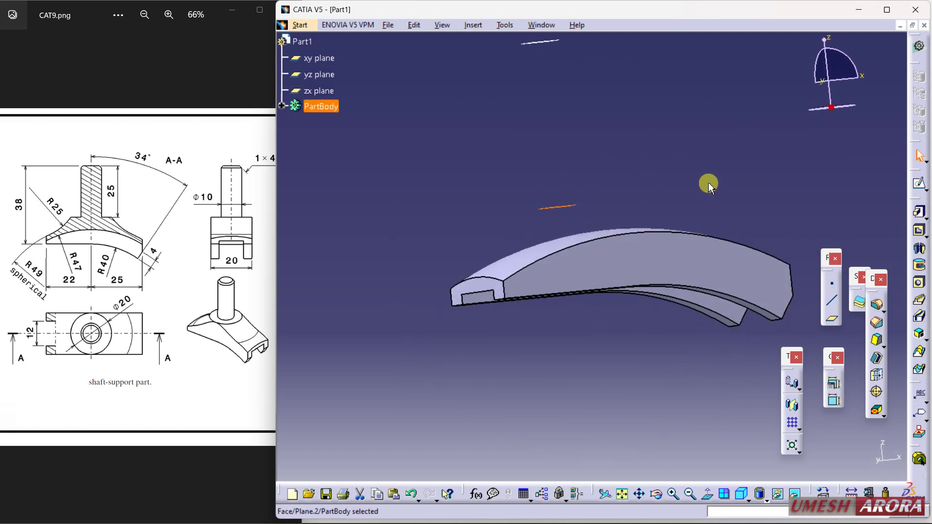
middle_click_drag(708, 183, 704, 346)
left_click(918, 184)
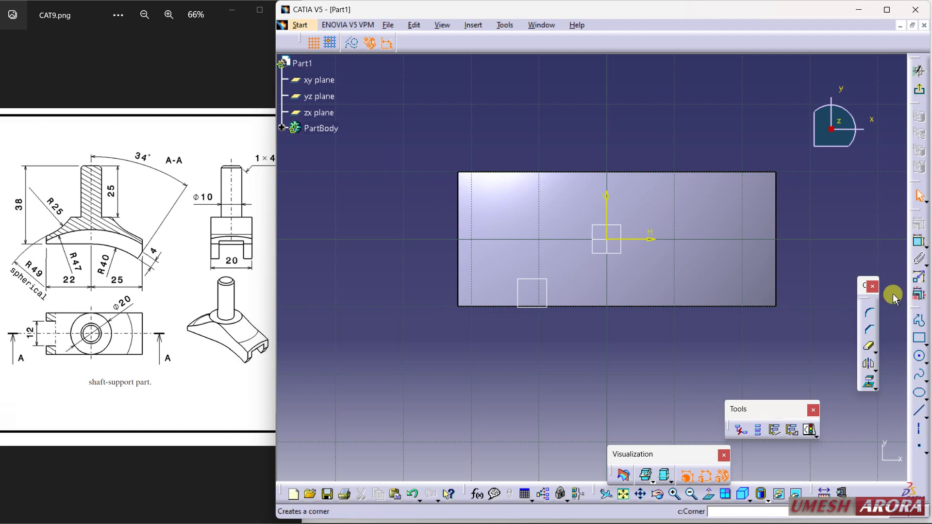
left_click(919, 356)
left_click(613, 243)
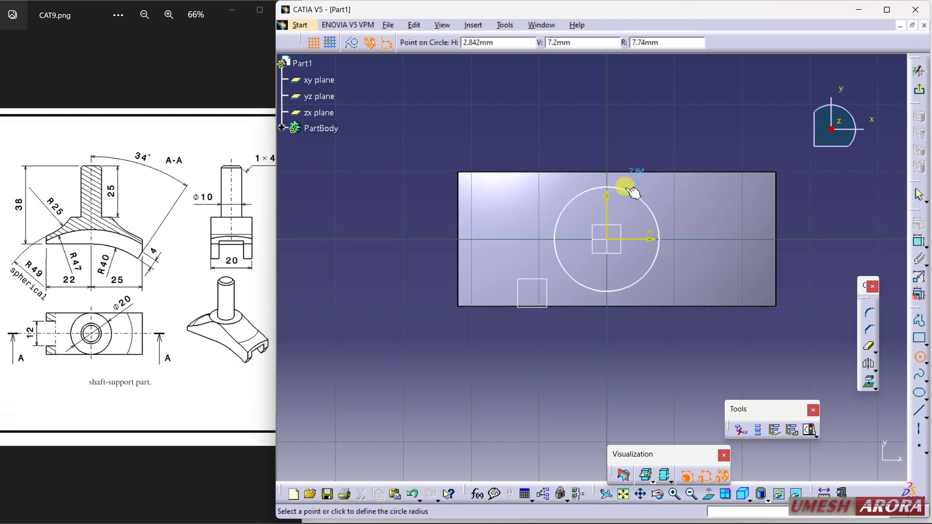
left_click(625, 187)
Dimension the circle on the lower plane with a radius of 10 mm.
left_click(917, 241)
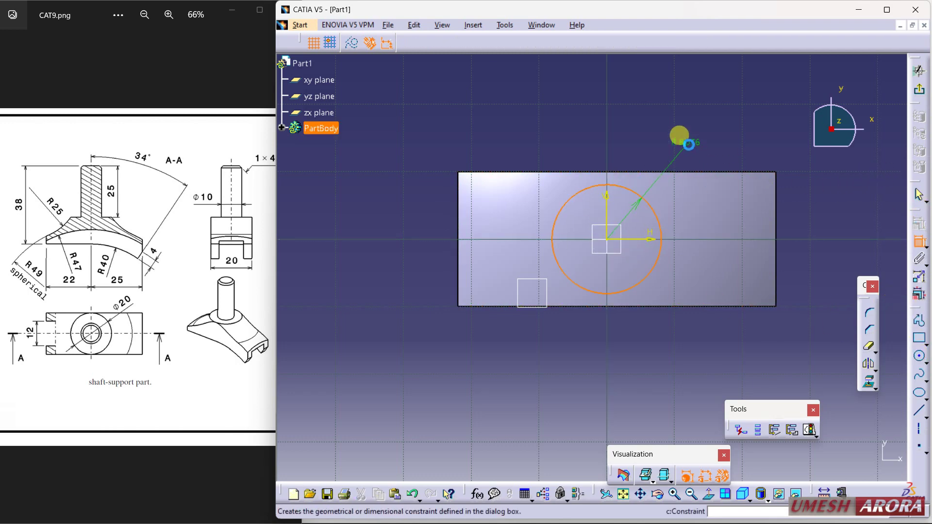
left_click(683, 132)
double_click(694, 130)
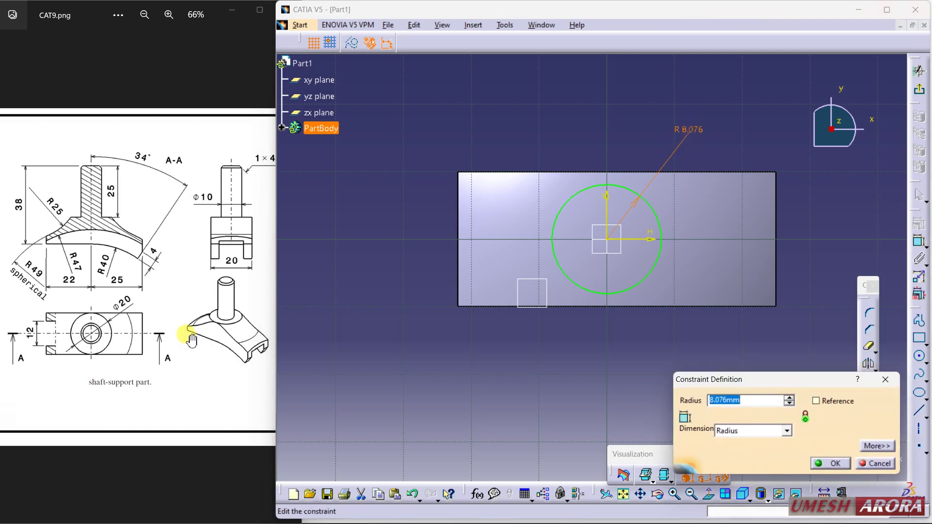
key("Return")
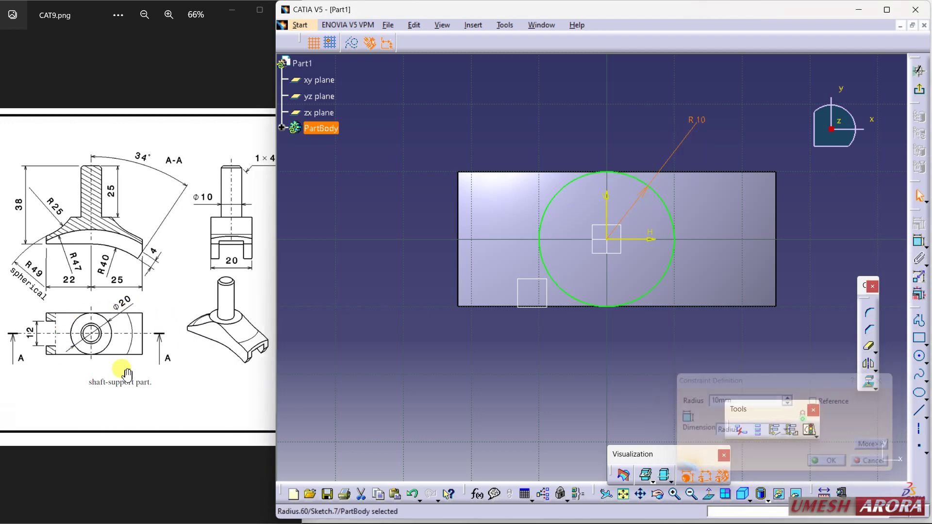
Exit the sketch and pad the 10 mm radius circle up to next so the collar meets the curved body.
left_click(919, 90)
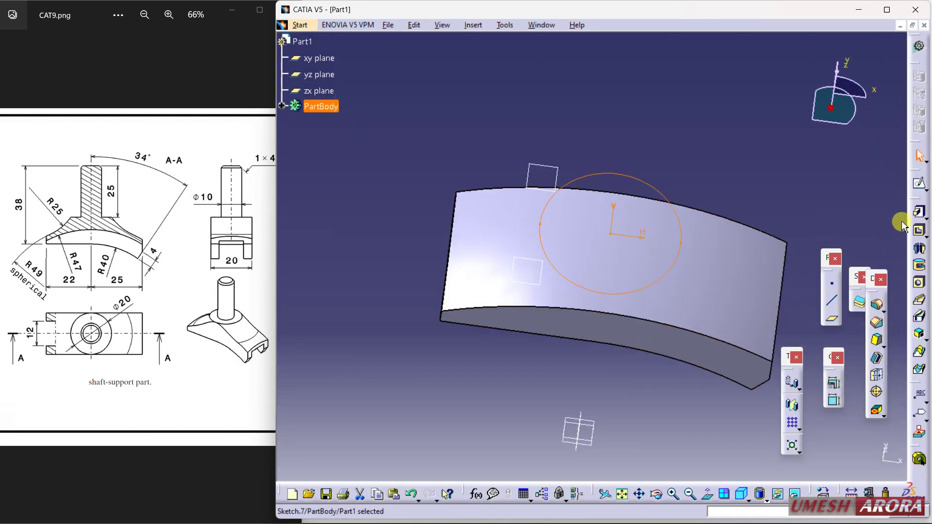
left_click(919, 213)
middle_click_drag(619, 368, 561, 219)
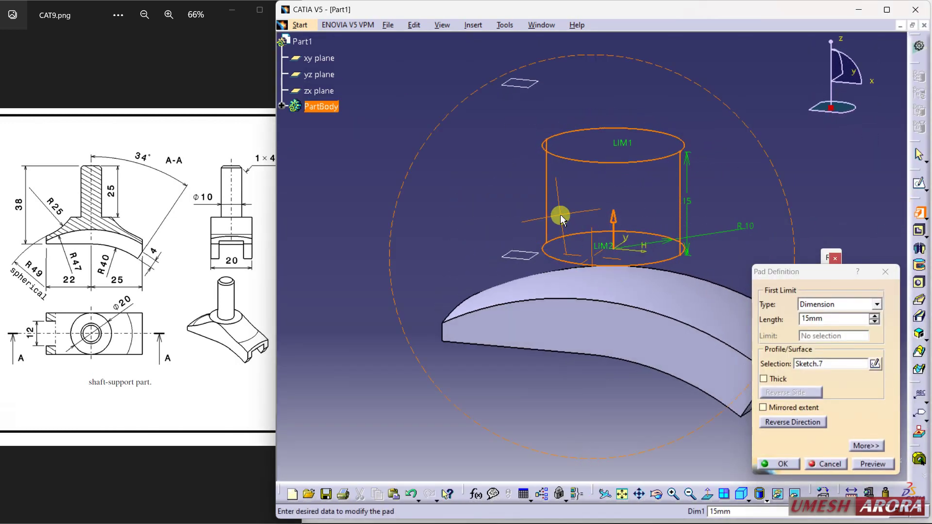
left_click(831, 307)
left_click(826, 317)
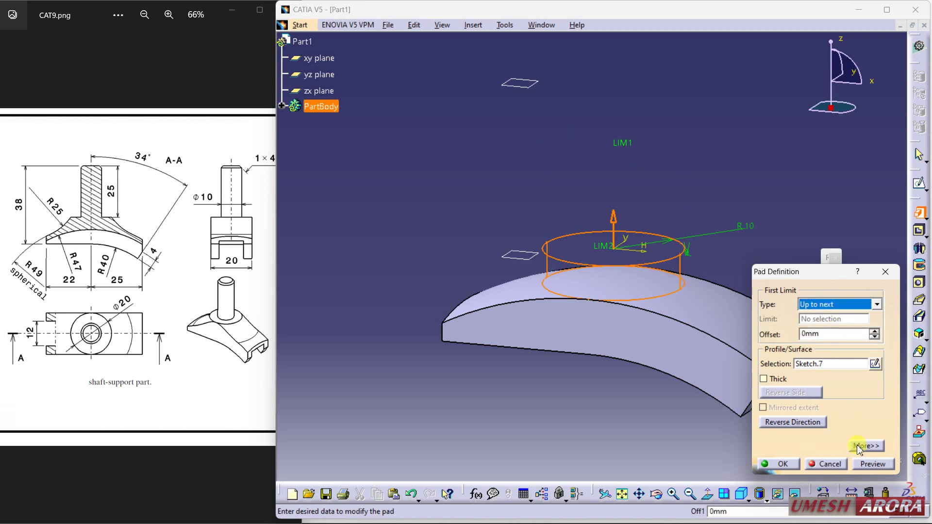
left_click(869, 466)
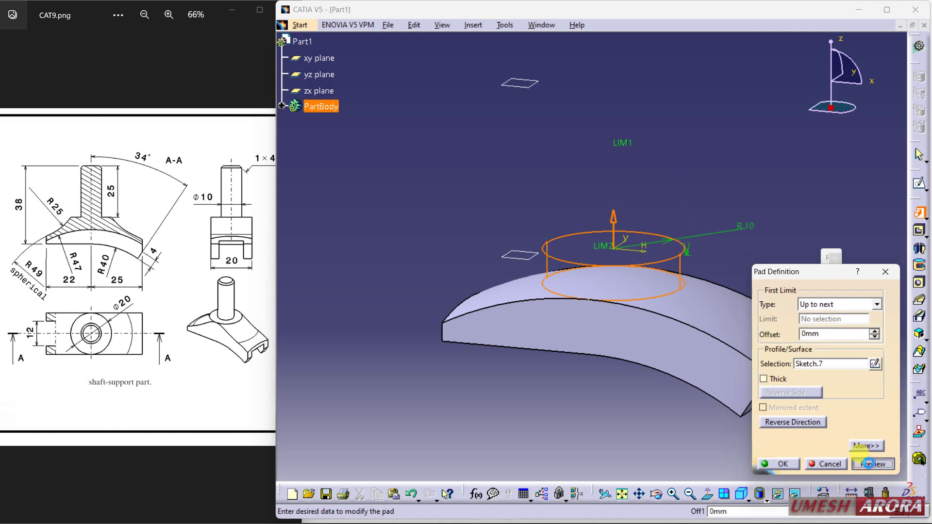
middle_click_drag(559, 379, 597, 415)
left_click(779, 464)
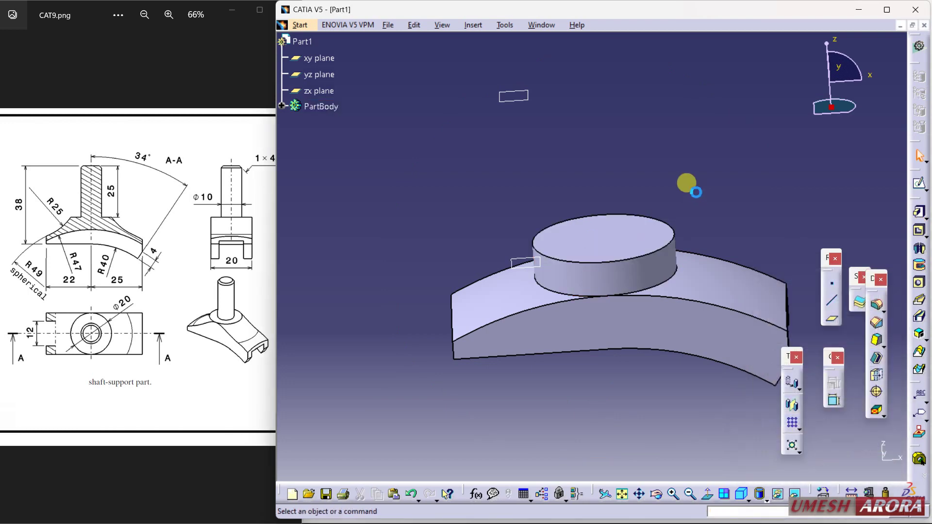
Sketch a circle of about 5 mm radius centred on the origin of the upper offset plane.
middle_click_drag(612, 211, 591, 104)
left_click(552, 91)
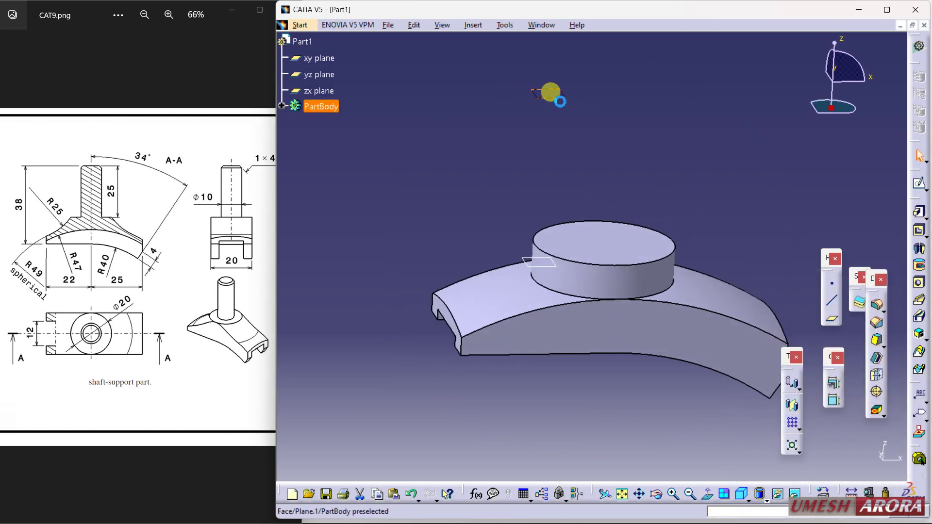
left_click(919, 184)
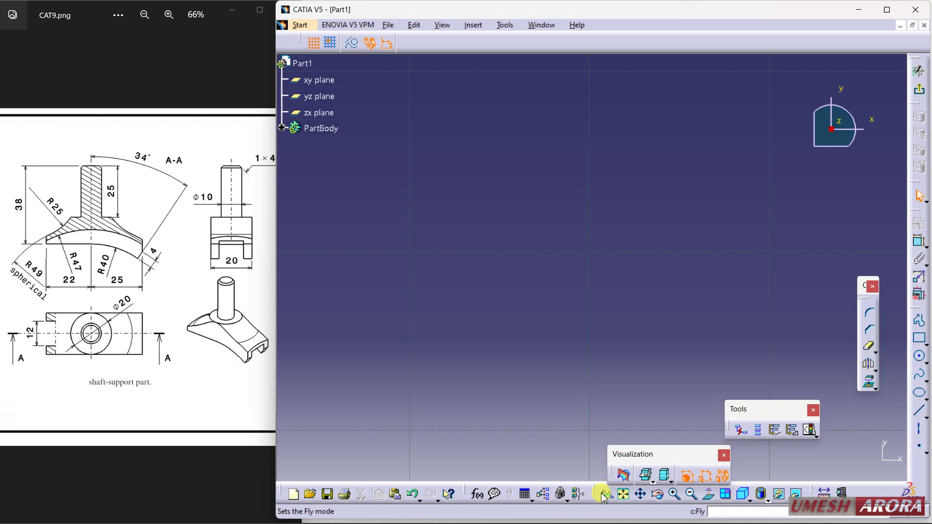
left_click(624, 494)
left_click(919, 357)
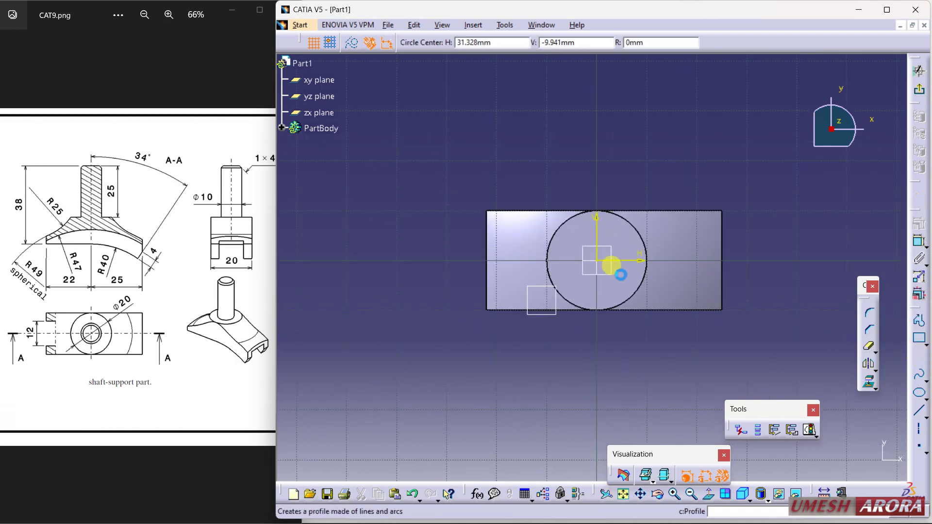
left_click(598, 264)
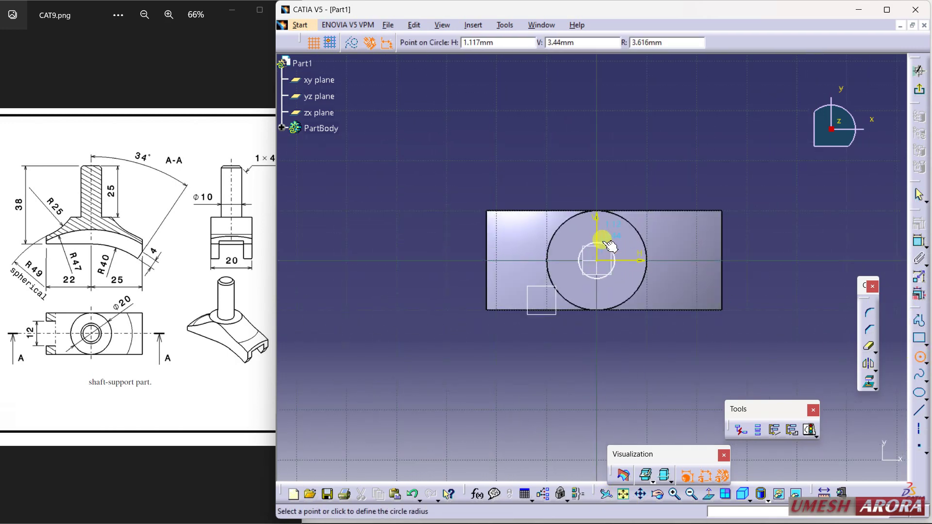
left_click(605, 235)
Dimension the circle on the upper plane with a radius of 5 mm.
left_click(918, 224)
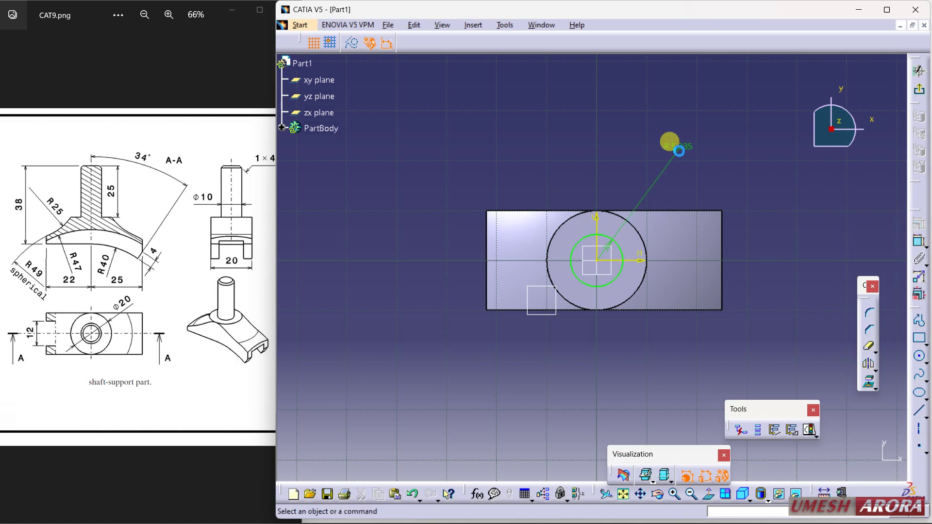
left_click(671, 140)
double_click(673, 138)
type("5mm")
key("Return")
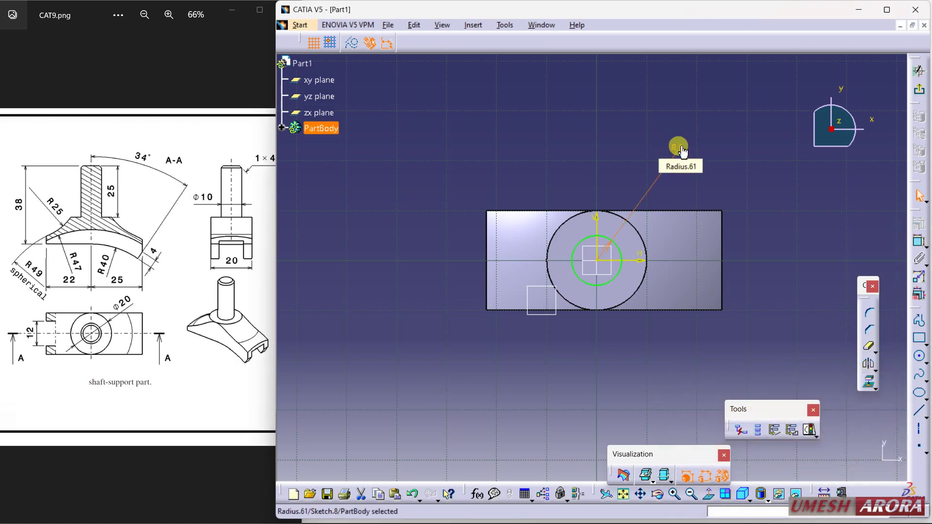
Exit the sketch and pad the 5 mm radius circle in the reversed direction, up to next, forming the shaft down to the collar.
left_click(903, 102)
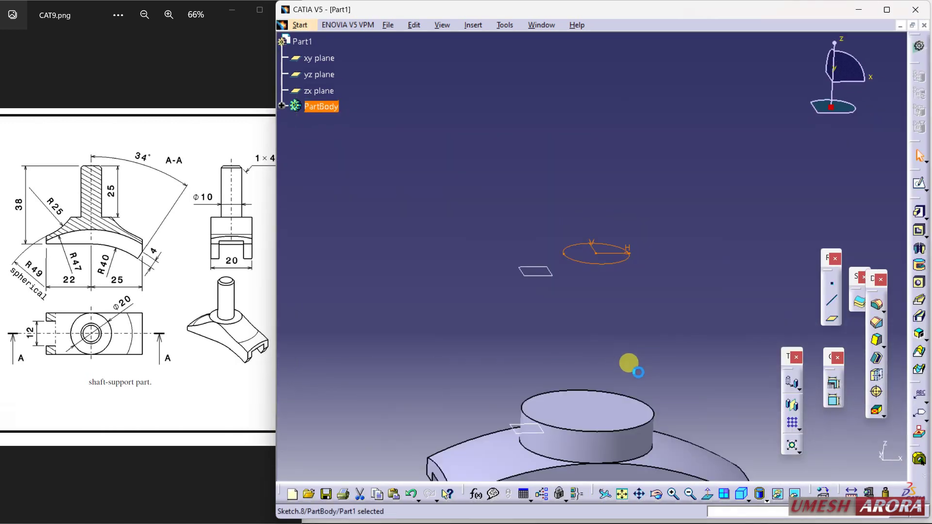
mouse_move(626, 364)
middle_mouse_down()
mouse_move(631, 327)
mouse_move(653, 356)
mouse_move(637, 264)
middle_mouse_up()
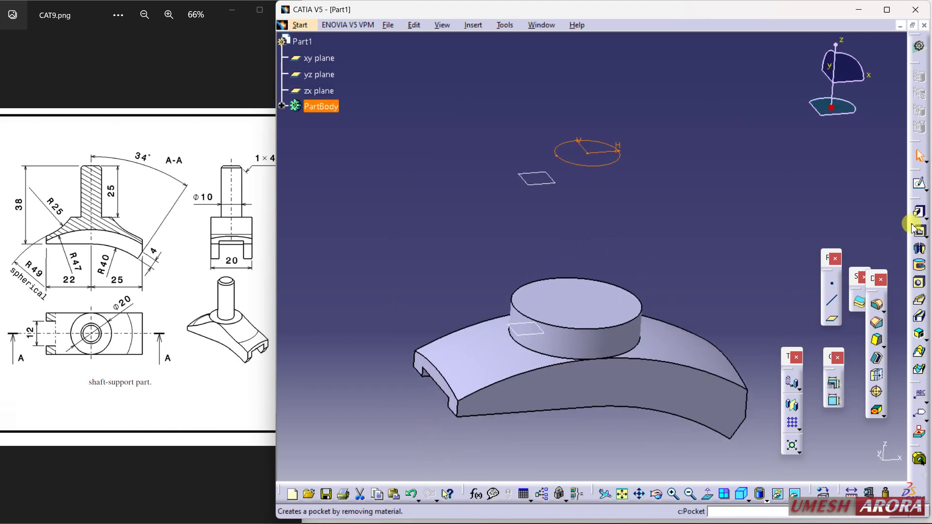
left_click(919, 212)
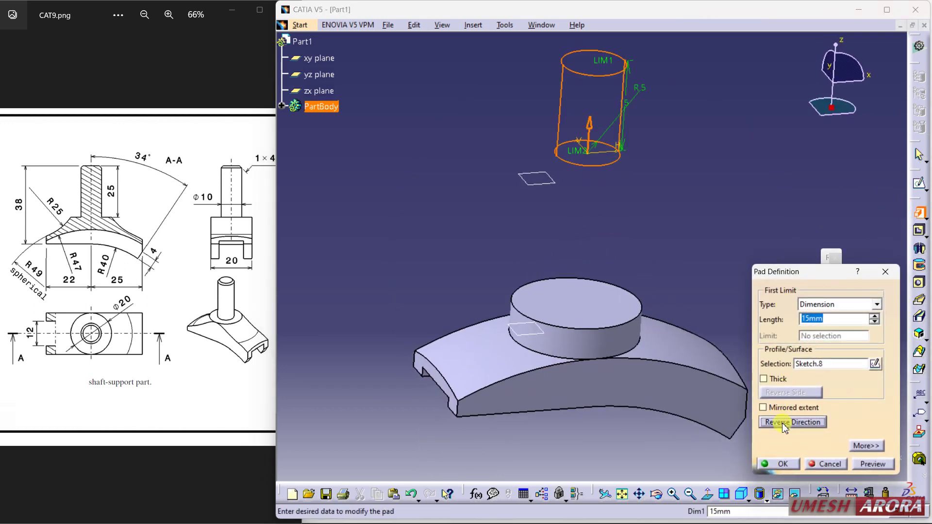
left_click(783, 423)
left_click(840, 305)
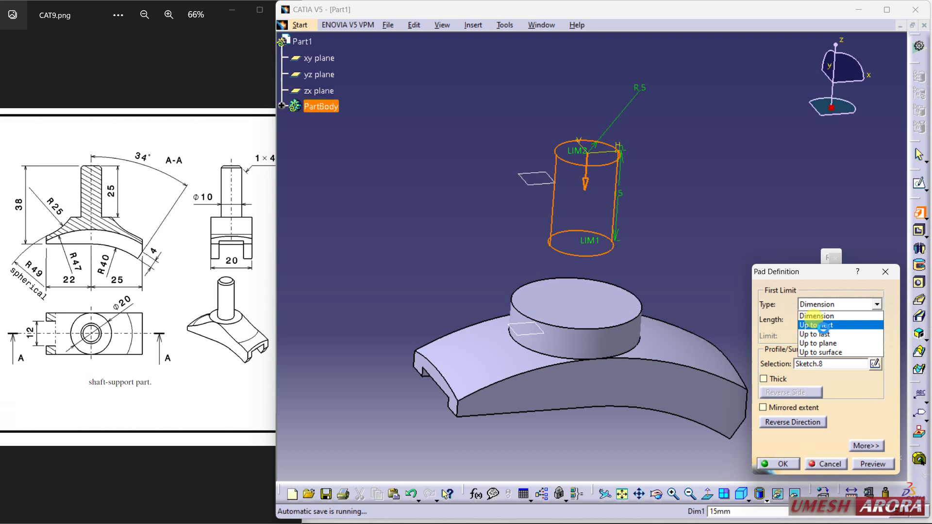
left_click(824, 334)
left_click(779, 464)
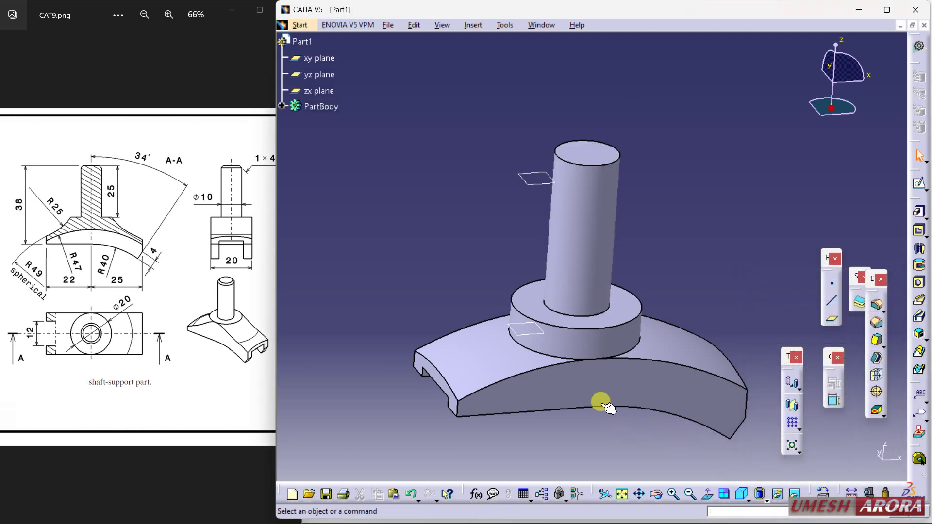
Open a sketch on the zx plane and project the collar's top edge into it.
middle_click_drag(600, 401, 641, 354)
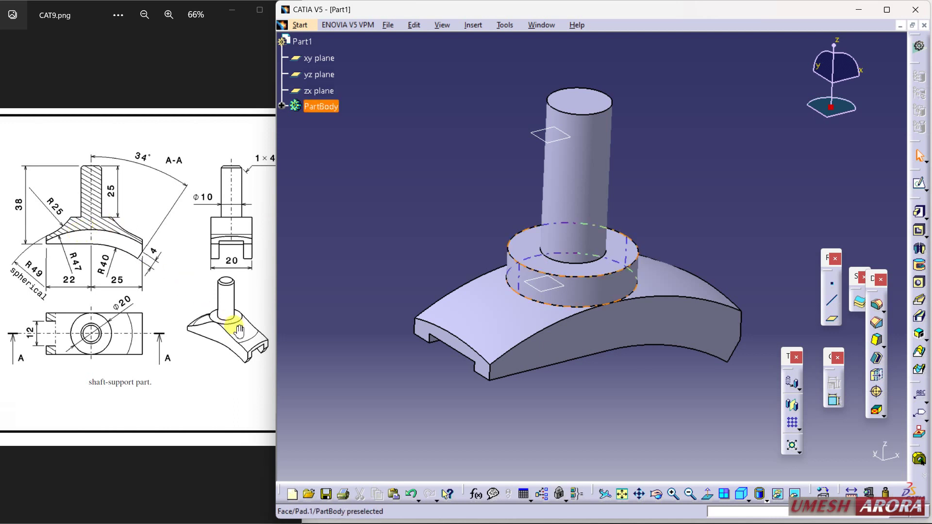
middle_click_drag(705, 210, 616, 327)
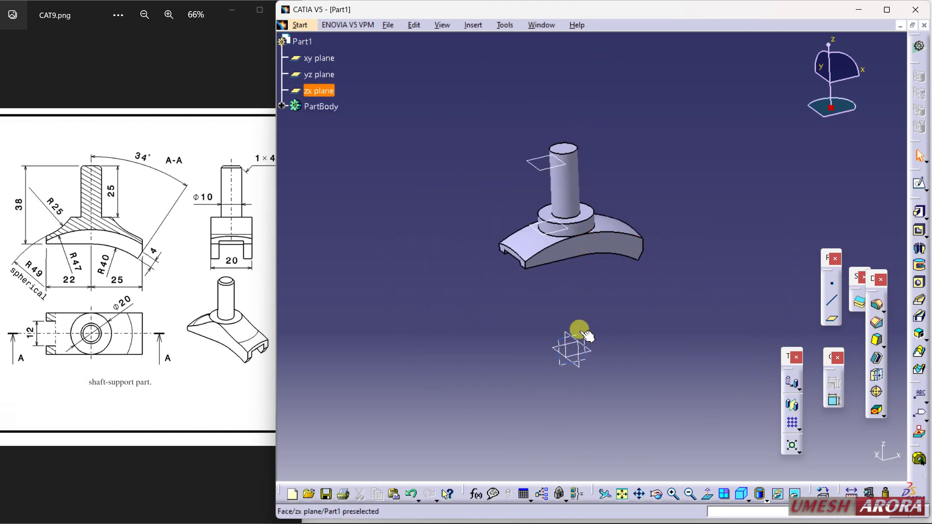
left_click(914, 183)
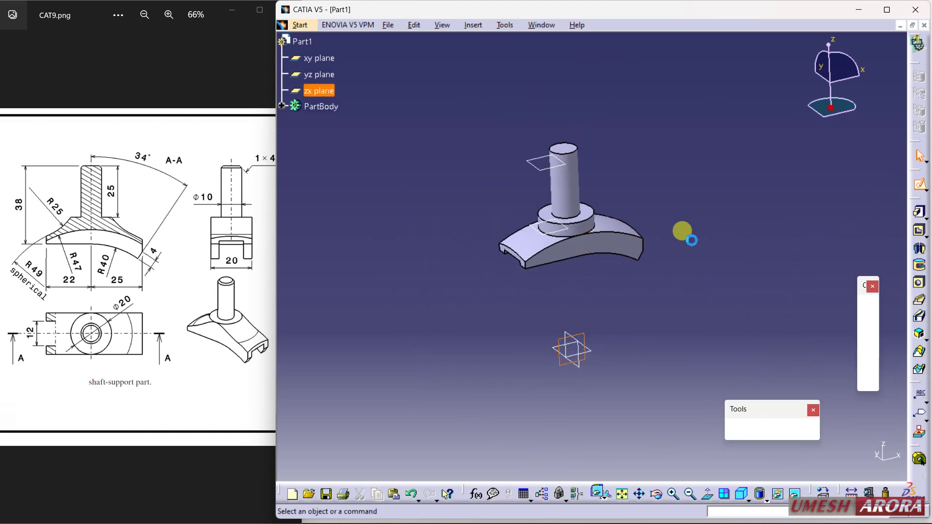
middle_click_drag(679, 290, 637, 288)
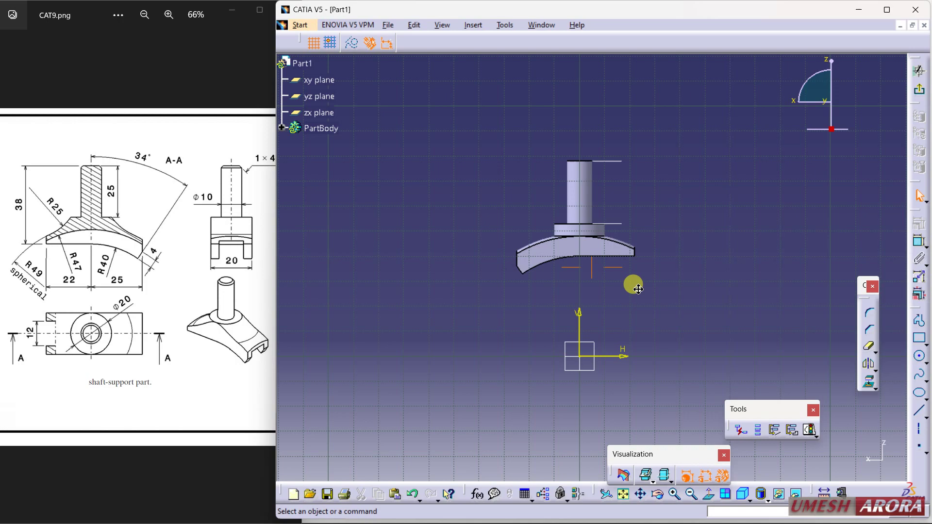
middle_click_drag(684, 388, 516, 208)
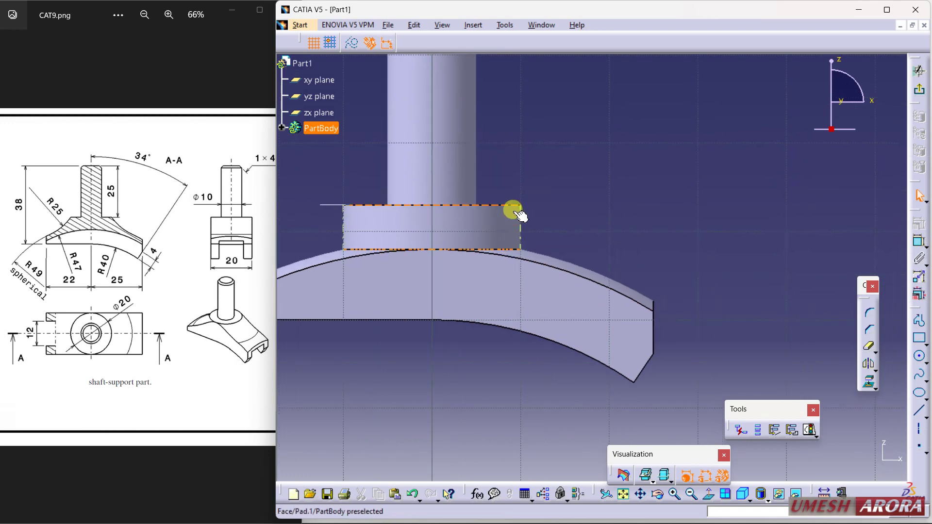
left_click(869, 382)
left_click(512, 205)
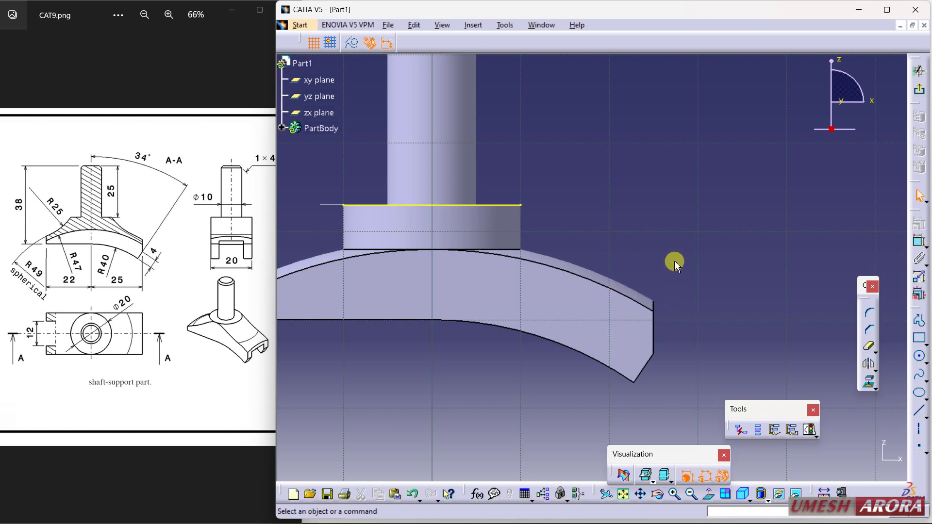
Draw a three-point circle of about 14 mm radius from the projected edge's outer end through a point by the body's upper curve.
left_click(925, 359)
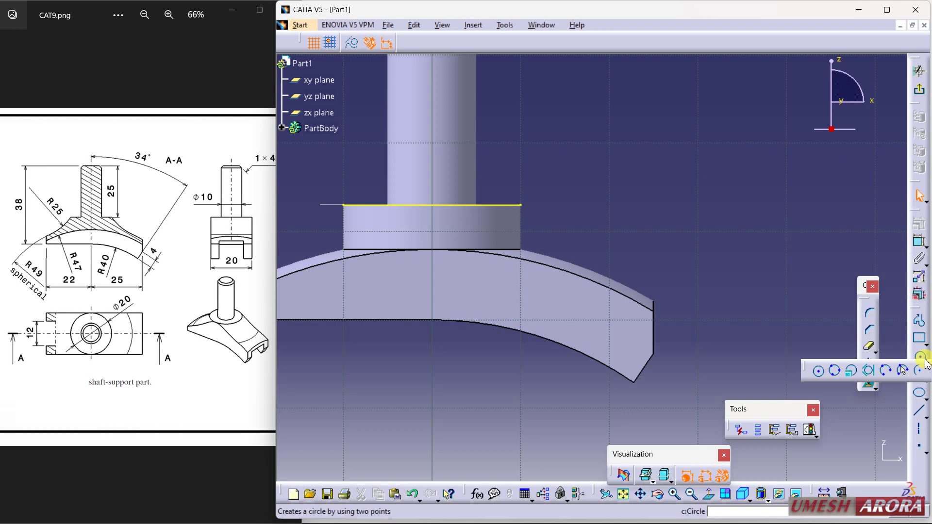
left_click(902, 370)
left_click(521, 205)
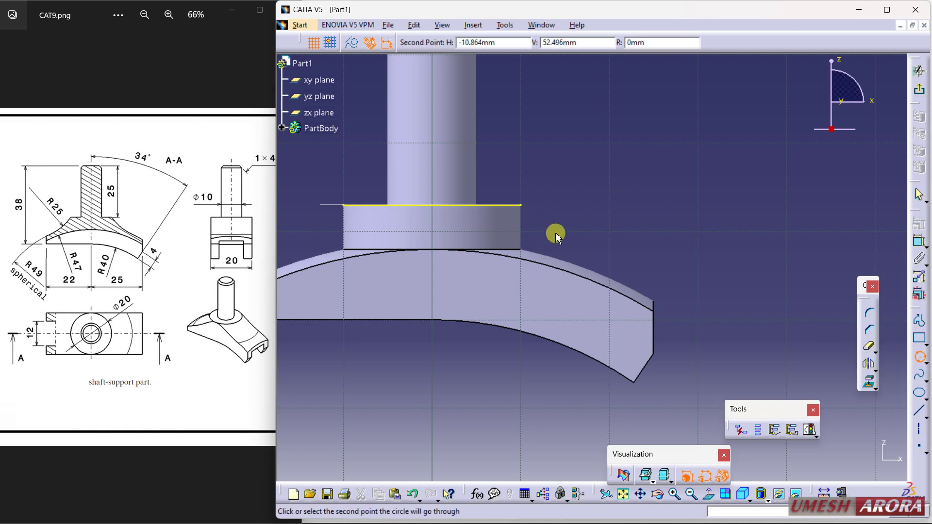
left_click(602, 276)
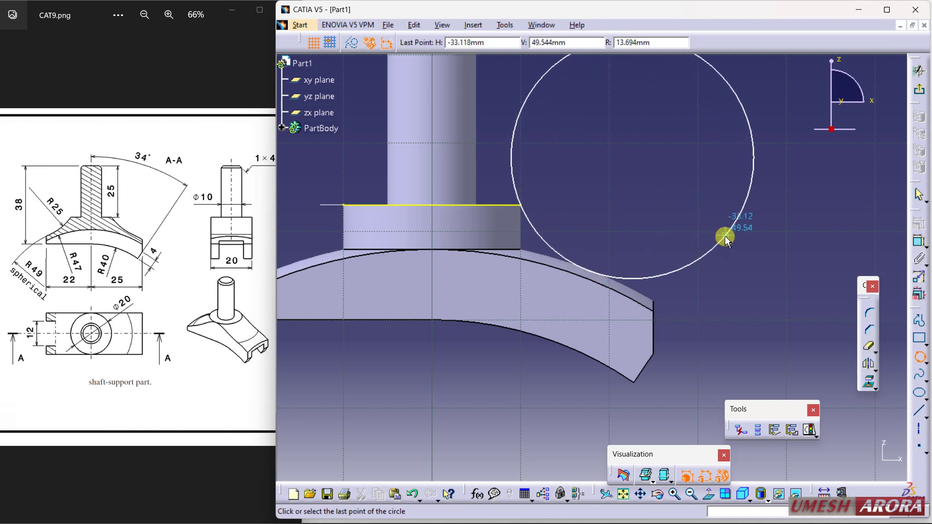
left_click(724, 236)
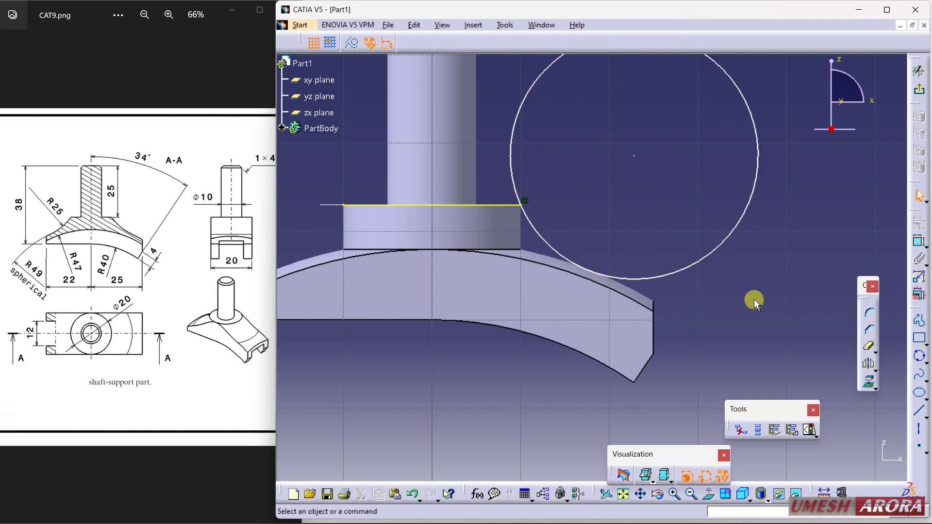
Dimension the circle's radius as 25 mm and move the circle up so it nearly meets the body's upper curve.
middle_click_drag(756, 300, 725, 280)
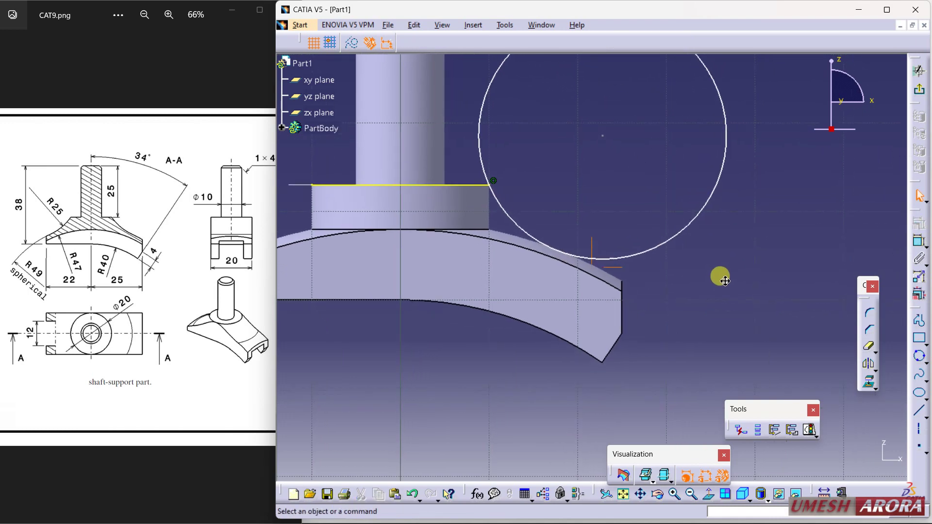
left_click(918, 241)
left_click(705, 204)
left_click(745, 213)
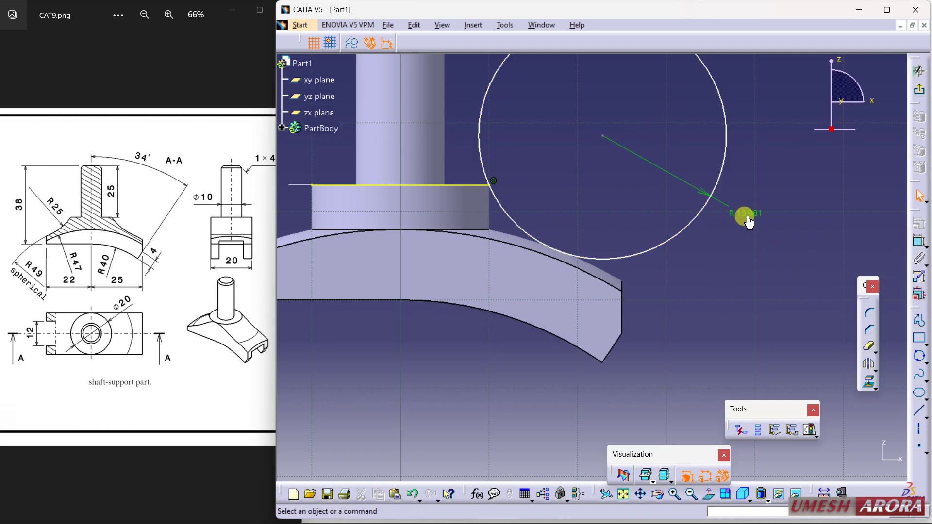
double_click(745, 213)
type("20")
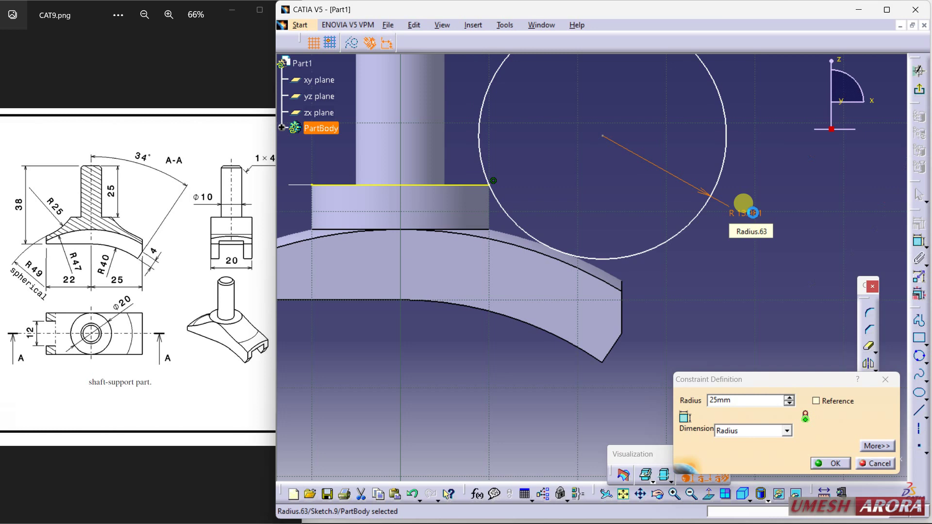
key("Return")
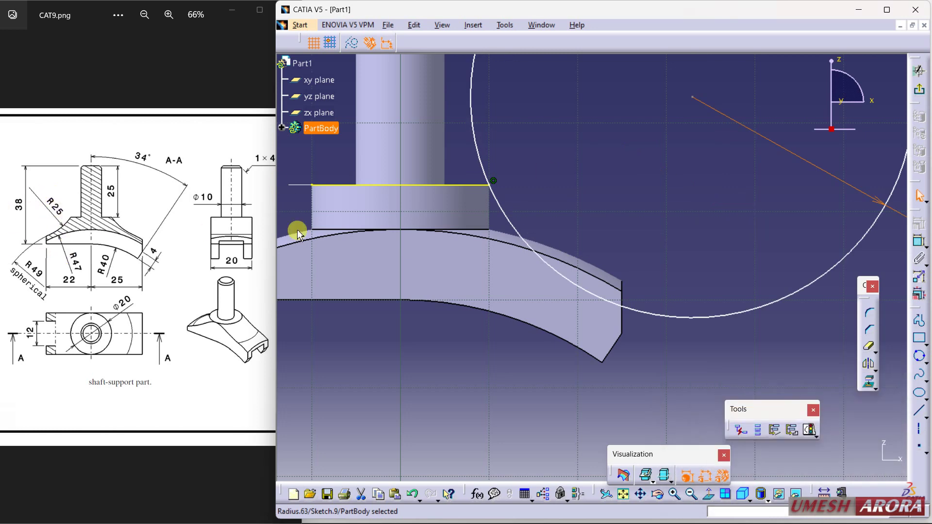
left_click_drag(630, 304, 651, 247)
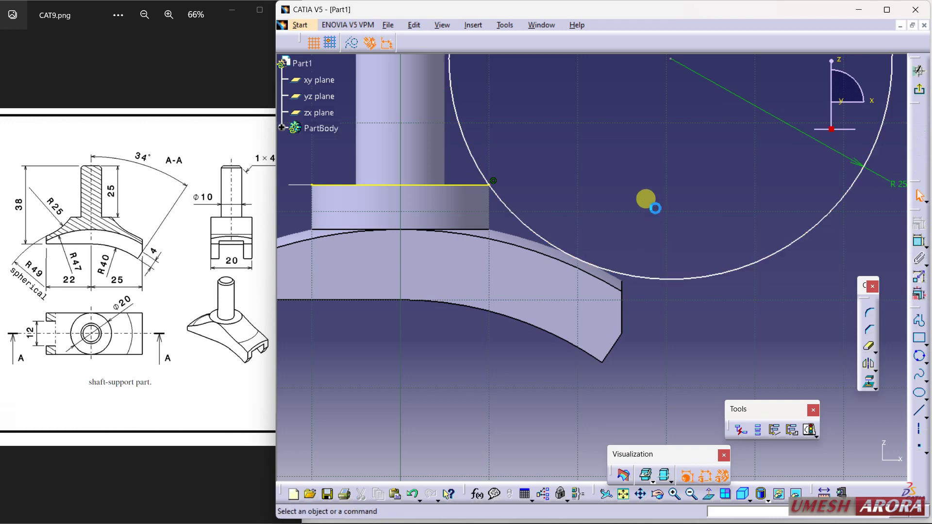
Draw an axis line from the centre of the 25 mm radius circle to the sketch origin.
middle_click_drag(650, 202, 606, 170)
left_click(922, 430)
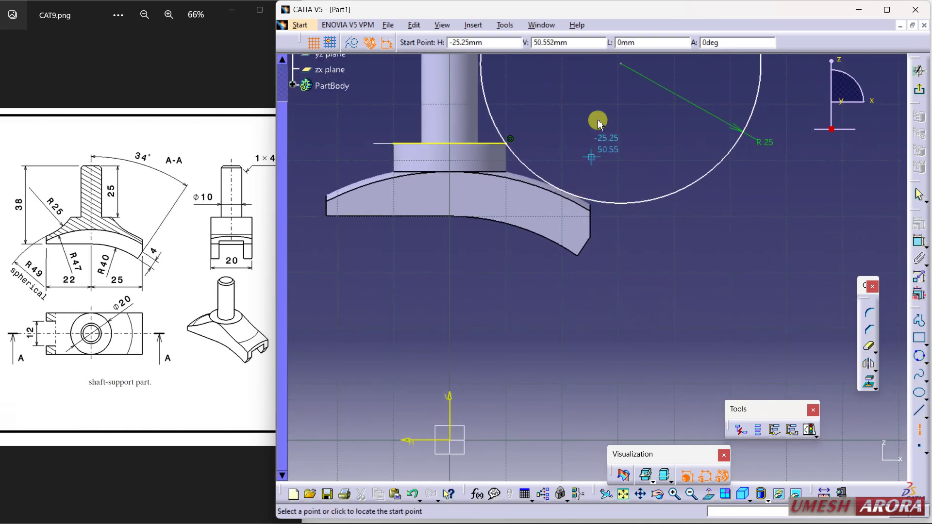
left_click(621, 63)
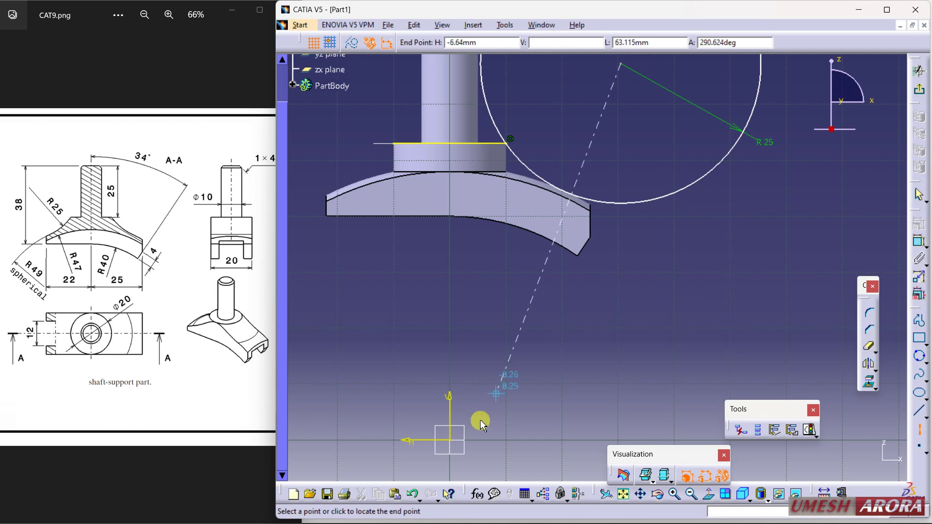
left_click(454, 444)
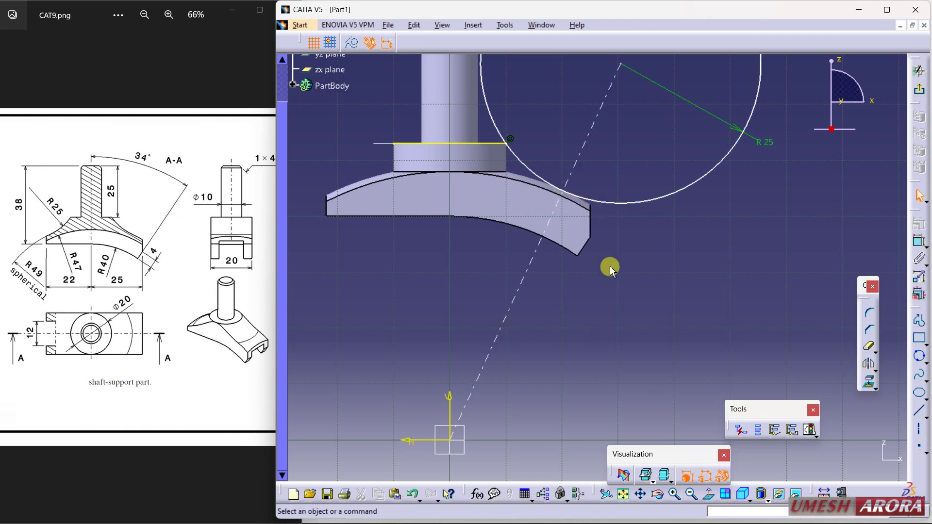
Create an intersection point where the circle crosses the axis line from its centre to the origin.
mouse_move(598, 258)
middle_mouse_down()
mouse_move(589, 252)
mouse_move(586, 283)
mouse_move(577, 231)
mouse_move(522, 196)
middle_mouse_up()
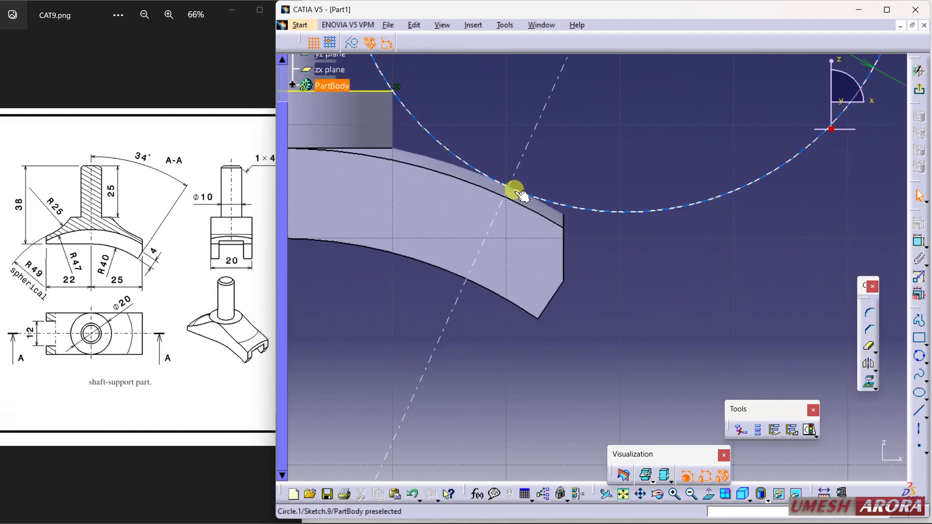
mouse_move(566, 266)
middle_mouse_down()
mouse_move(570, 327)
mouse_move(589, 327)
mouse_move(614, 193)
mouse_move(612, 217)
middle_mouse_up()
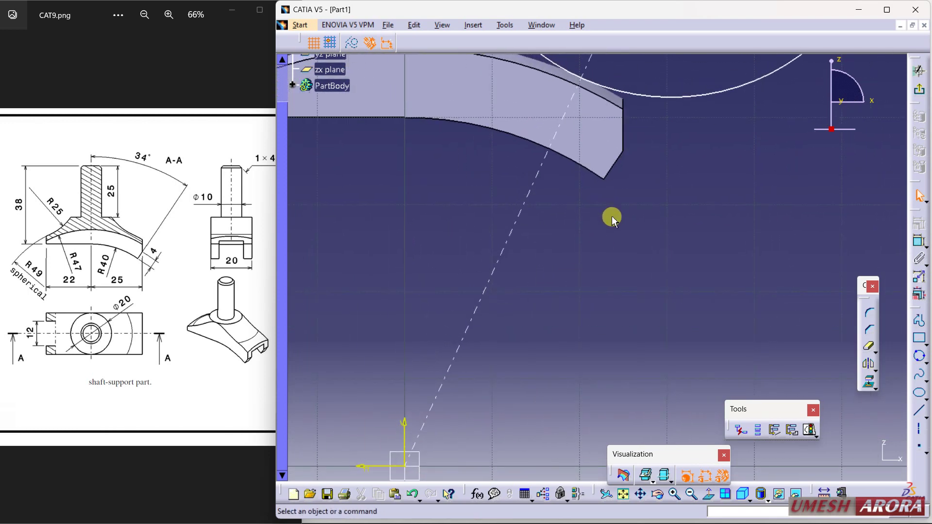
mouse_move(606, 218)
middle_mouse_down()
mouse_move(614, 279)
mouse_move(589, 365)
mouse_move(623, 354)
middle_mouse_up()
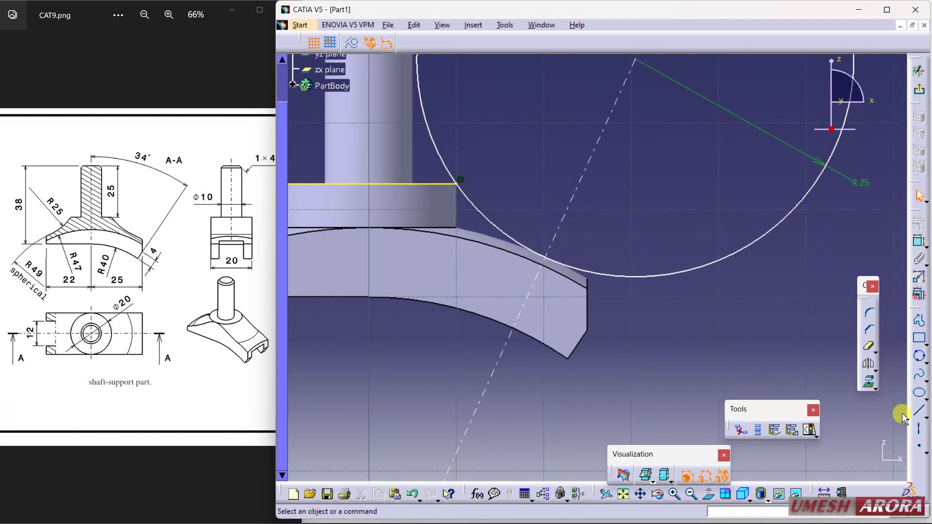
left_click(926, 452)
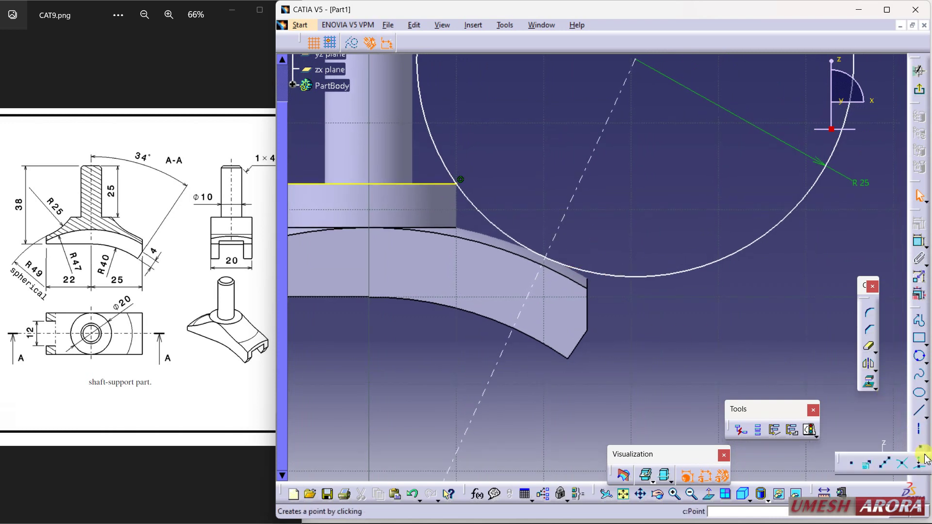
left_click(889, 468)
left_click(606, 275)
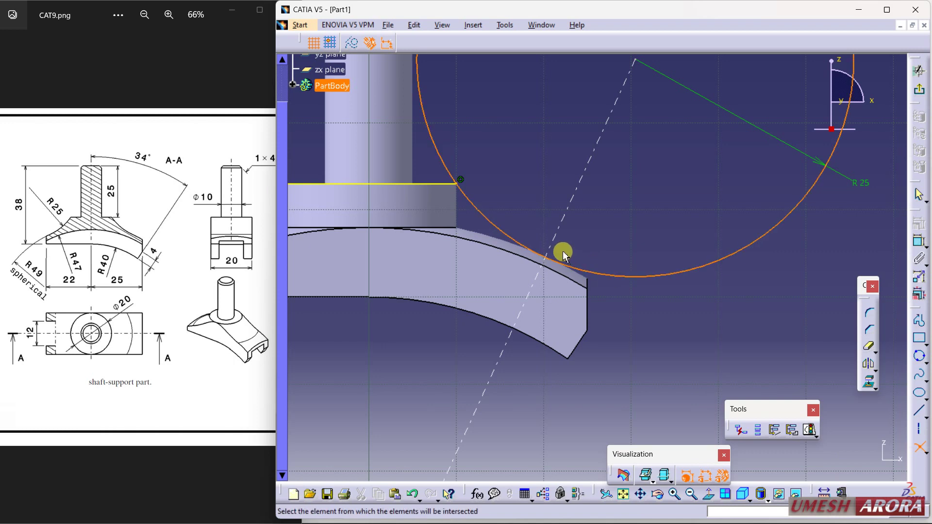
left_click(552, 241)
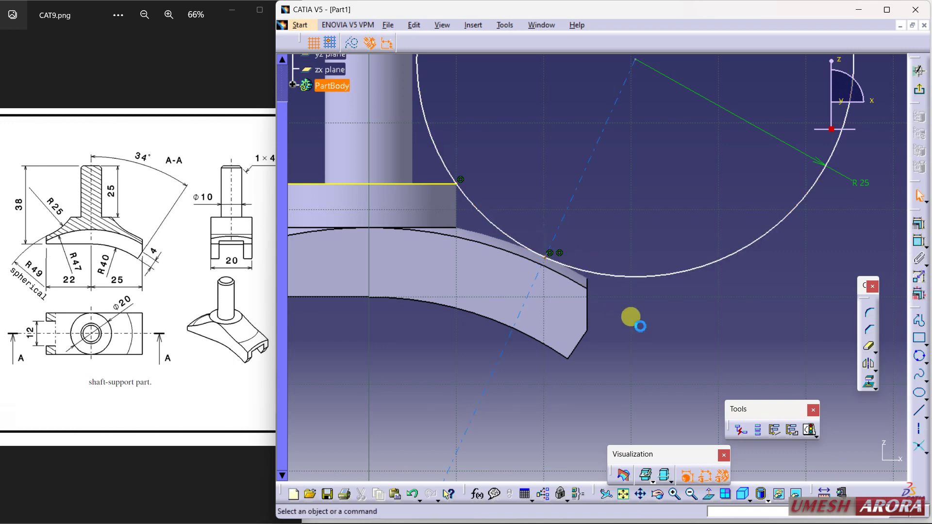
Draw an axis line from the intersection point on the circle to the outer end of the projected collar edge.
left_click(916, 412)
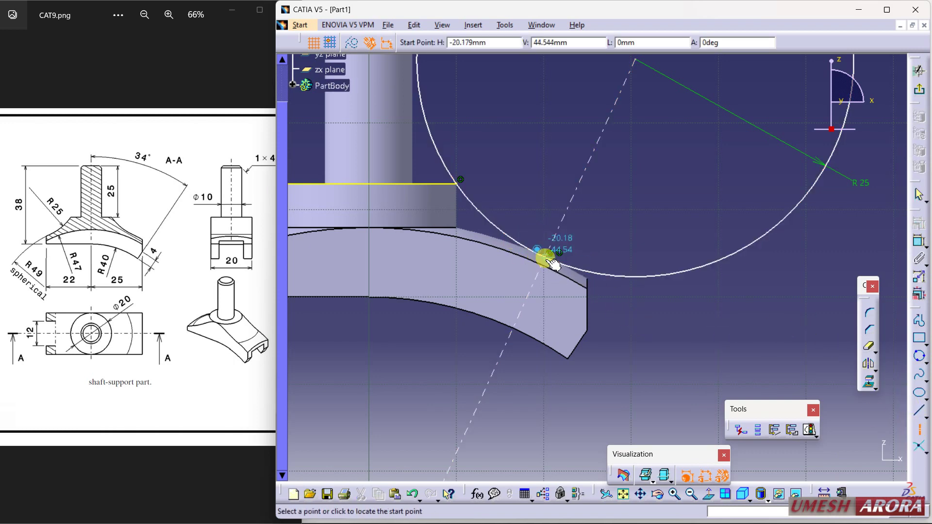
left_click(534, 249)
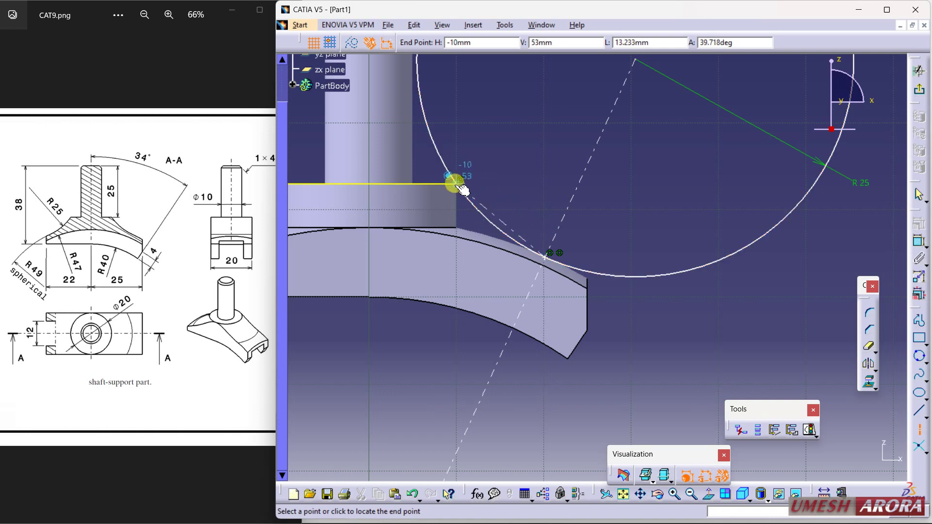
left_click(463, 182)
left_click(616, 308)
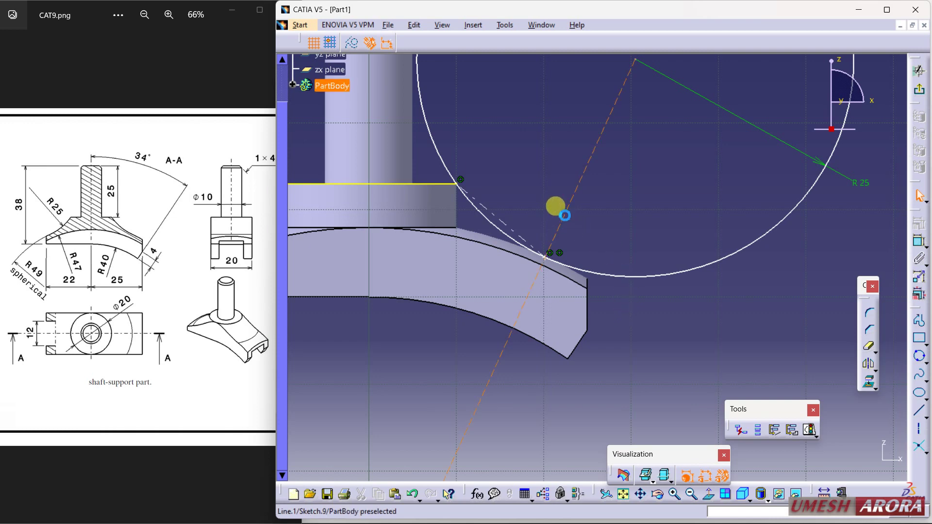
Dimension the axis line between the circle's centre and the origin with a length of 74 mm.
left_click_drag(565, 216, 572, 211)
mouse_move(572, 211)
middle_mouse_down("ctrl")
mouse_move(616, 275)
mouse_move(614, 252)
mouse_move(621, 313)
mouse_move(610, 256)
middle_mouse_up("ctrl")
left_click(672, 291)
left_click(920, 242)
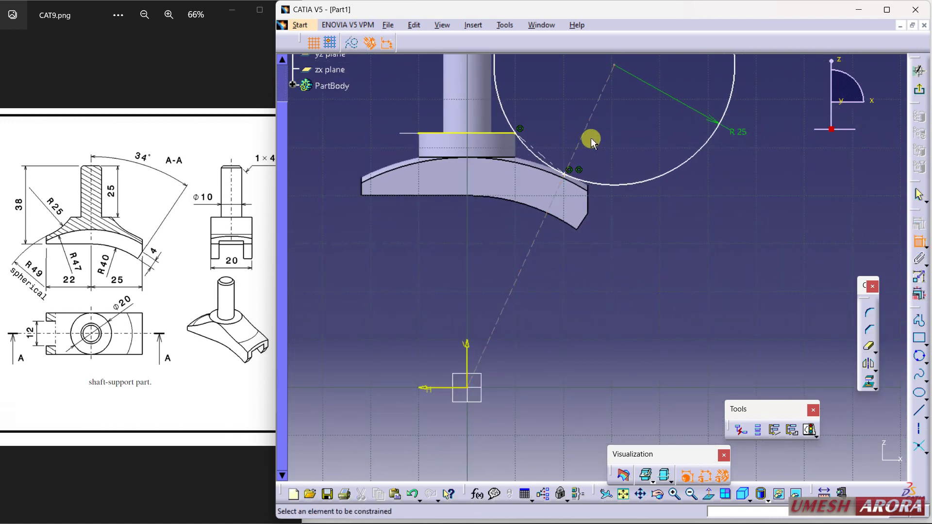
left_click(592, 140)
left_click(613, 202)
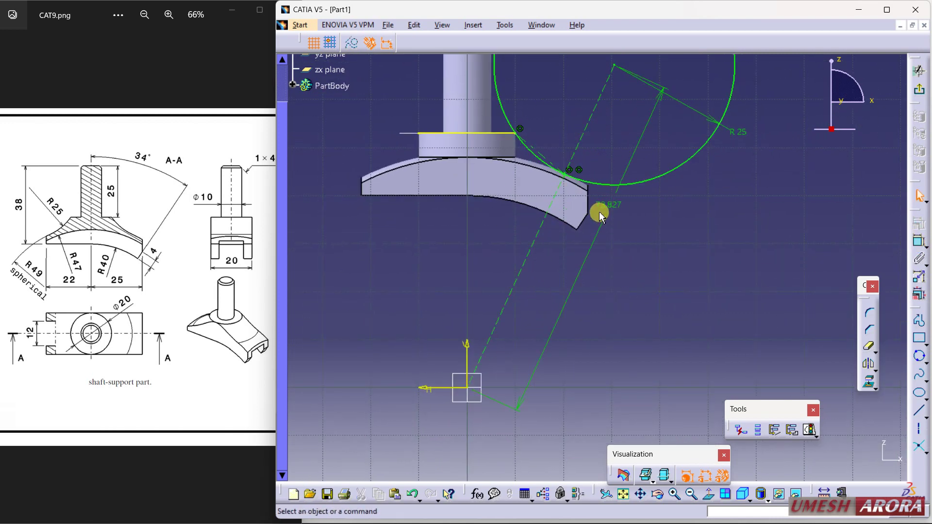
double_click(600, 215)
type("74mm")
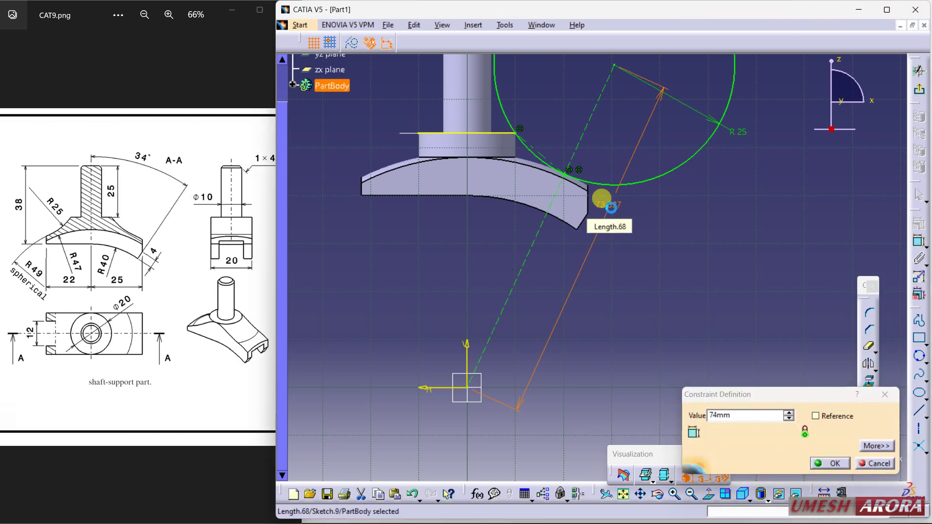
key("Return")
Quick-trim the circle, keeping only the short arc between the collar edge's end and the intersection point.
mouse_move(657, 217)
middle_mouse_down()
mouse_move(643, 225)
mouse_move(633, 291)
mouse_move(633, 272)
middle_mouse_up()
left_click(869, 346)
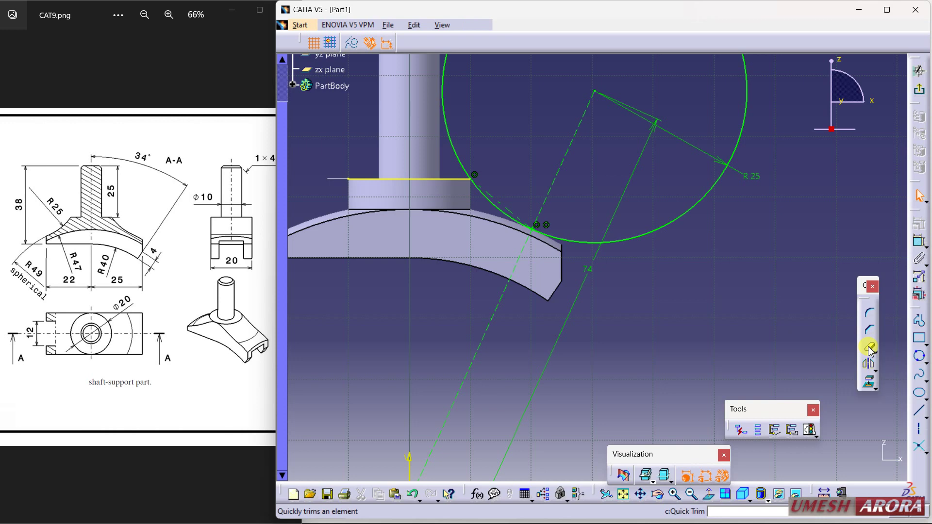
left_click(675, 229)
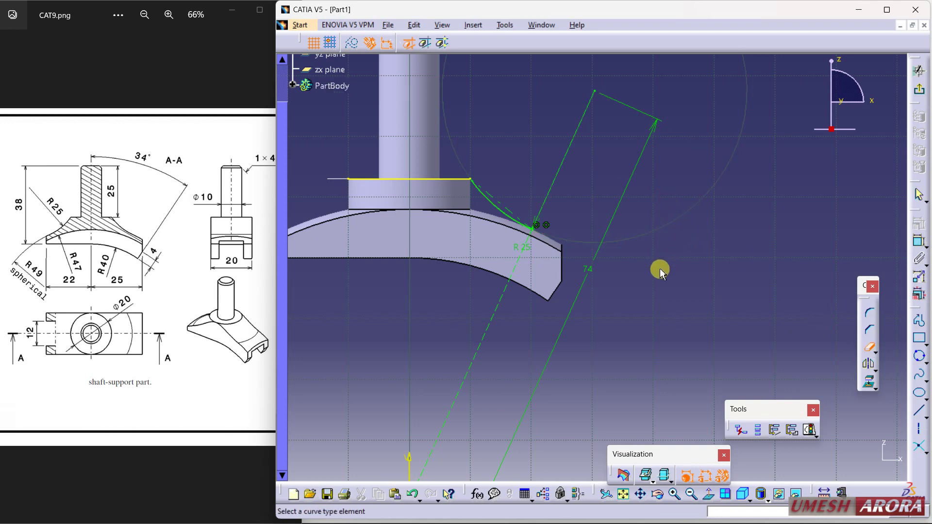
left_click(869, 347)
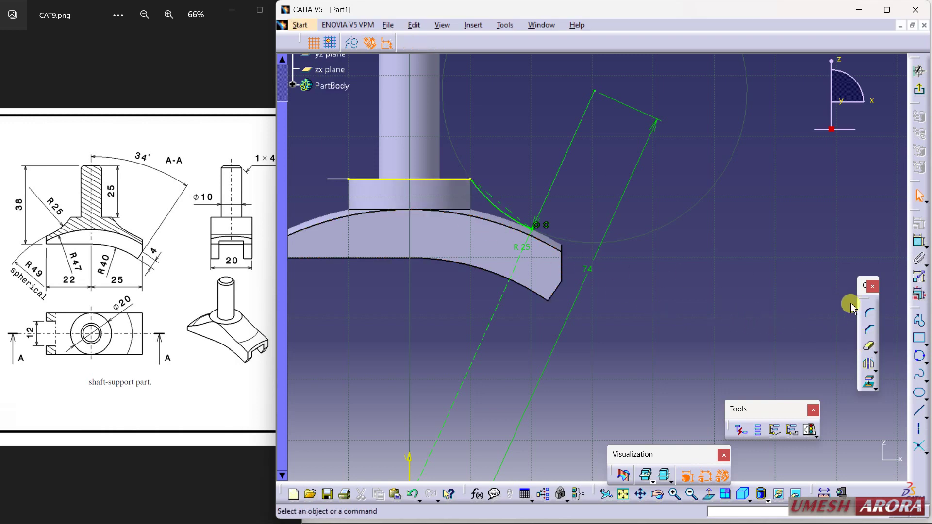
Draw a vertical and a horizontal profile line from the projected edge to the arc's lower end, and trim the projected edge inside the vertical line.
left_click(920, 320)
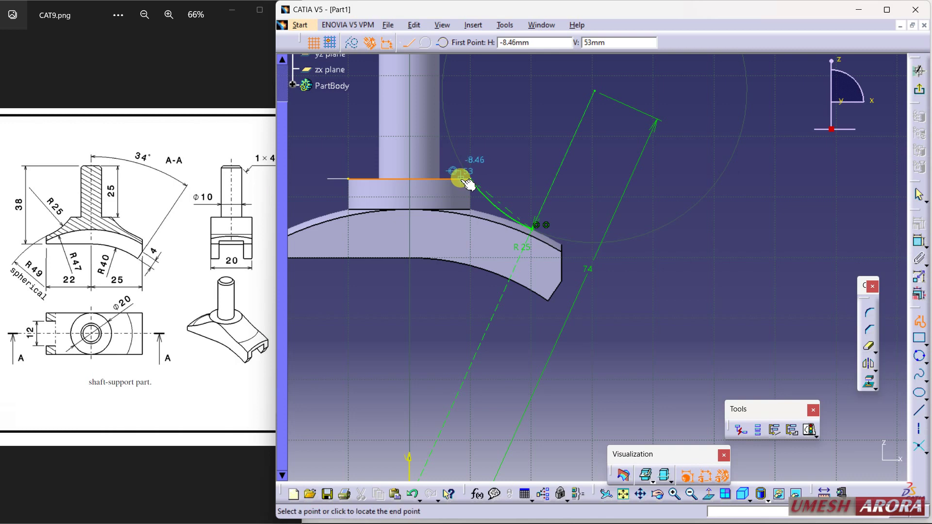
left_click(464, 180)
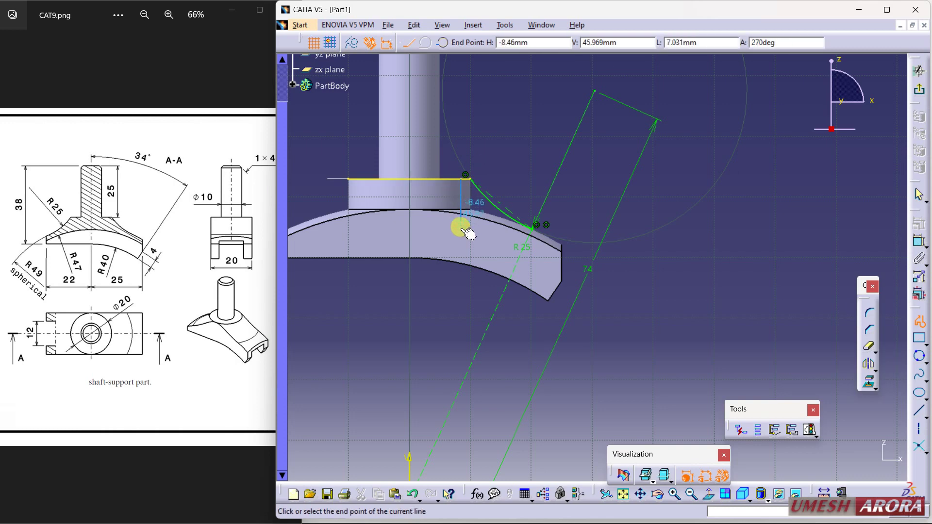
left_click(463, 229)
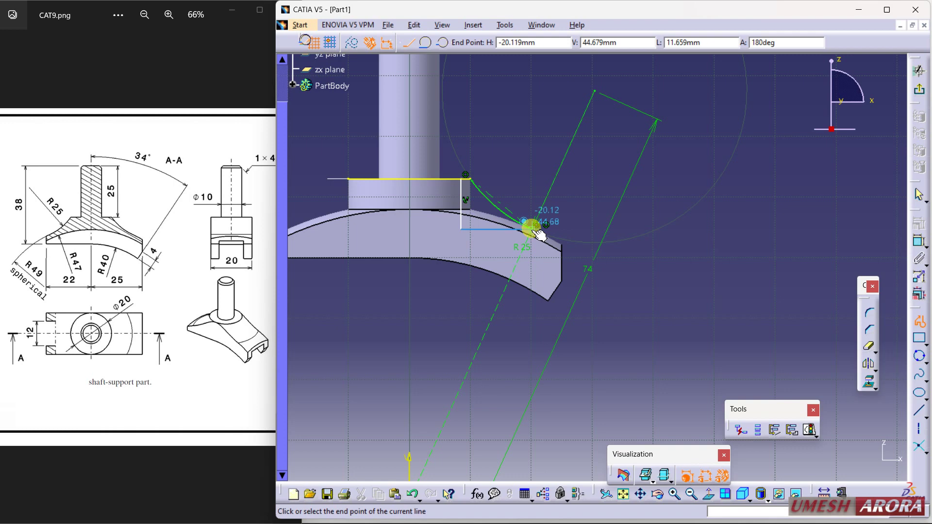
left_click(539, 235)
key("Escape")
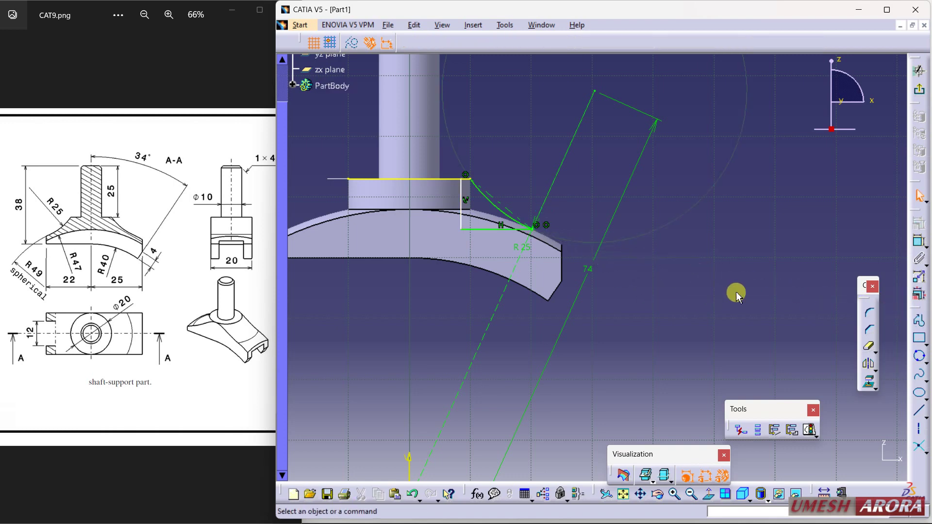
left_click(862, 342)
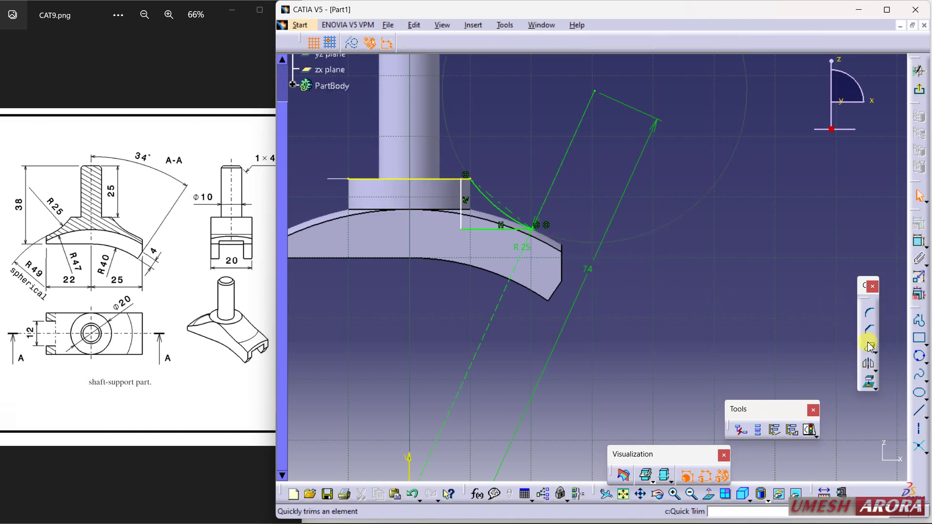
left_click(445, 187)
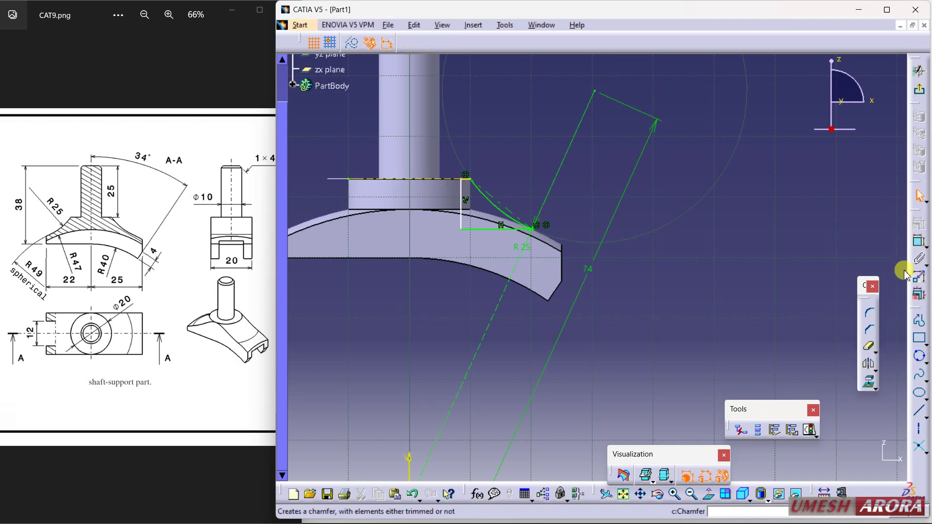
left_click(918, 241)
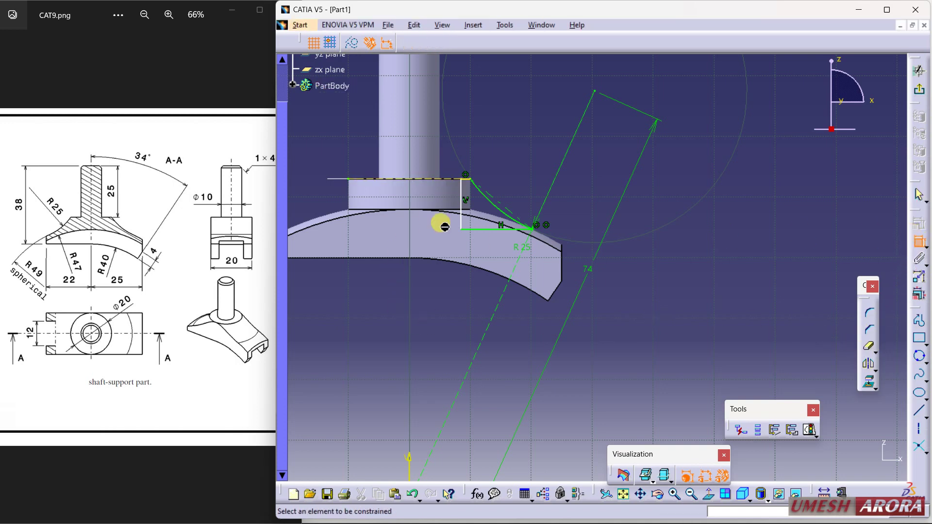
left_click(457, 179)
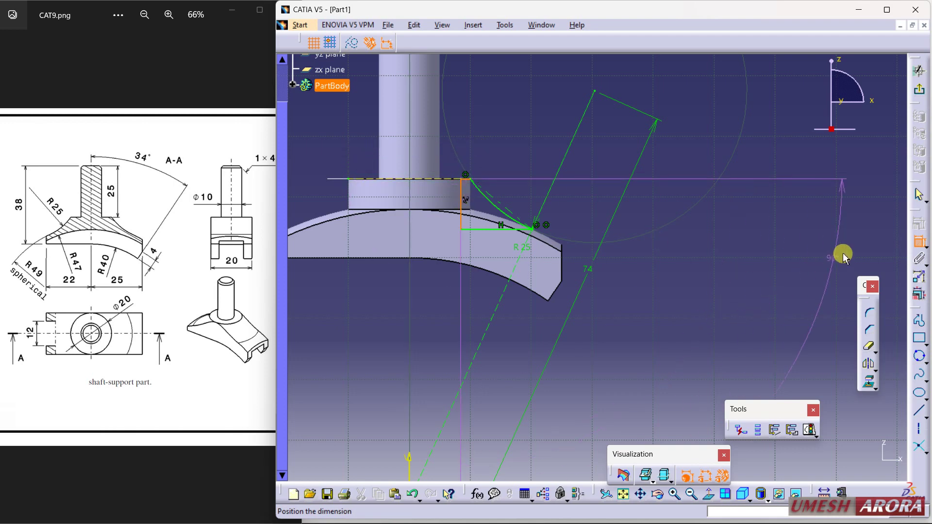
left_click(917, 243)
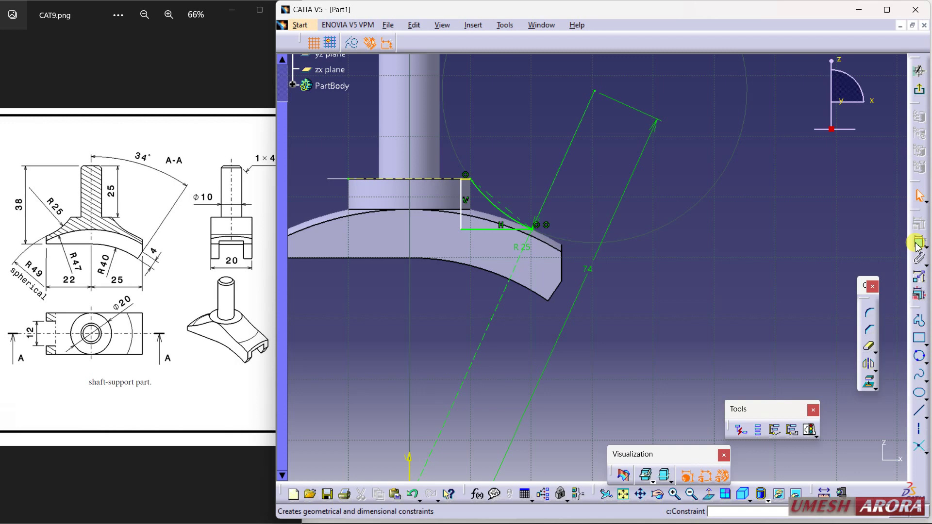
Dimension the profile's vertical line from the sketch's vertical axis, placing it slightly inside the collar's outer edge.
left_click(409, 461)
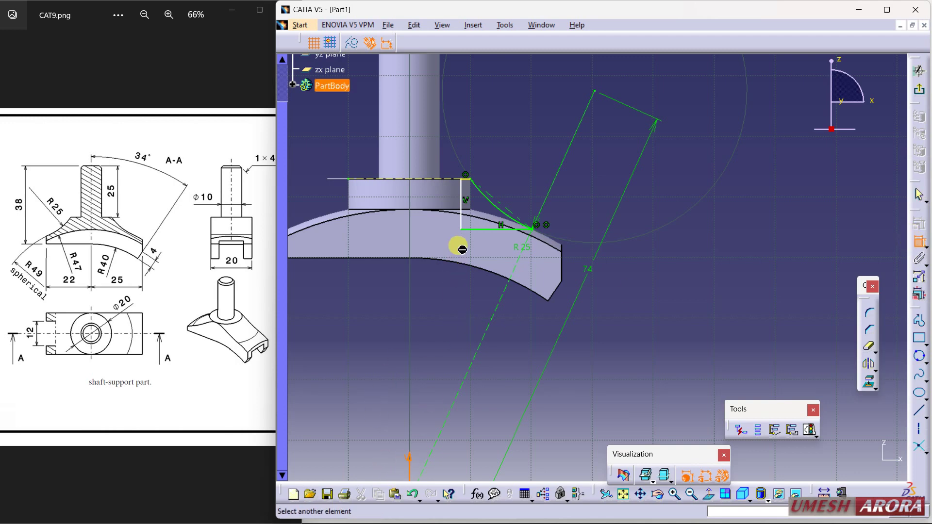
left_click(465, 221)
left_click(447, 155)
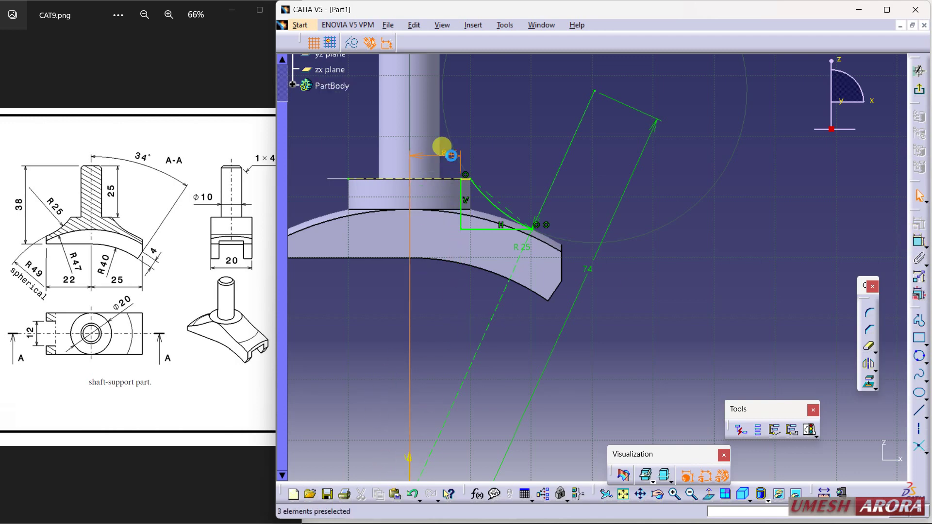
double_click(449, 155)
type("10")
key("Return")
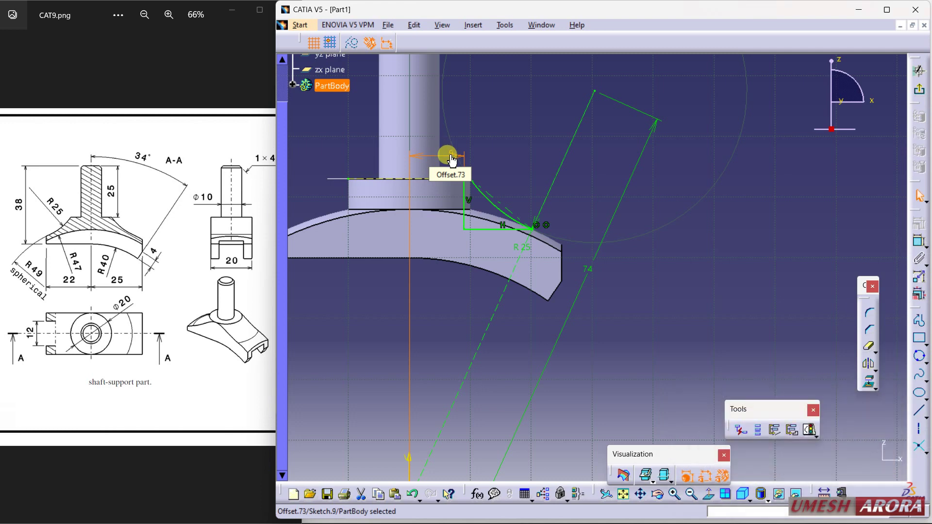
Run a Sketch Analysis, convert the isolated point and the other flagged point to construction geometry, and finish the sketch.
left_click(501, 162)
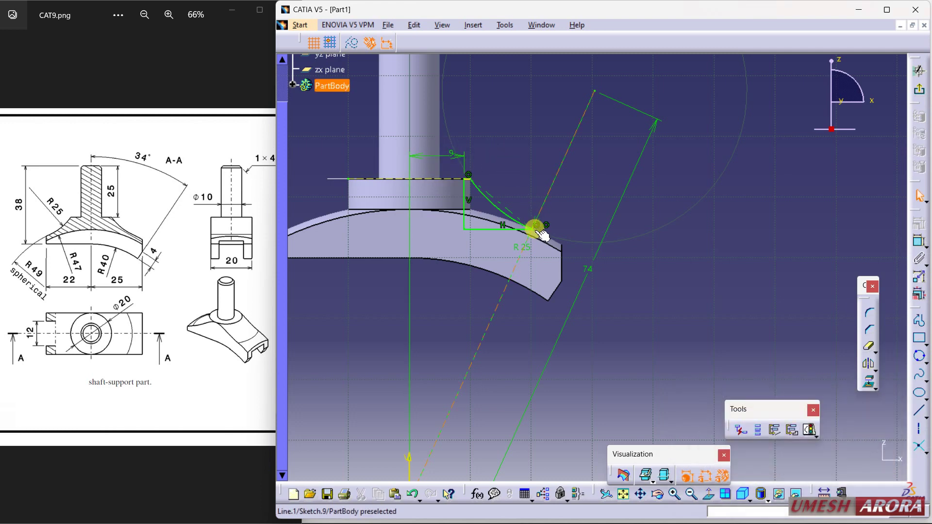
left_click(506, 25)
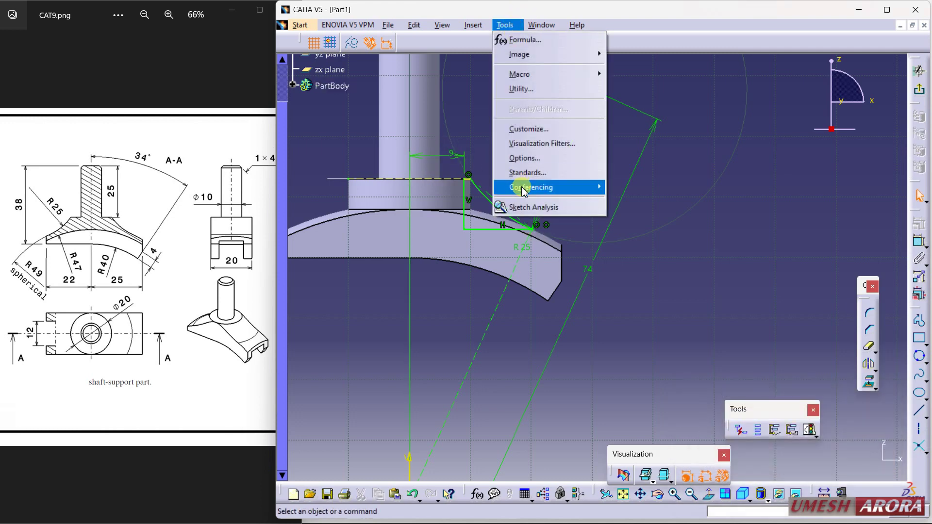
left_click(527, 204)
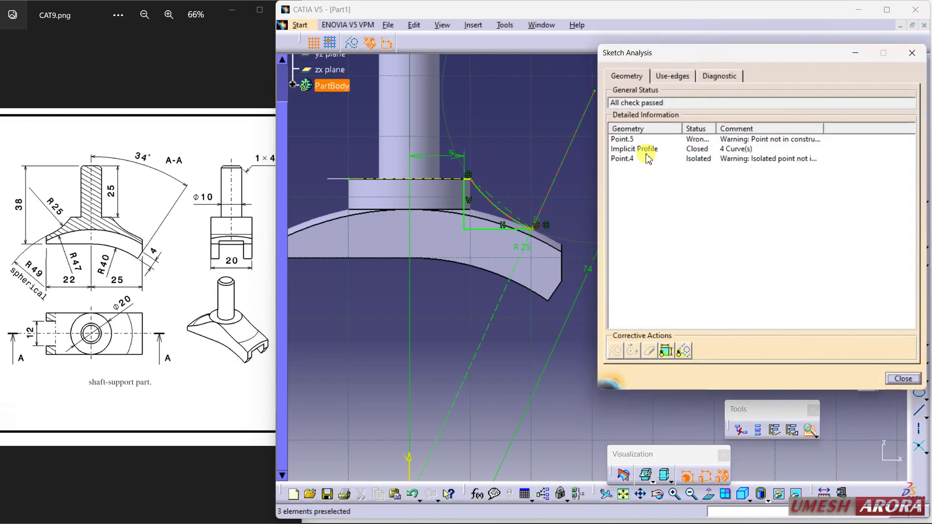
left_click(637, 159)
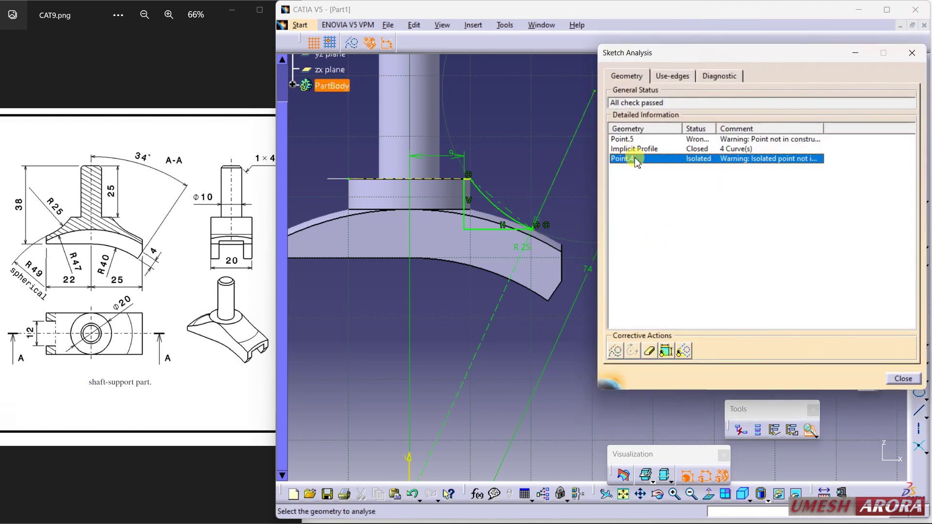
left_click(614, 350)
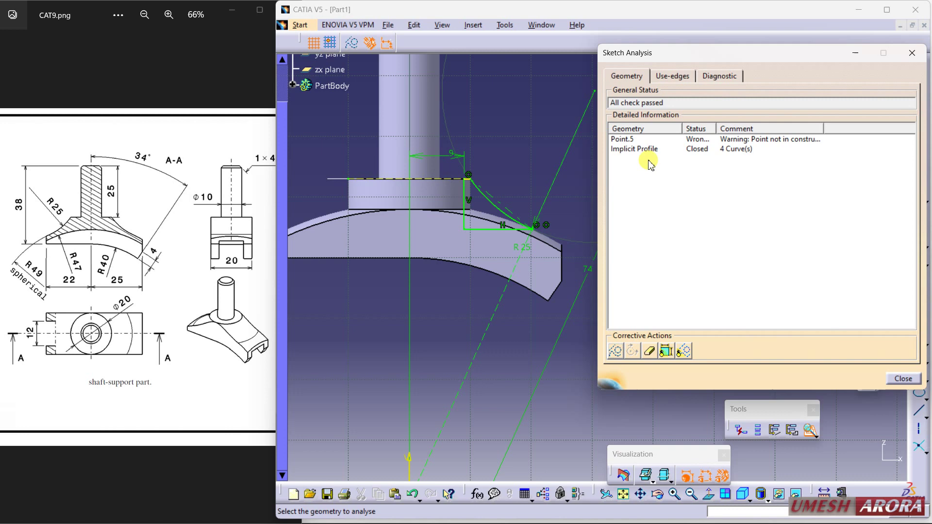
left_click(625, 140)
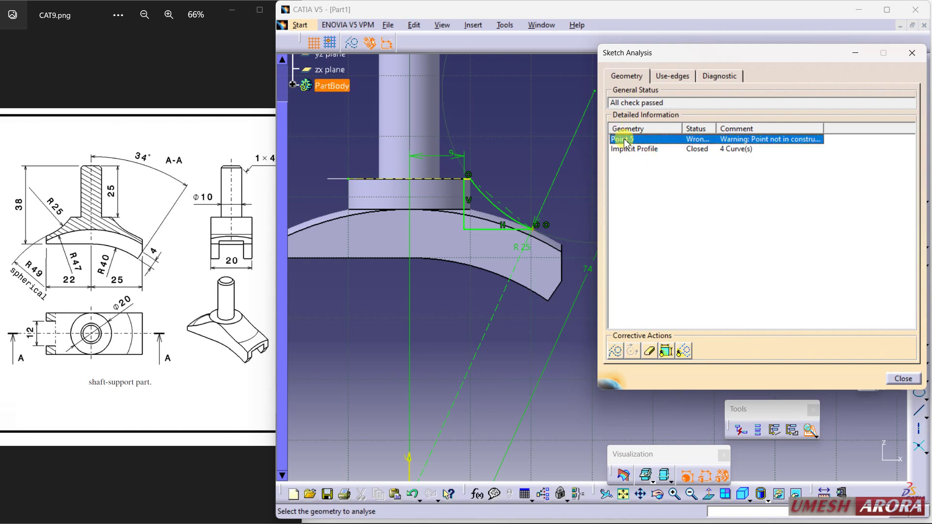
left_click(615, 350)
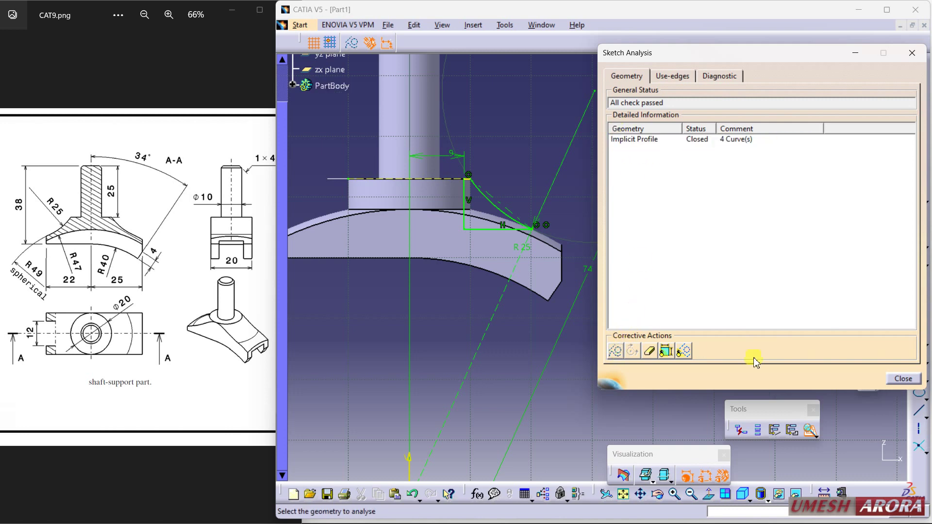
left_click(902, 380)
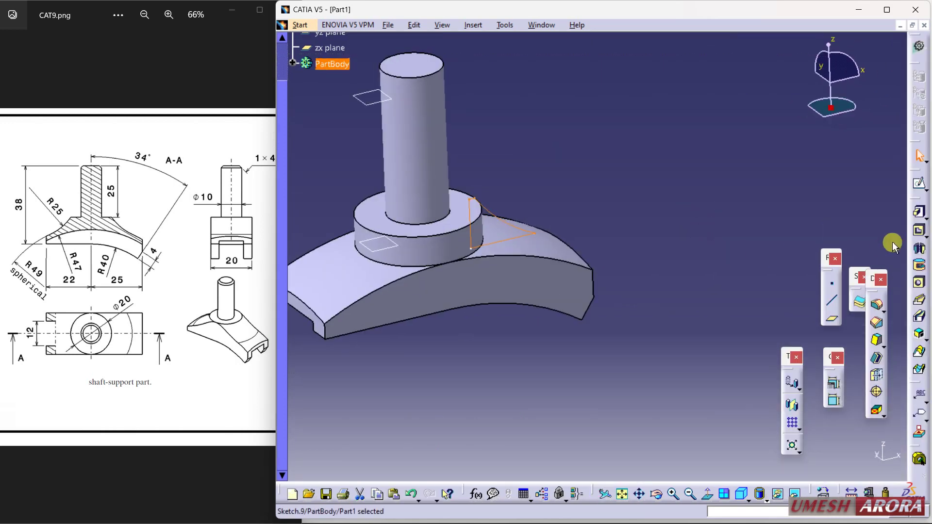
Revolve the R25 arc profile as a Shaft about the Z axis, with first and second angles of 180 degrees.
left_click(920, 249)
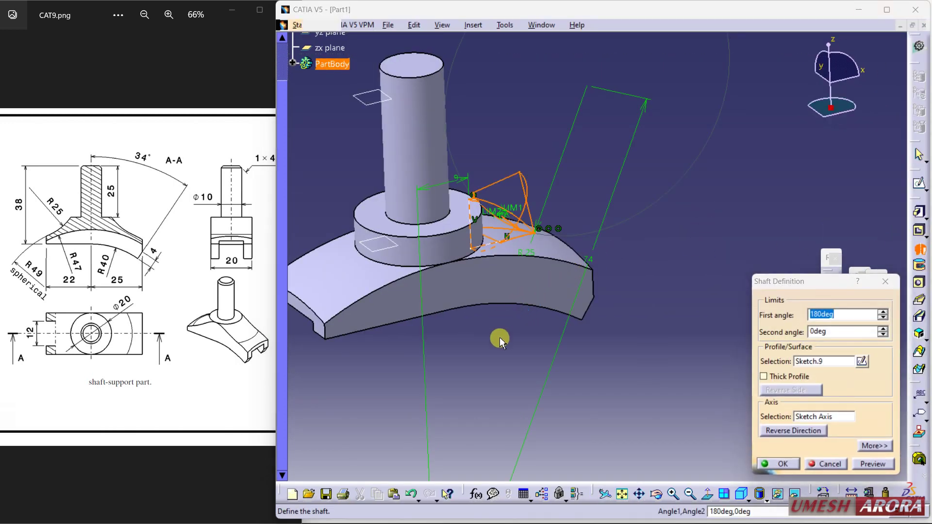
middle_click_drag(500, 342, 518, 98)
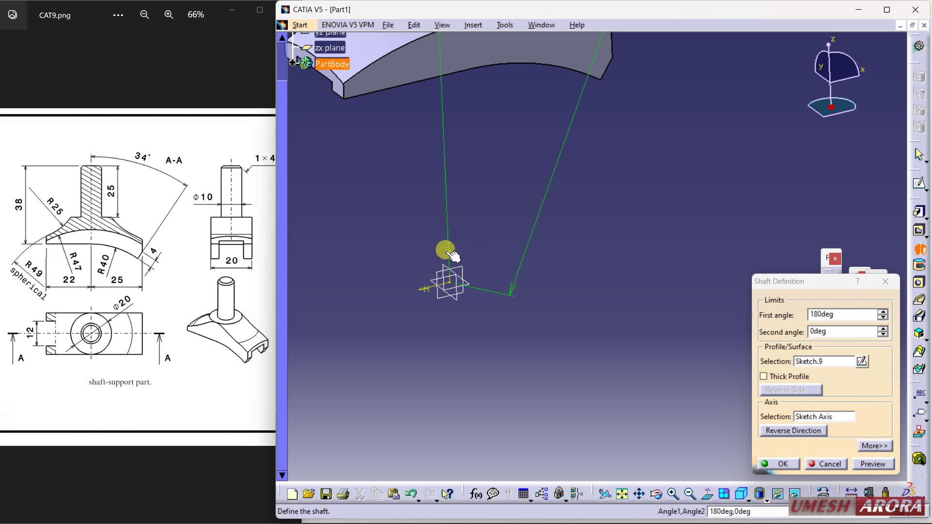
left_click(823, 418)
right_click(822, 417)
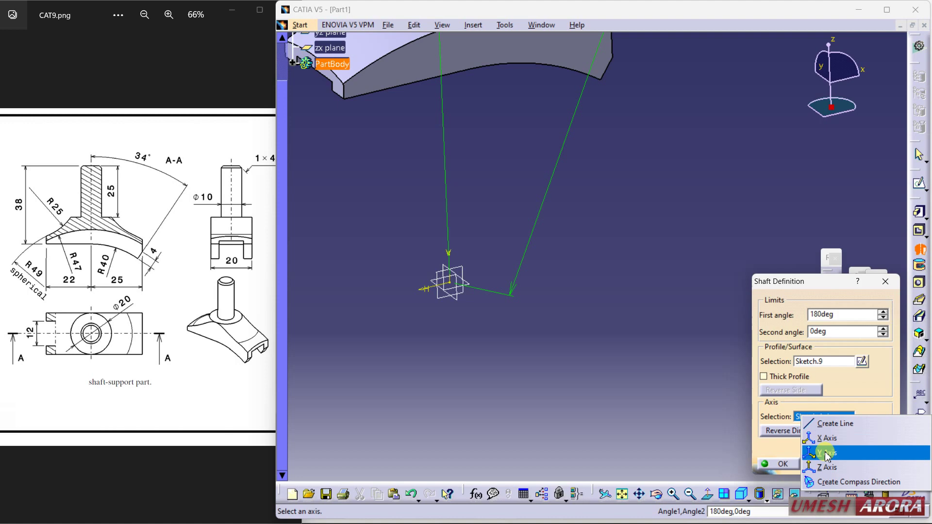
left_click(827, 468)
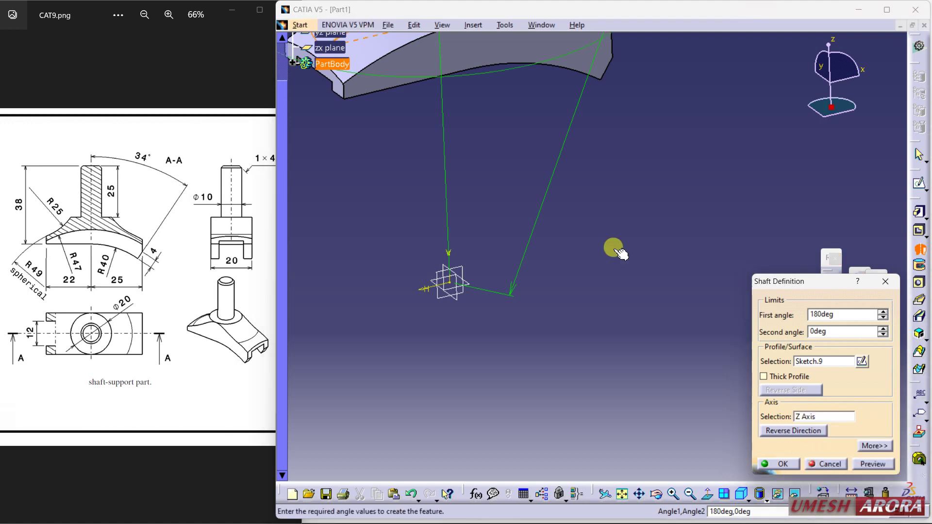
middle_click_drag(589, 267, 595, 316)
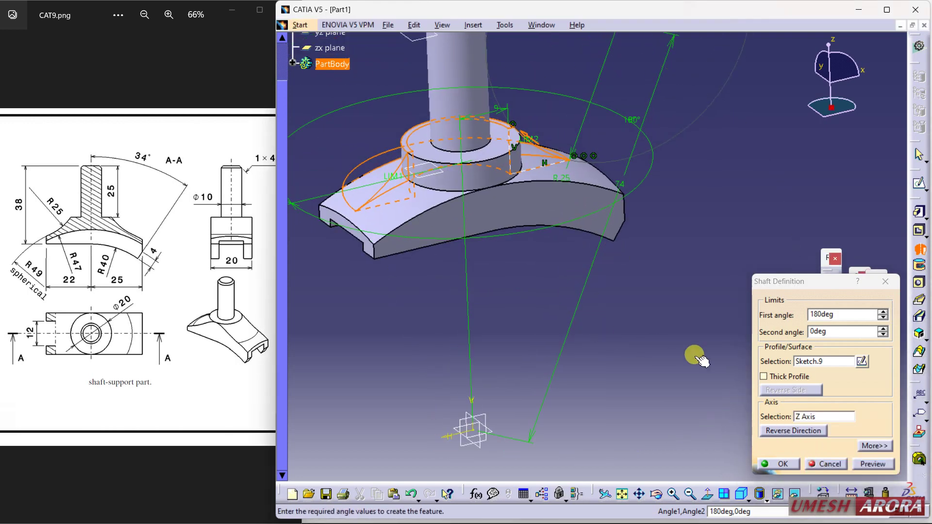
double_click(818, 332)
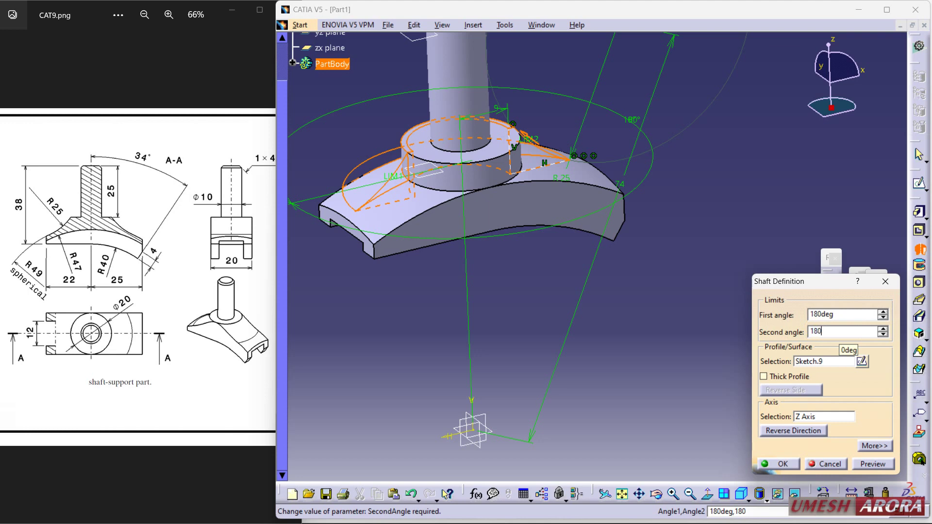
type("180")
key("Return")
left_click(716, 231)
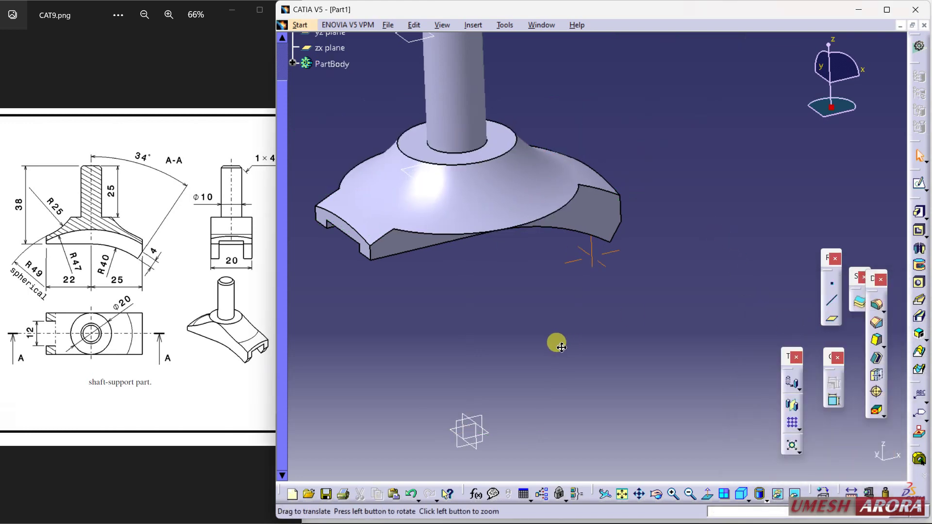
Move Pocket.4 after Shaft.2 in the feature order so the underside slot also cuts the revolved material.
middle_click_drag(559, 346, 670, 121)
middle_click_drag(618, 151, 597, 332)
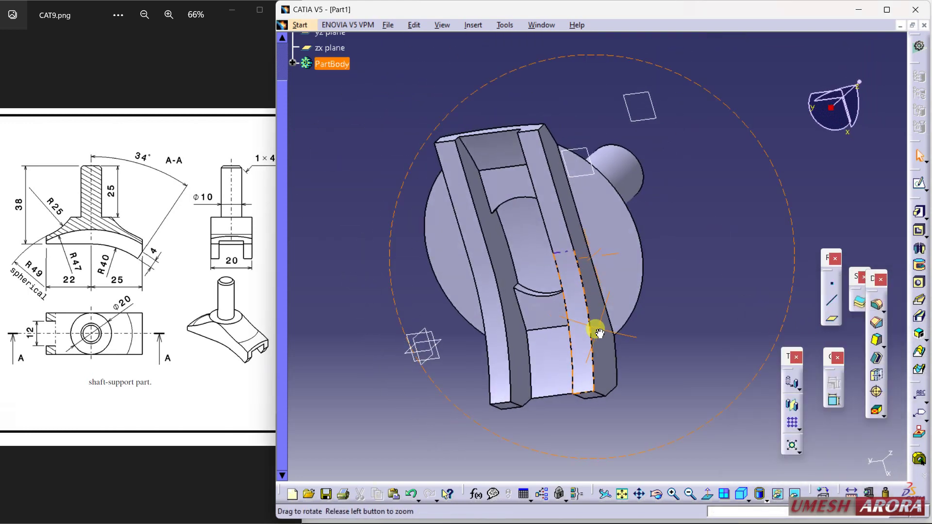
middle_click_drag(583, 144, 448, 349)
middle_click_drag(594, 239, 583, 111)
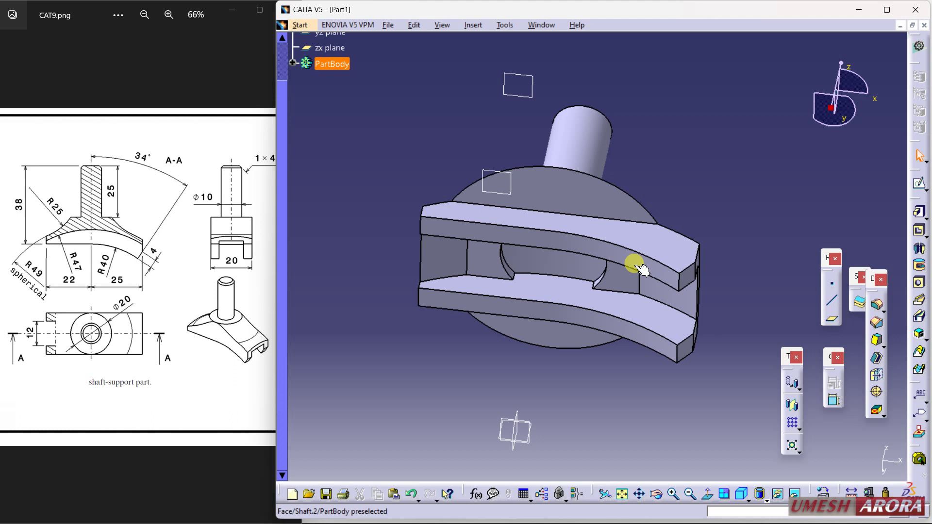
middle_click_drag(640, 269, 573, 269)
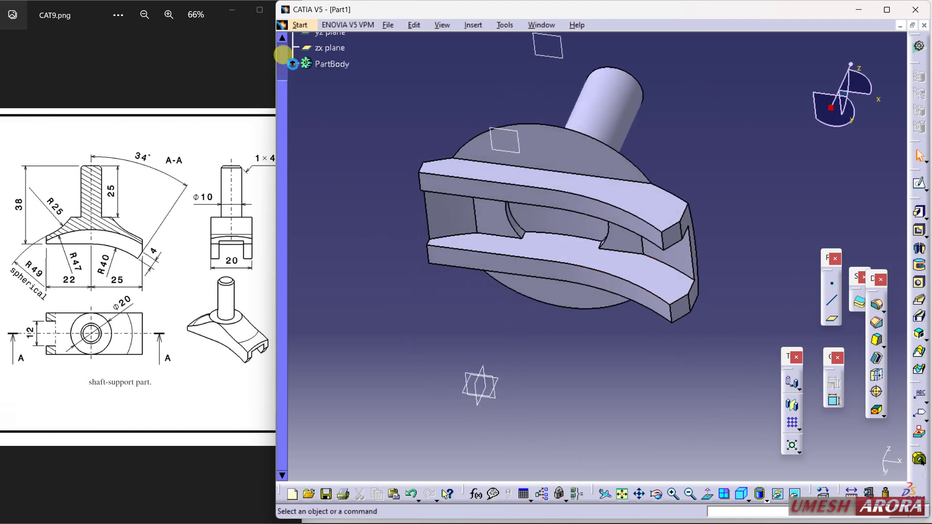
left_click(293, 64)
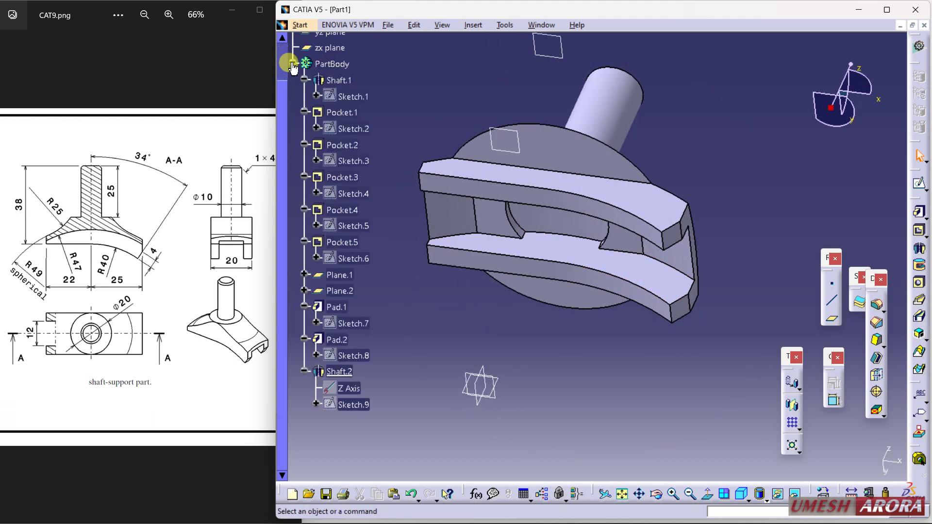
left_click(321, 212)
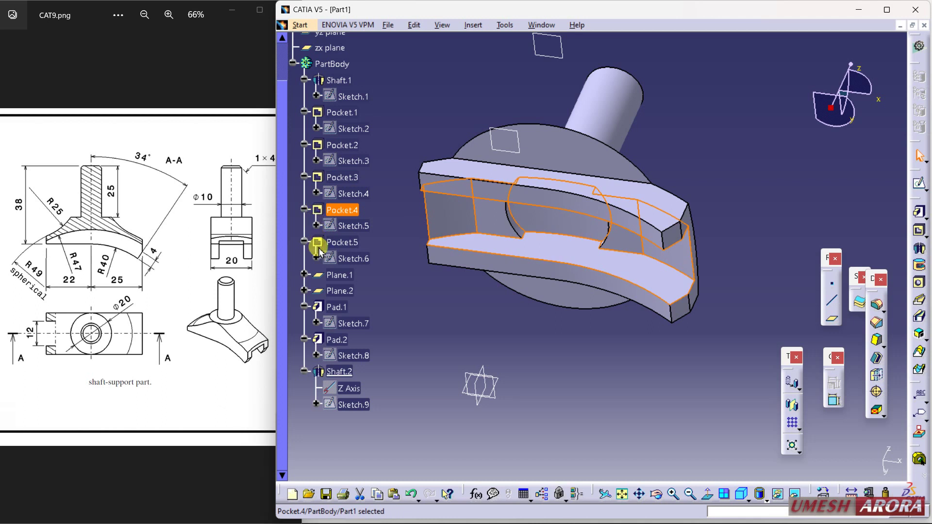
left_click(369, 377)
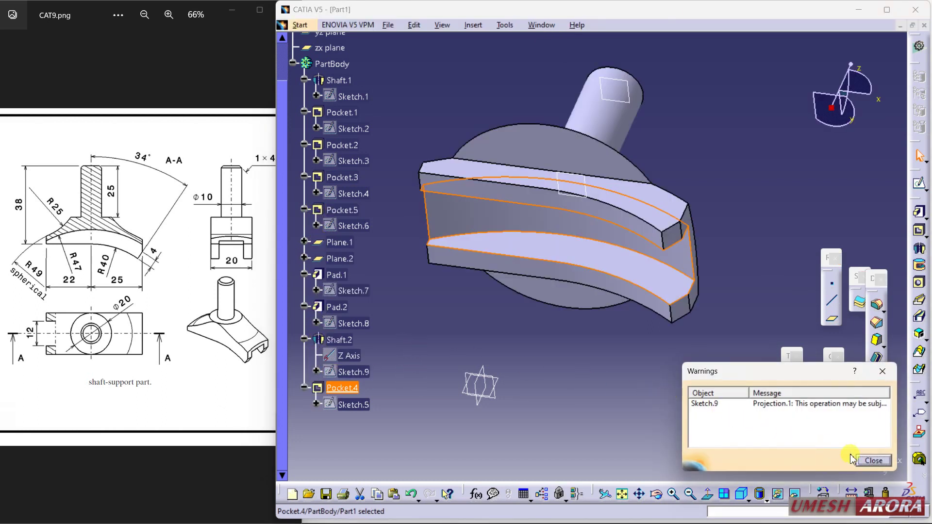
left_click(873, 461)
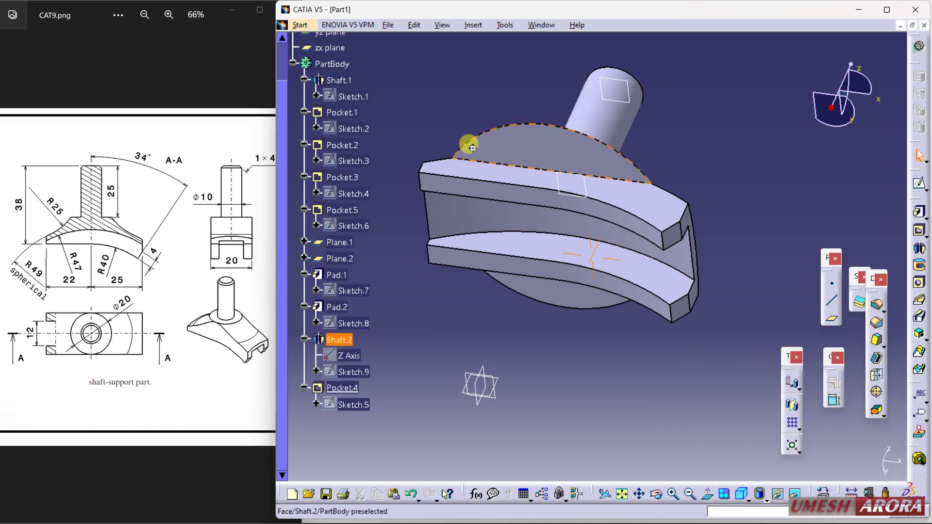
Show Sketch.2 and reuse it for a pocket extended upward past the body, trimming the revolved flare at both sides.
mouse_move(471, 143)
middle_mouse_down()
mouse_move(493, 261)
mouse_move(468, 94)
mouse_move(566, 146)
mouse_move(600, 209)
middle_mouse_up()
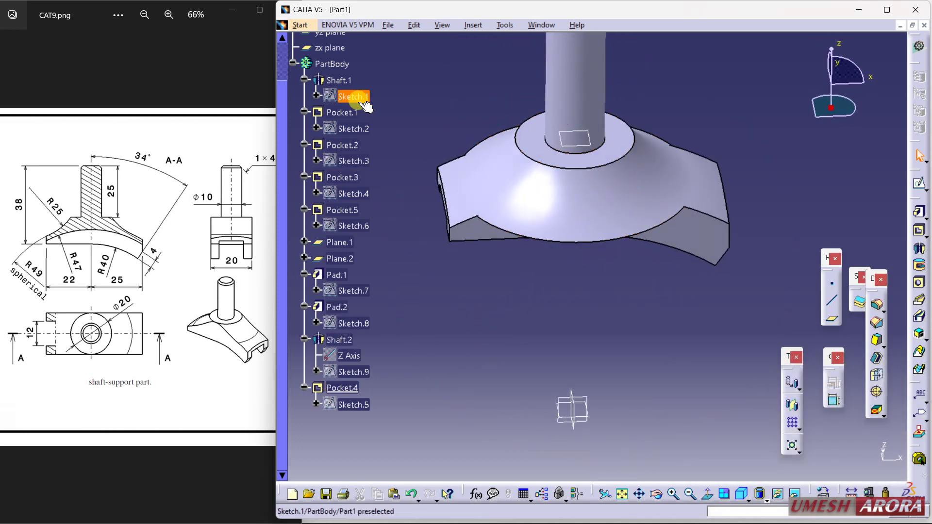
right_click(347, 130)
left_click(371, 169)
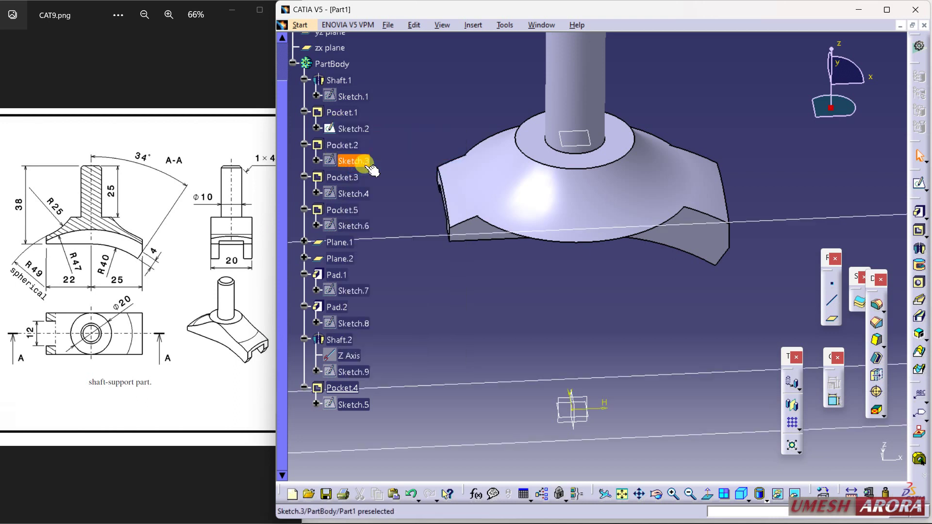
mouse_move(579, 265)
middle_mouse_down()
mouse_move(595, 204)
mouse_move(591, 258)
mouse_move(653, 341)
middle_mouse_up()
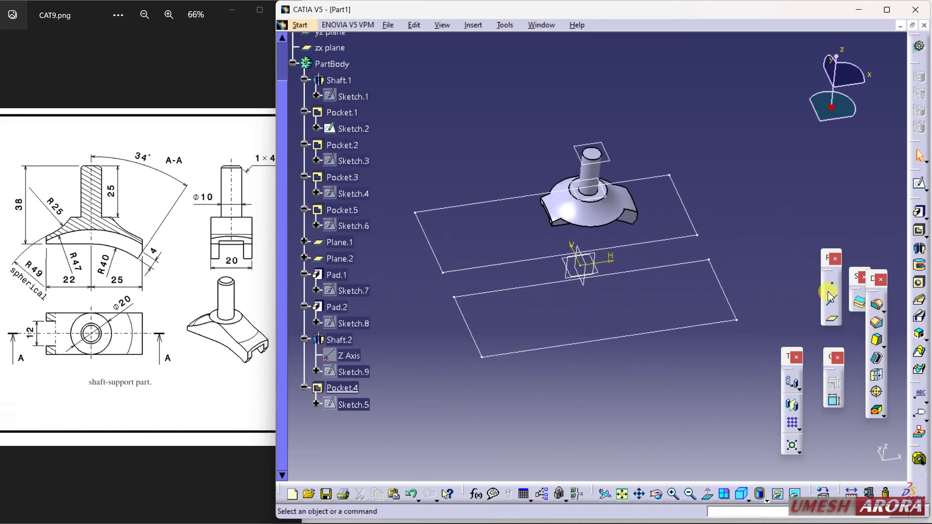
left_click(918, 229)
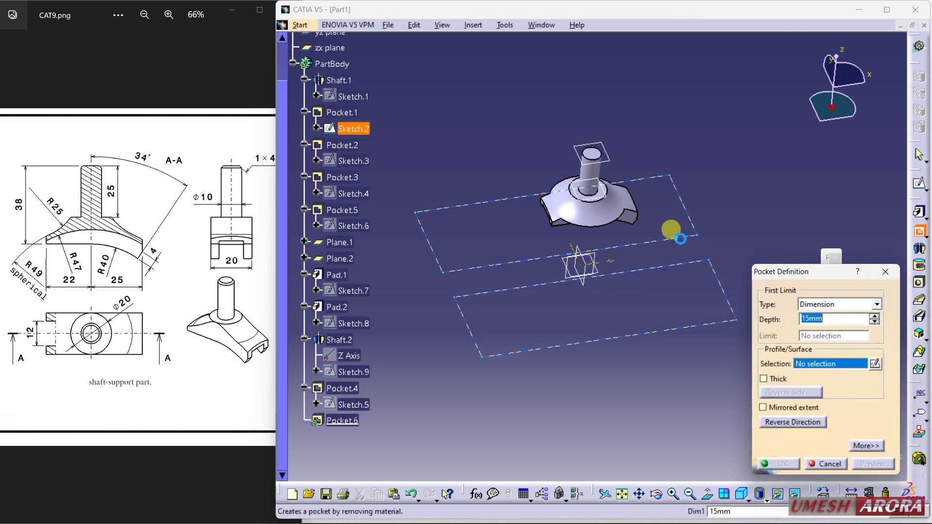
left_click(676, 236)
middle_click_drag(654, 273, 578, 271)
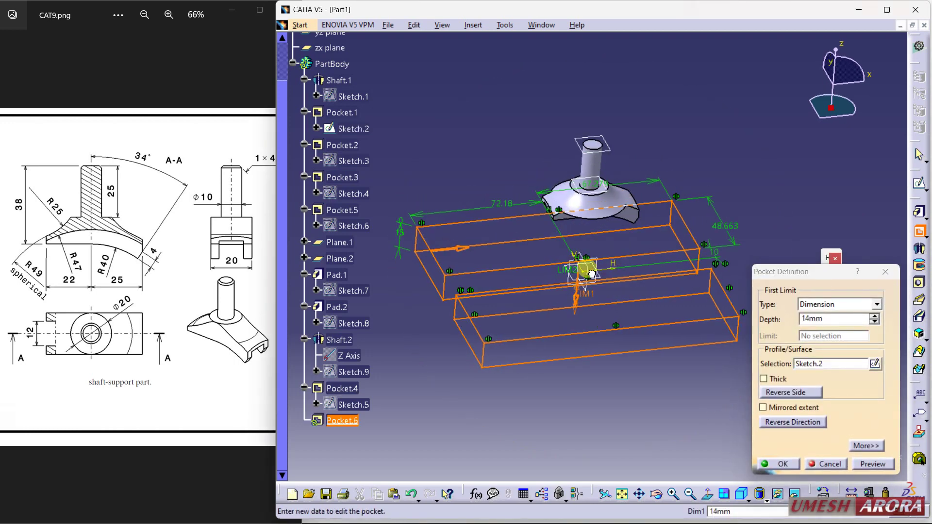
left_click_drag(592, 275, 620, 109)
left_click(777, 464)
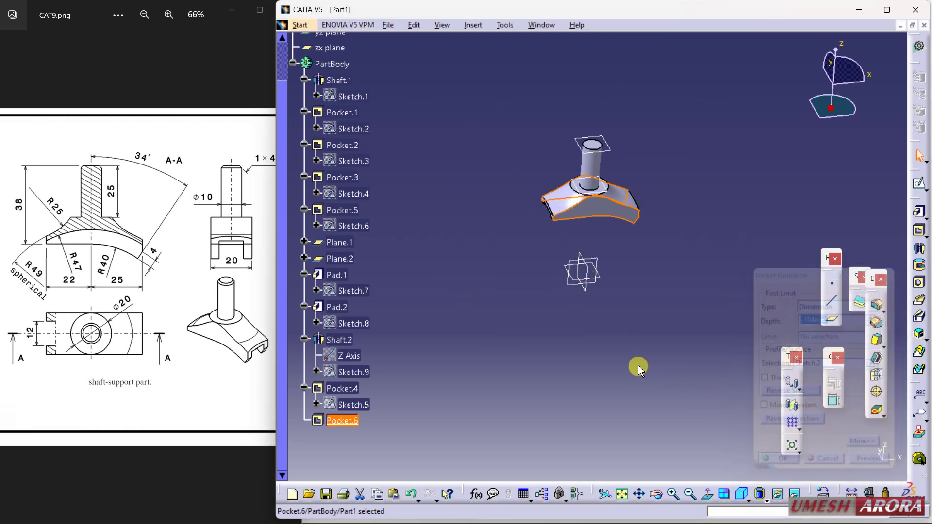
Chamfer the top circular edge of the vertical shaft with a 1 mm length and a 45 degree angle.
middle_click_drag(639, 369, 545, 304)
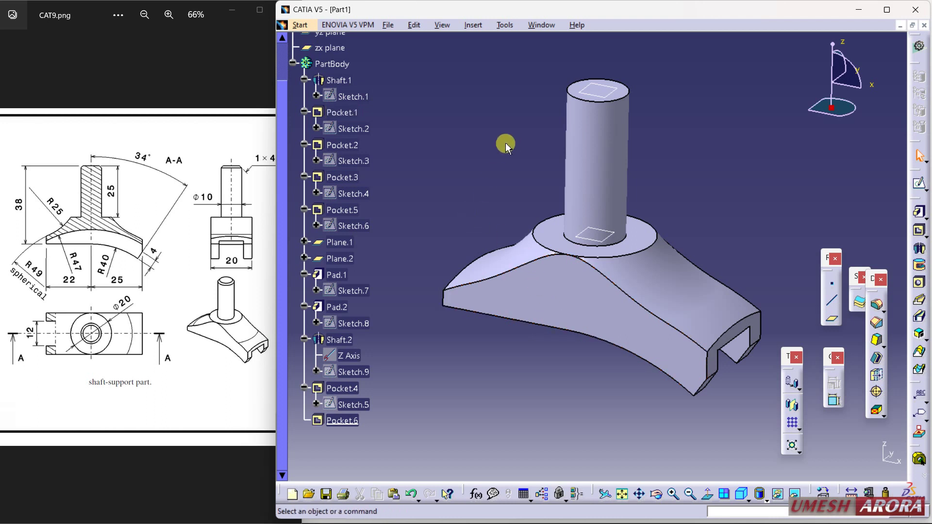
left_click(878, 326)
left_click(629, 91)
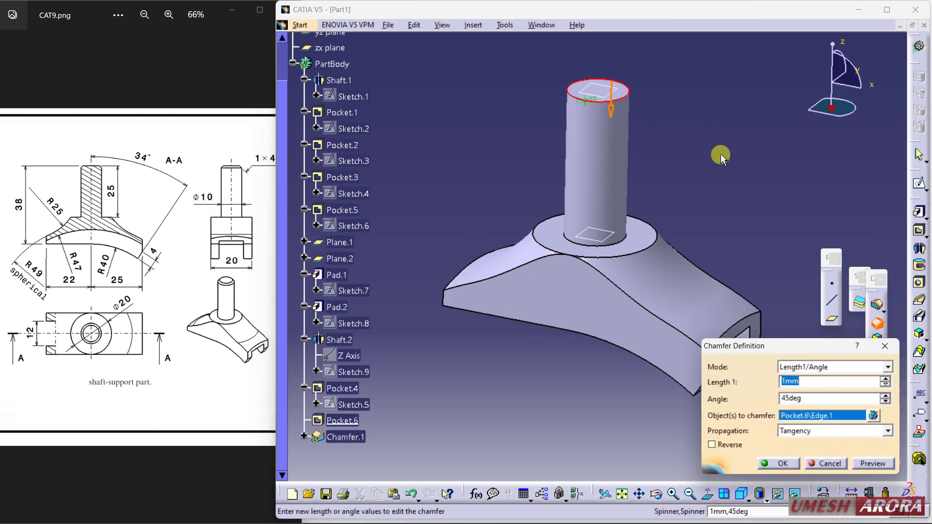
left_click(778, 464)
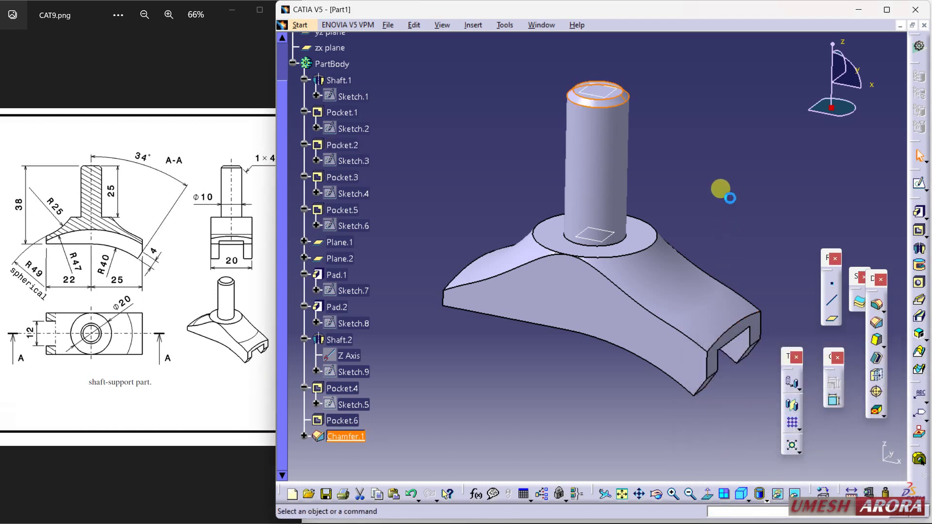
Hide all planes in the part.
middle_click_drag(724, 210, 700, 193)
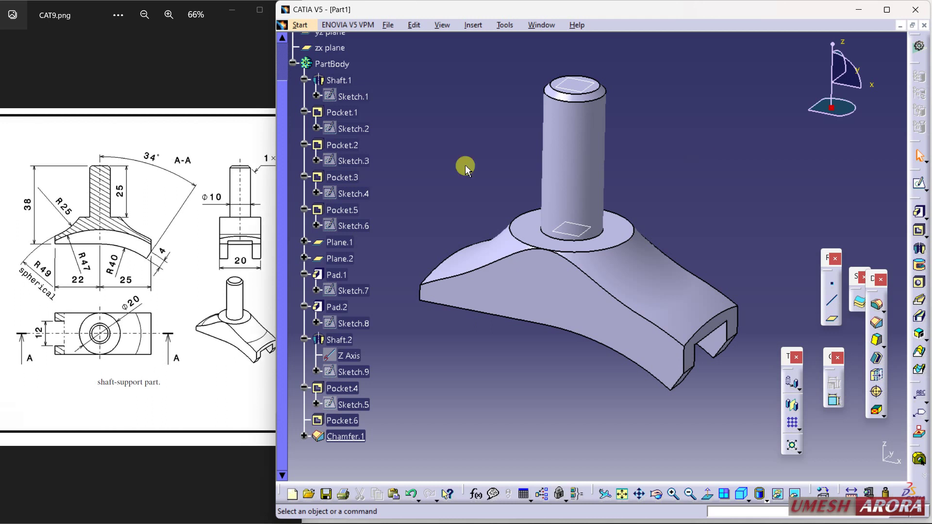
left_click(505, 25)
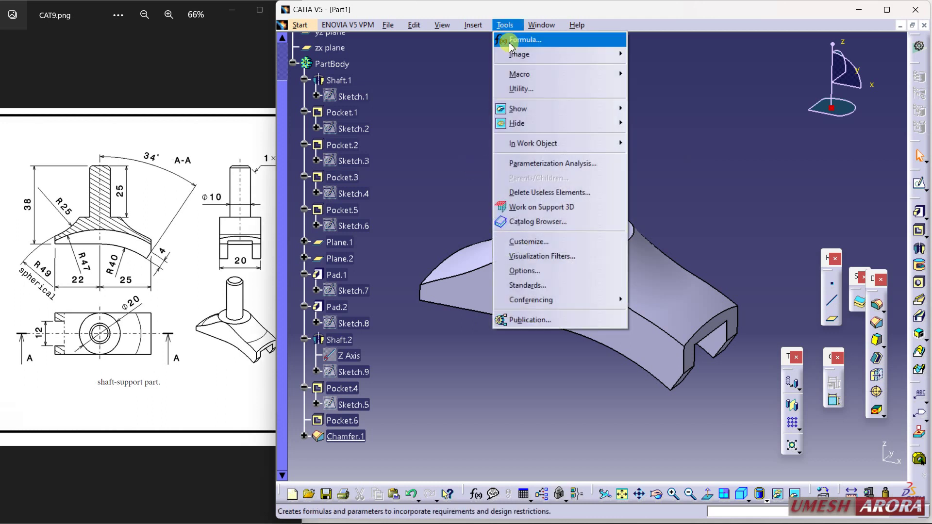
mouse_move(589, 124)
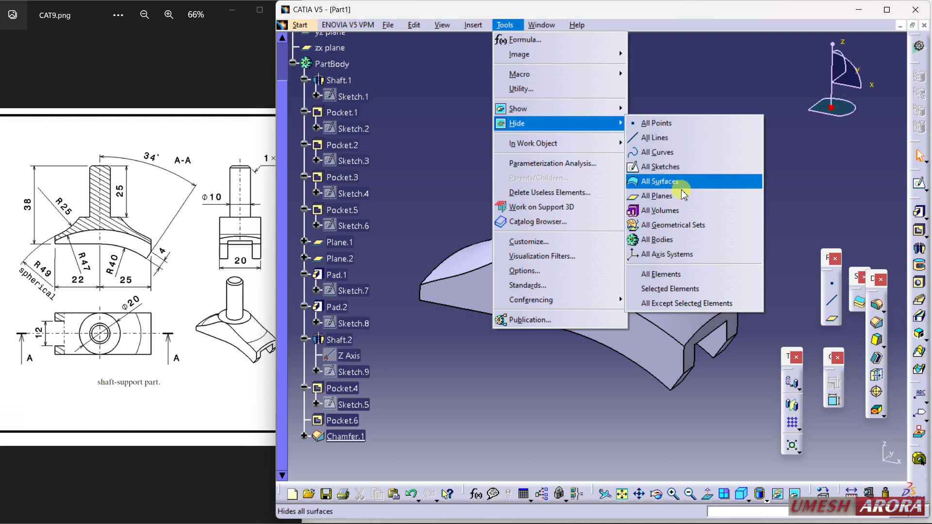
left_click(675, 196)
Set the fill colour of the vertical shaft's cylindrical face to light red.
middle_click_drag(713, 240, 598, 260)
right_click(577, 197)
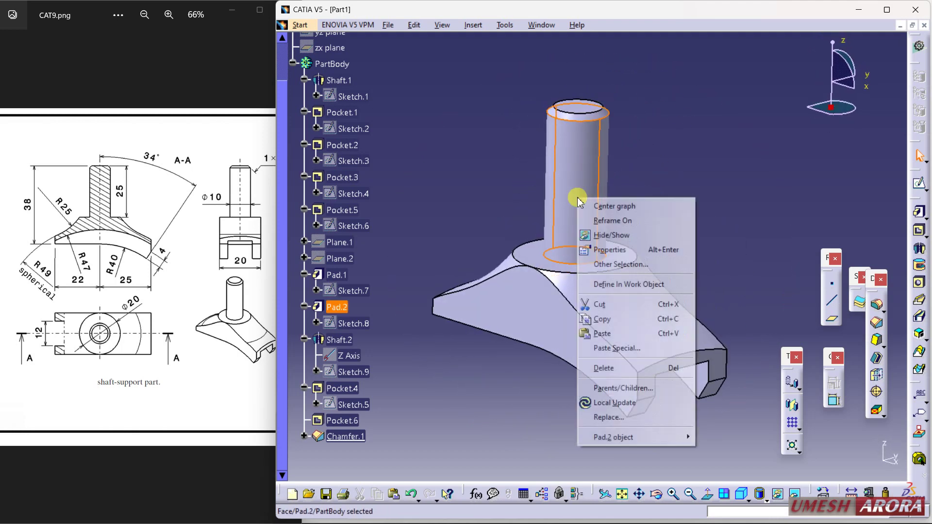
left_click(616, 249)
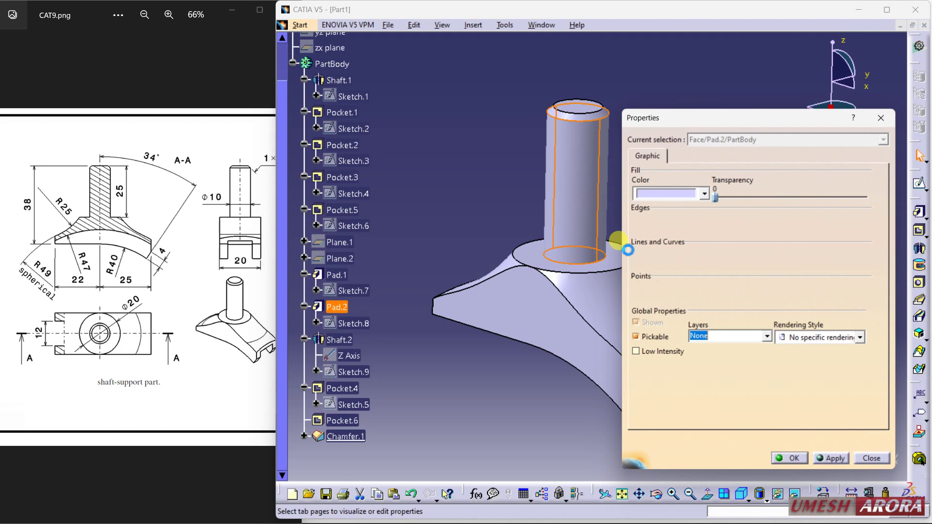
left_click(693, 195)
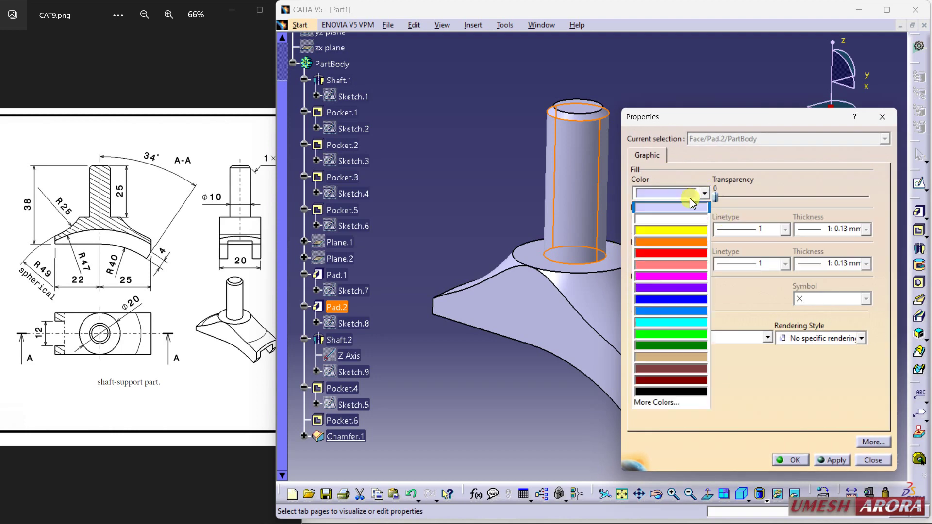
left_click(686, 266)
left_click(790, 460)
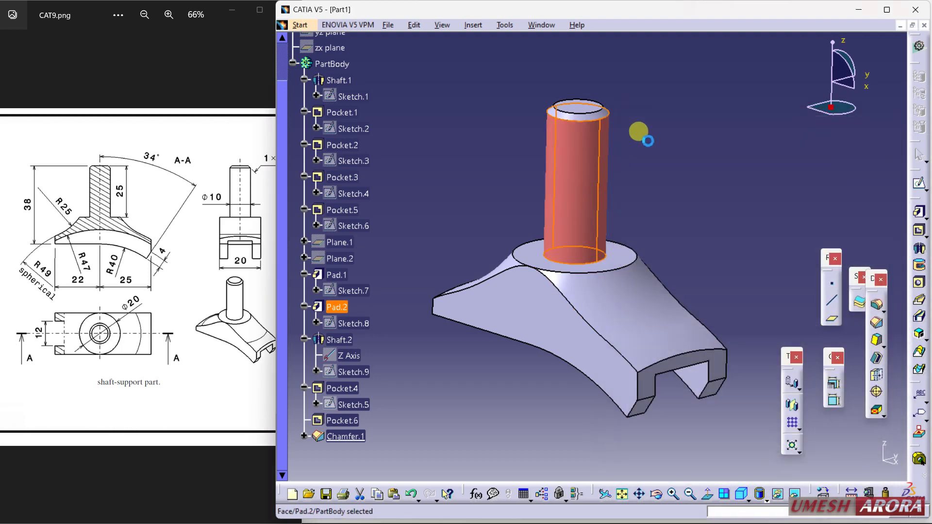
Set the fill colour of the whole PartBody to the same light red as the shaft face.
middle_click_drag(656, 164, 620, 137)
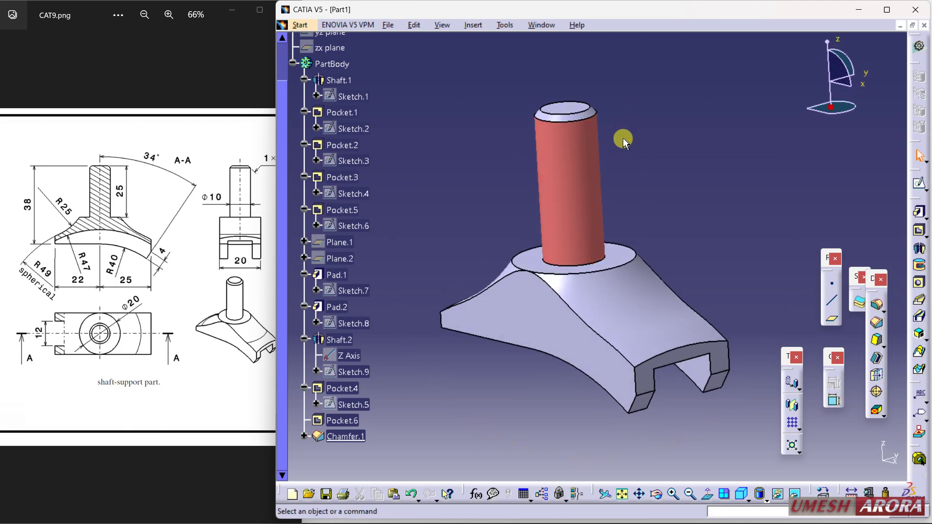
middle_click_drag(559, 248, 600, 286)
scroll(400, 127, "up", 3)
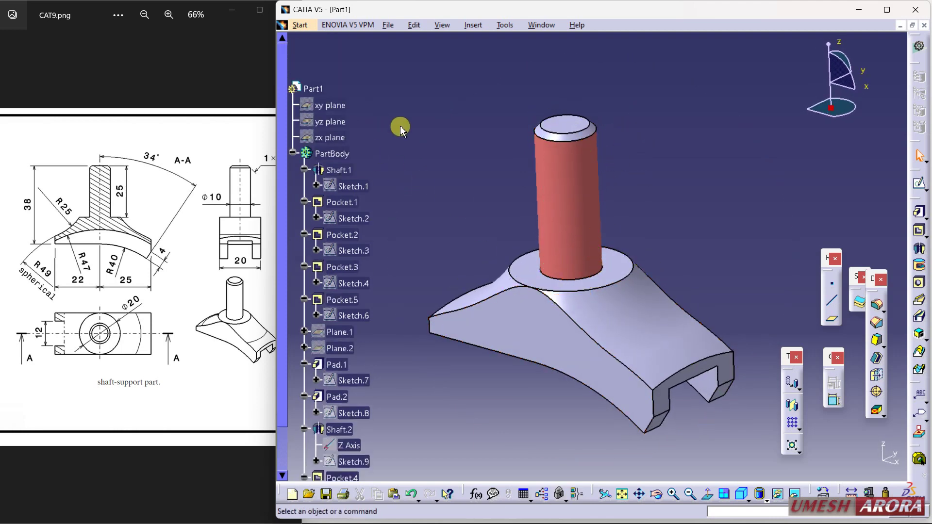
right_click(354, 155)
left_click(384, 206)
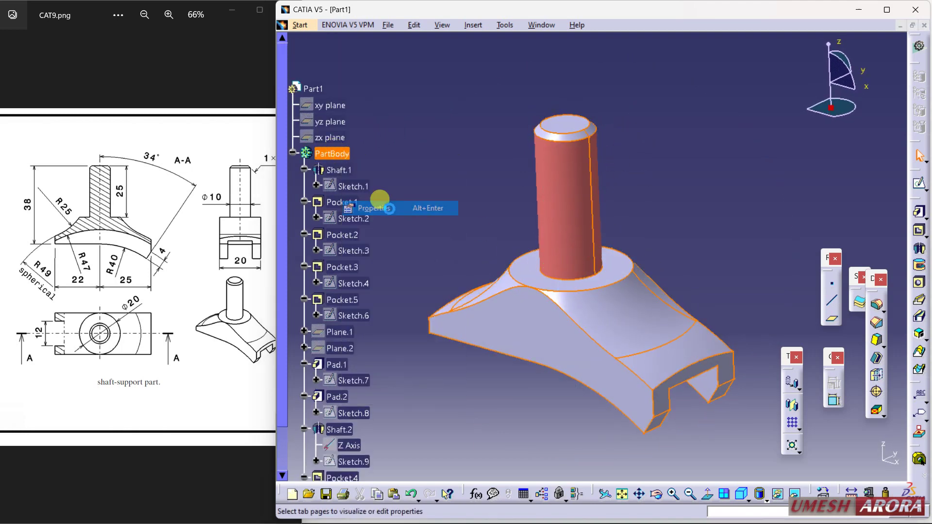
left_click(704, 193)
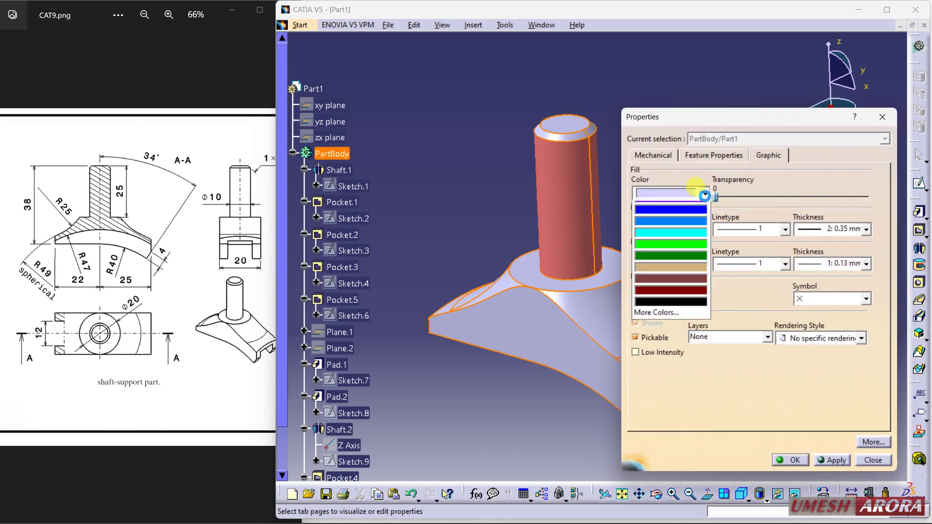
left_click(656, 256)
left_click(790, 462)
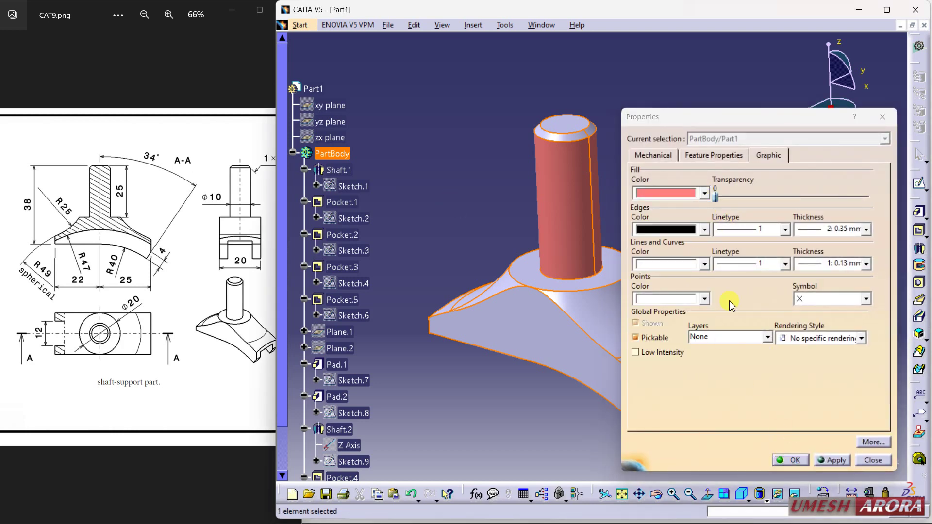